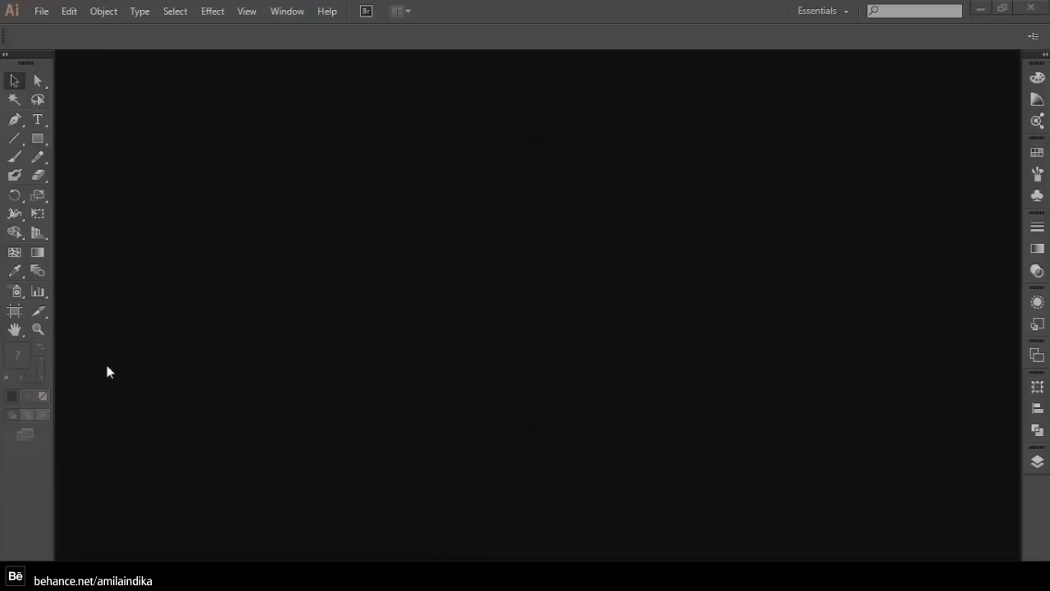
# Create a new 800 × 500 px document with a blank white artboard
pyautogui.click(42, 12)
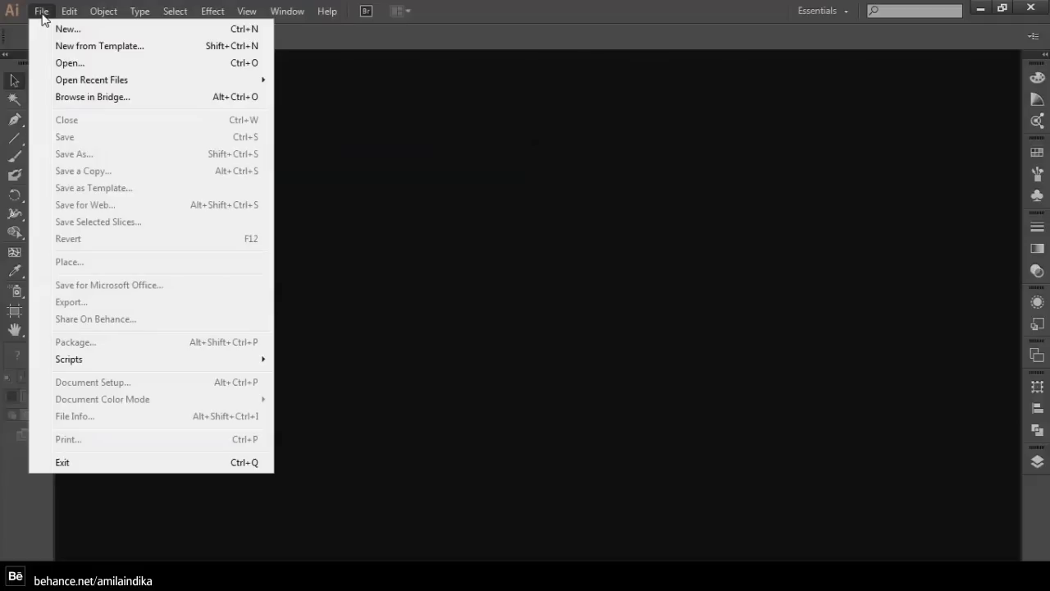
pyautogui.click(66, 30)
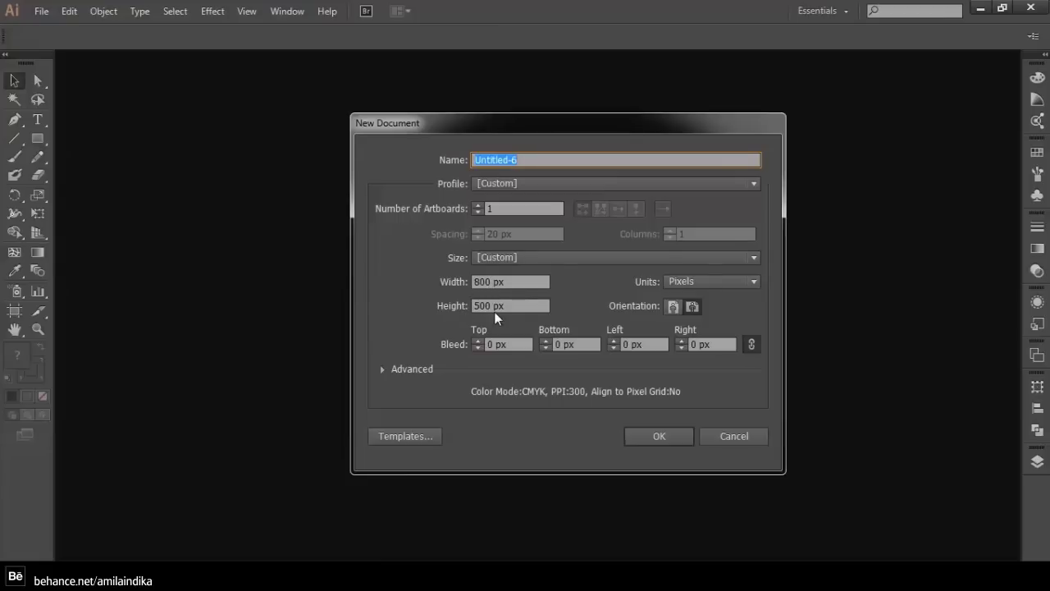
pyautogui.click(666, 433)
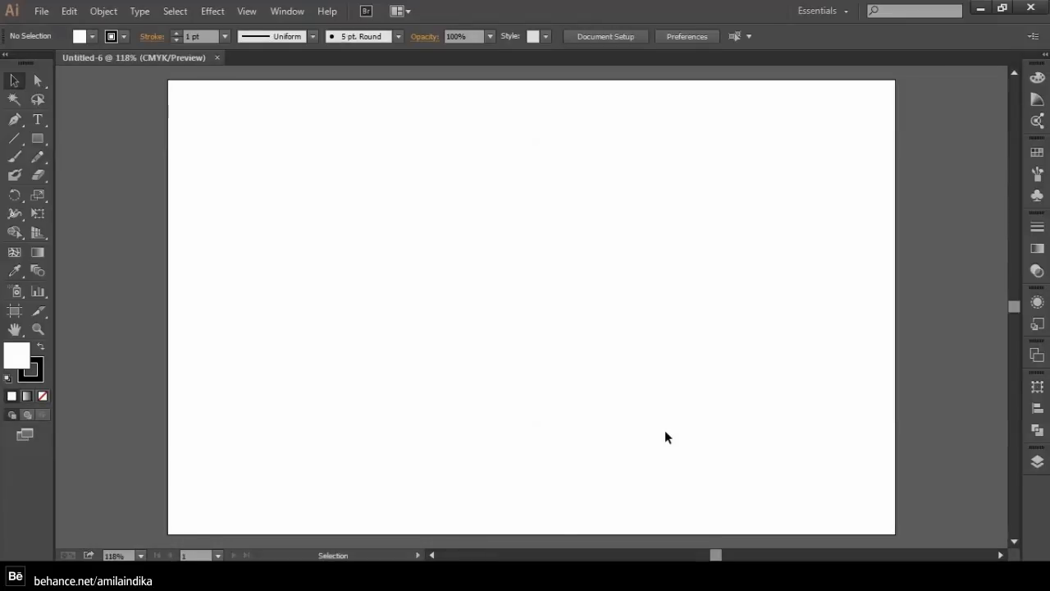
# Set the Type tool to Impact Regular at 35 pt in the Character panel
pyautogui.click(41, 122)
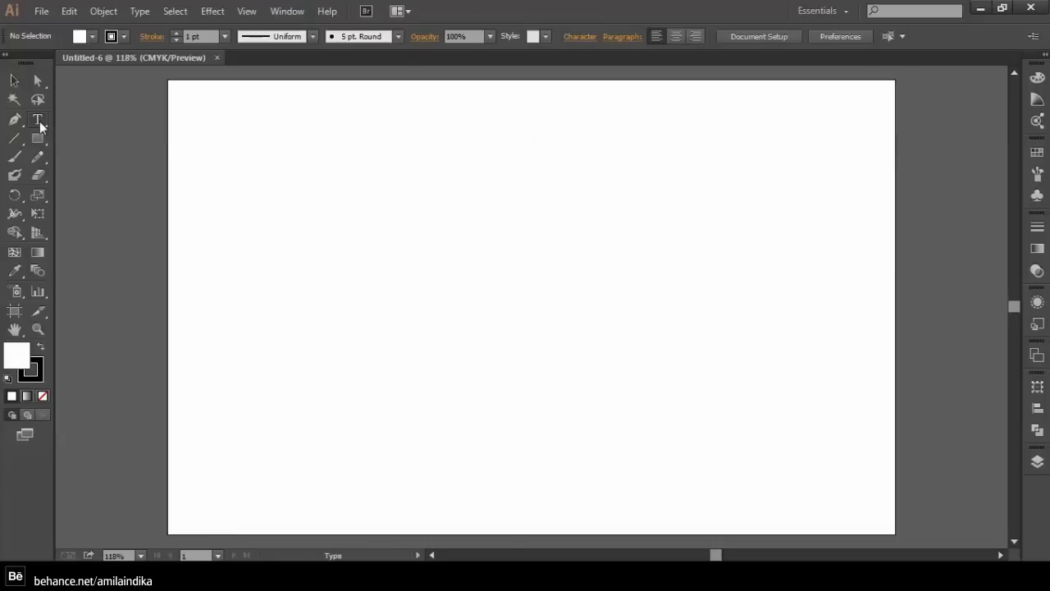
pyautogui.click(579, 38)
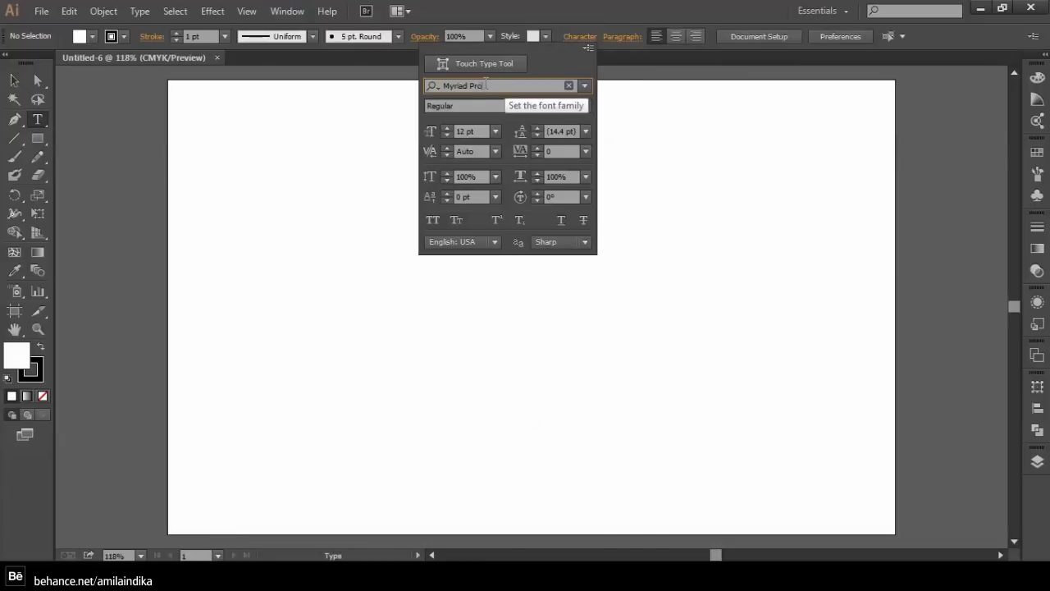
pyautogui.write('ima')
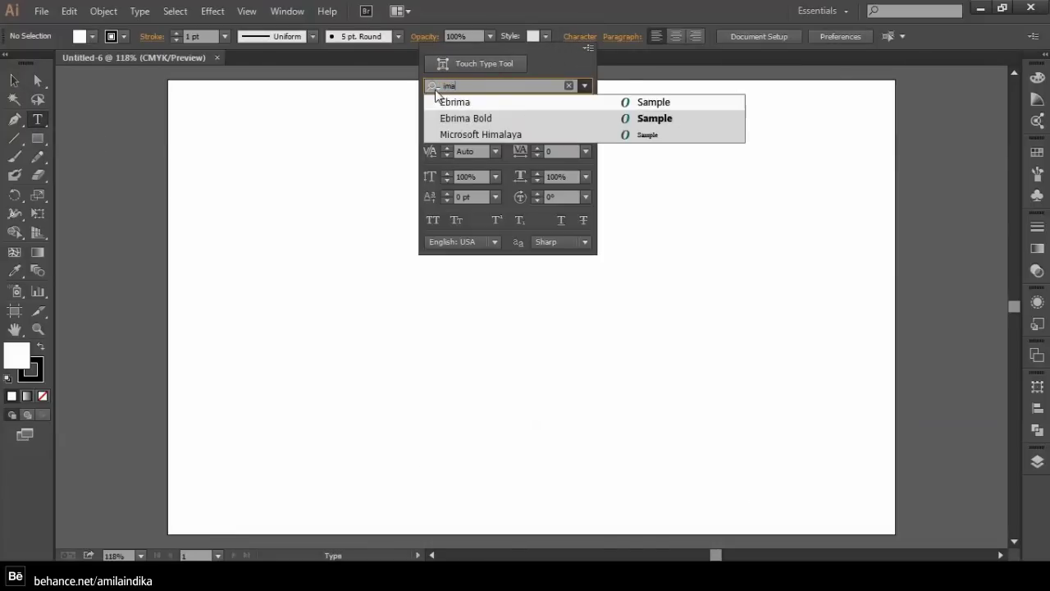
pyautogui.write('pa')
pyautogui.press('BackSpace')
pyautogui.press('BackSpace')
pyautogui.write('p')
pyautogui.press('BackSpace')
pyautogui.press('BackSpace')
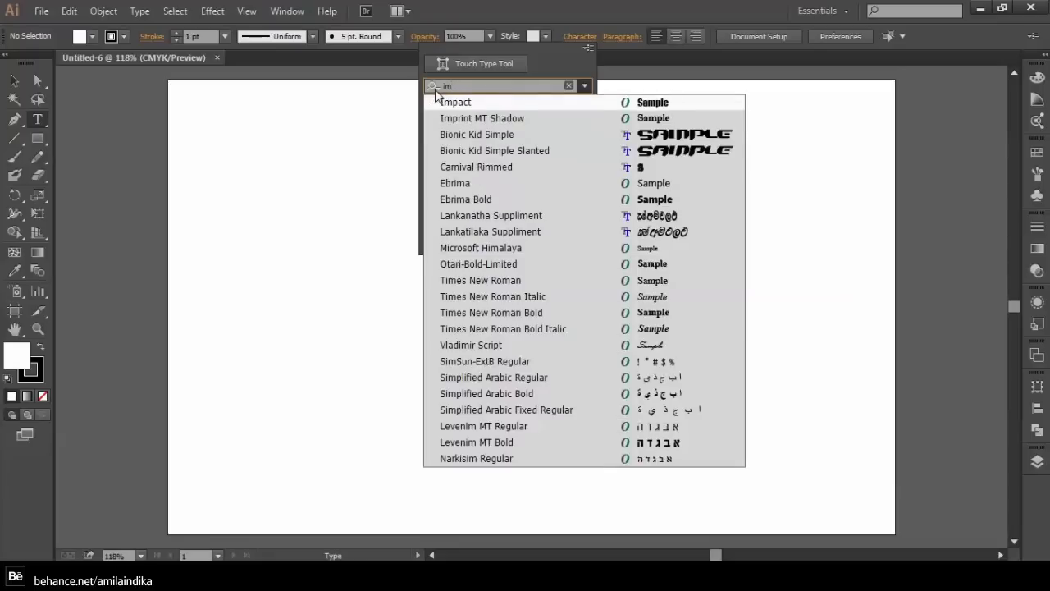
pyautogui.write('pact')
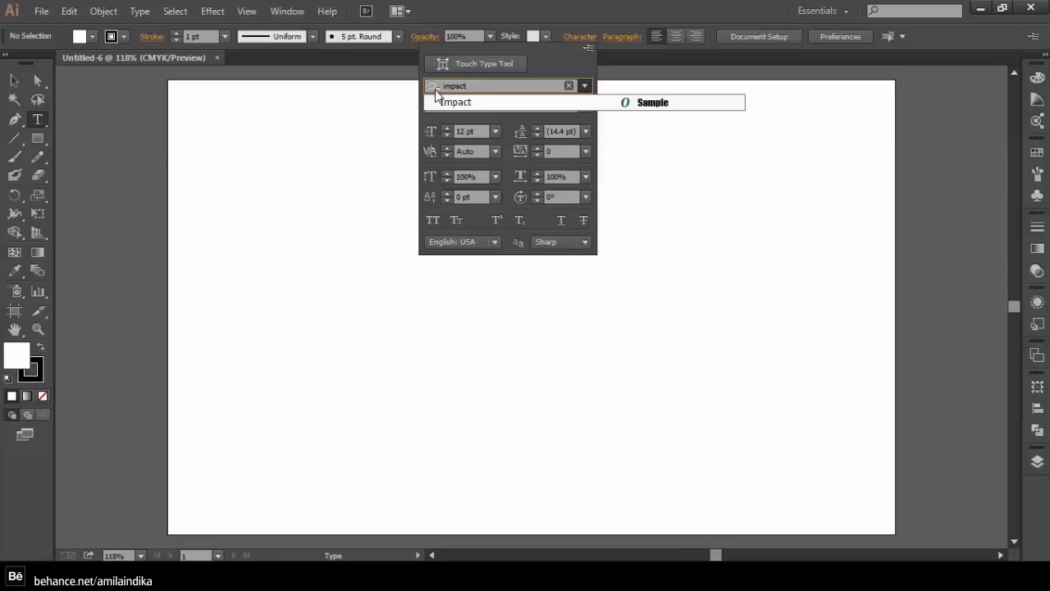
pyautogui.click(456, 101)
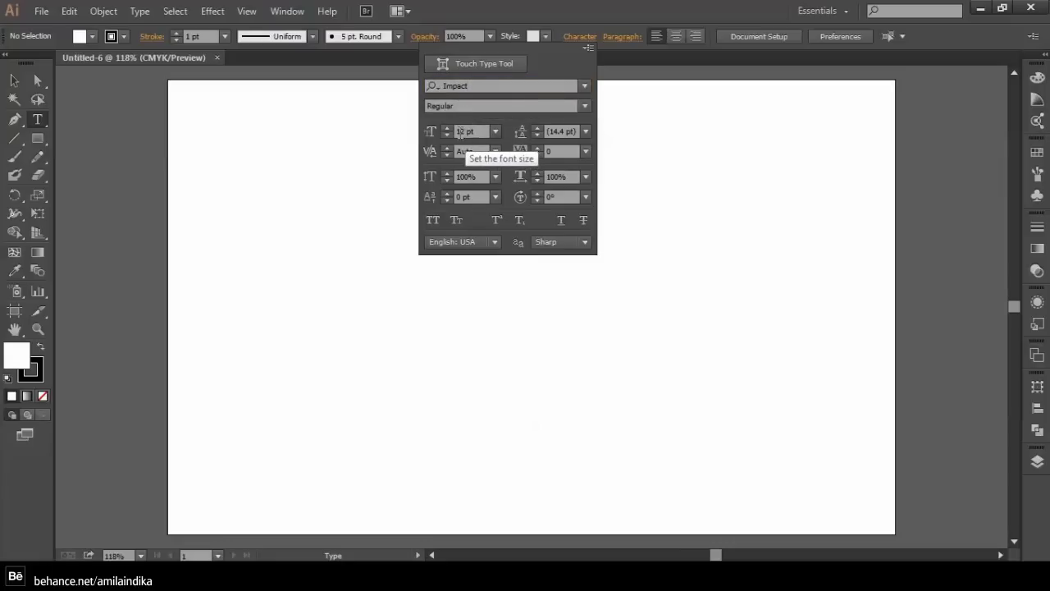
pyautogui.doubleClick(464, 131)
pyautogui.write('350')
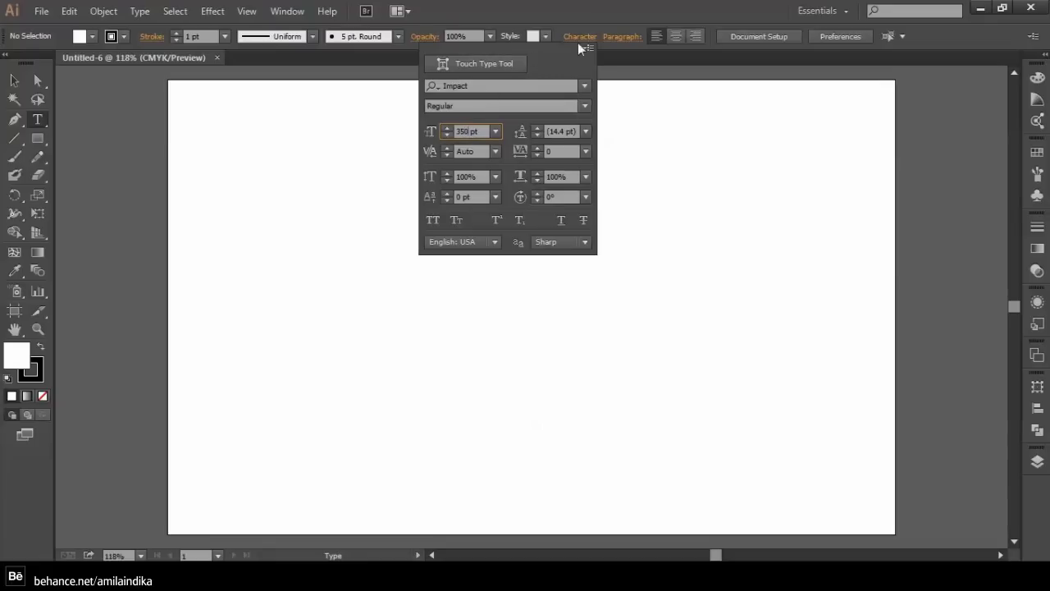
pyautogui.click(579, 38)
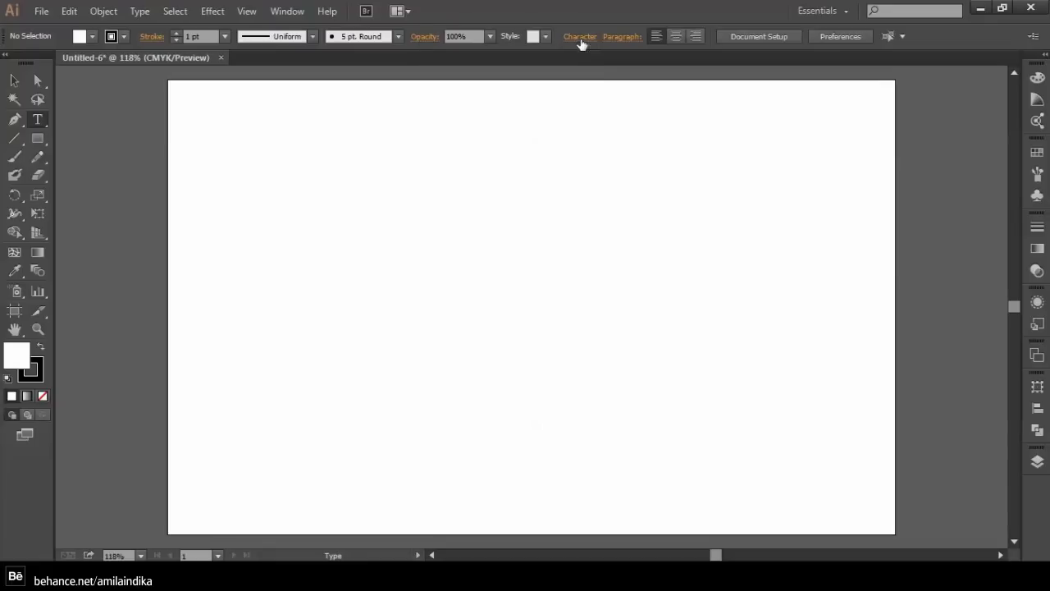
# Type the word TEXT in Impact and drag it down onto the artboard
pyautogui.click(203, 314)
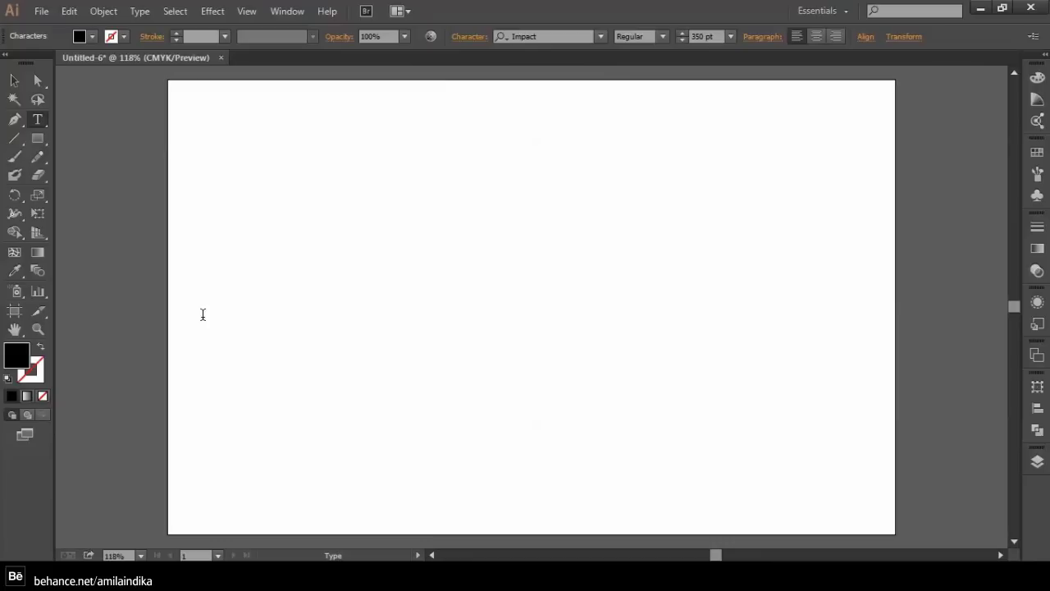
pyautogui.write('TEXT')
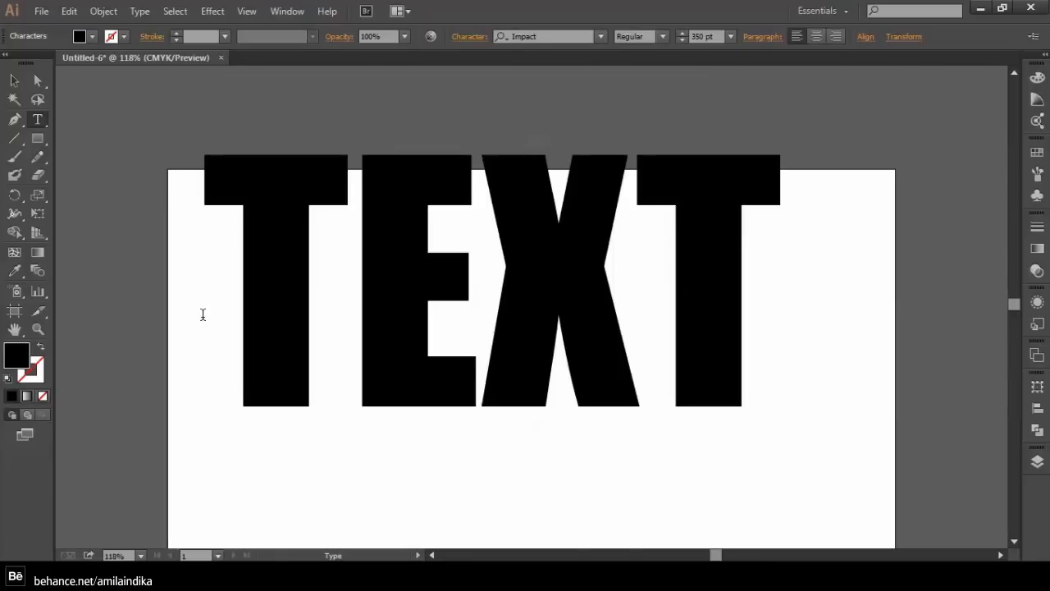
pyautogui.click(14, 79)
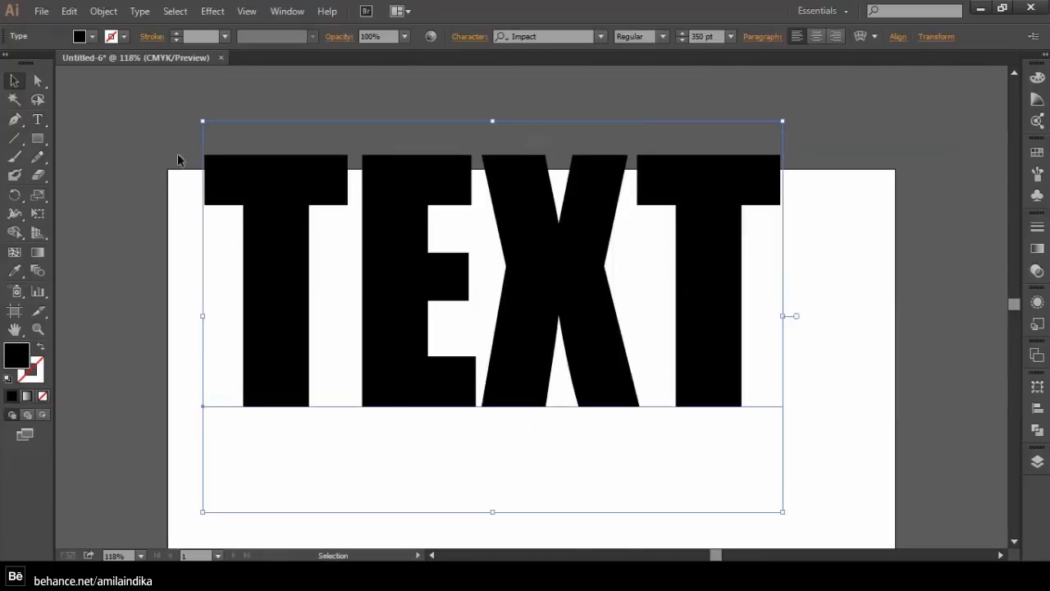
pyautogui.moveTo(370, 227); pyautogui.dragTo(413, 341)
pyautogui.scroll(-2, 391, 262)
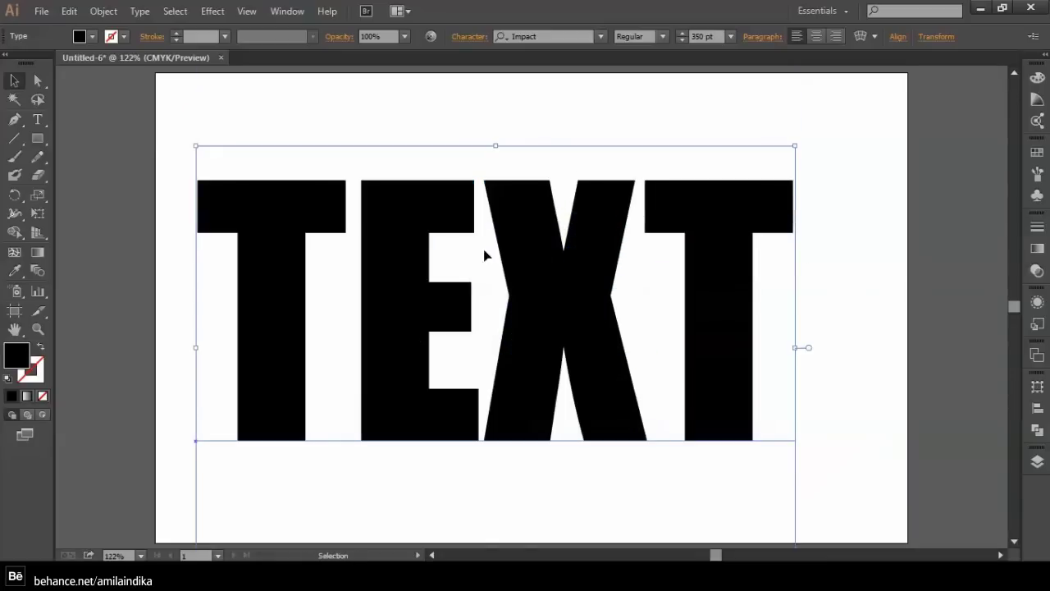
# Widen the tracking of TEXT to 61 and reposition it on the artboard
pyautogui.click(468, 37)
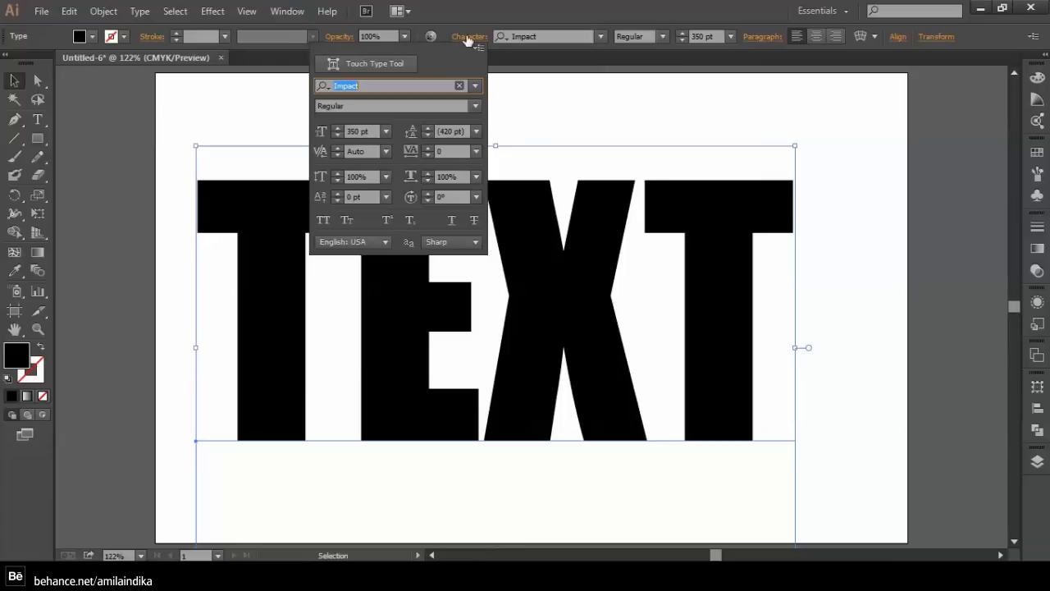
pyautogui.click(427, 150)
pyautogui.moveTo(427, 150); pyautogui.dragTo(425, 149)
pyautogui.click(650, 11)
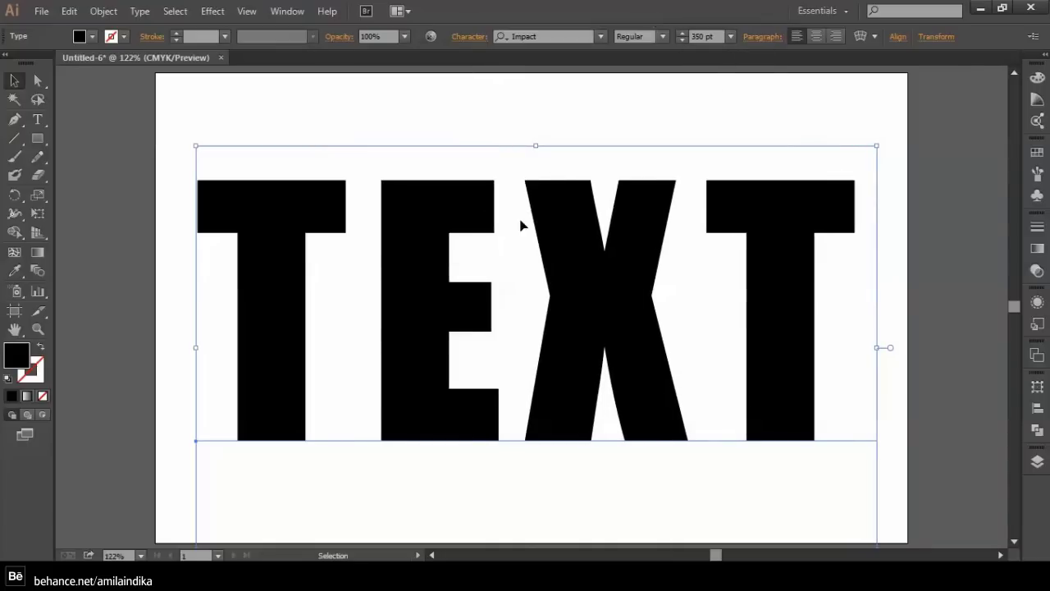
pyautogui.moveTo(576, 256); pyautogui.dragTo(566, 276)
pyautogui.click(127, 256)
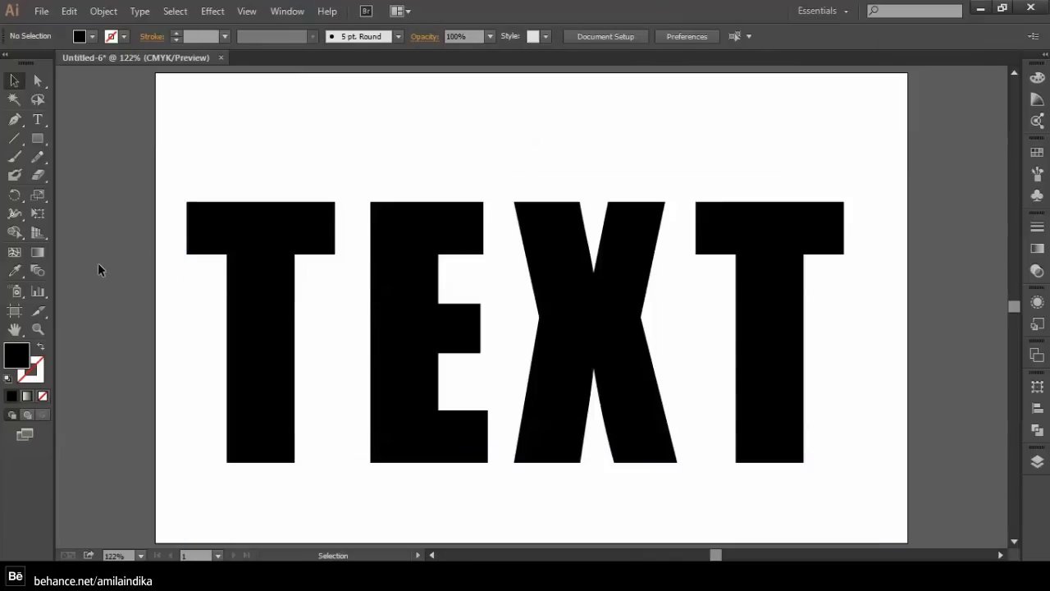
pyautogui.moveTo(399, 361); pyautogui.dragTo(395, 371)
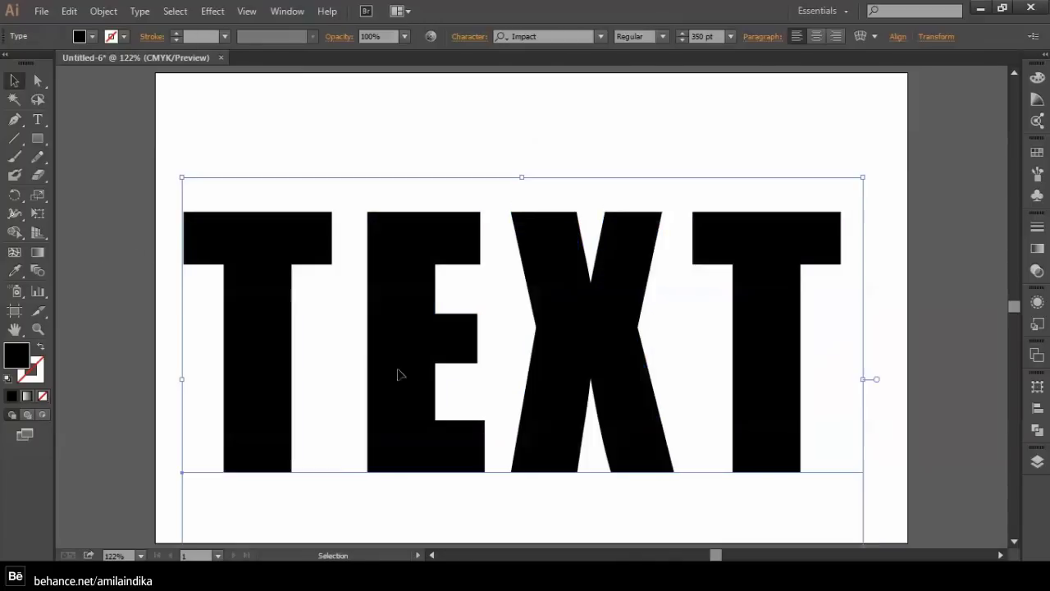
# Make an offset copy of TEXT up and right and fill it beige
pyautogui.click(112, 319)
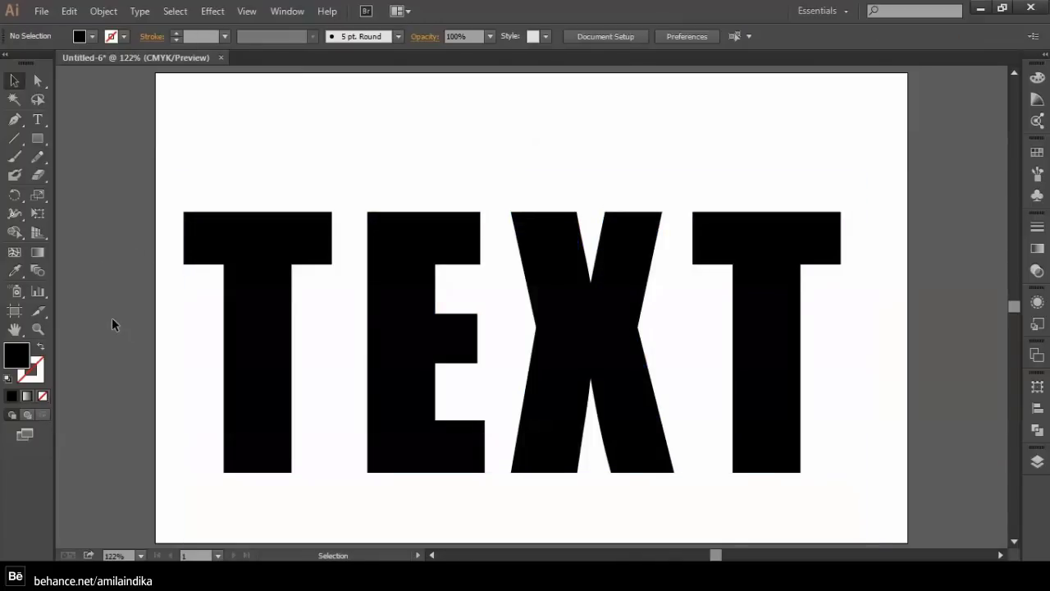
pyautogui.click(251, 350)
pyautogui.moveTo(252, 355); pyautogui.dragTo(276, 330)
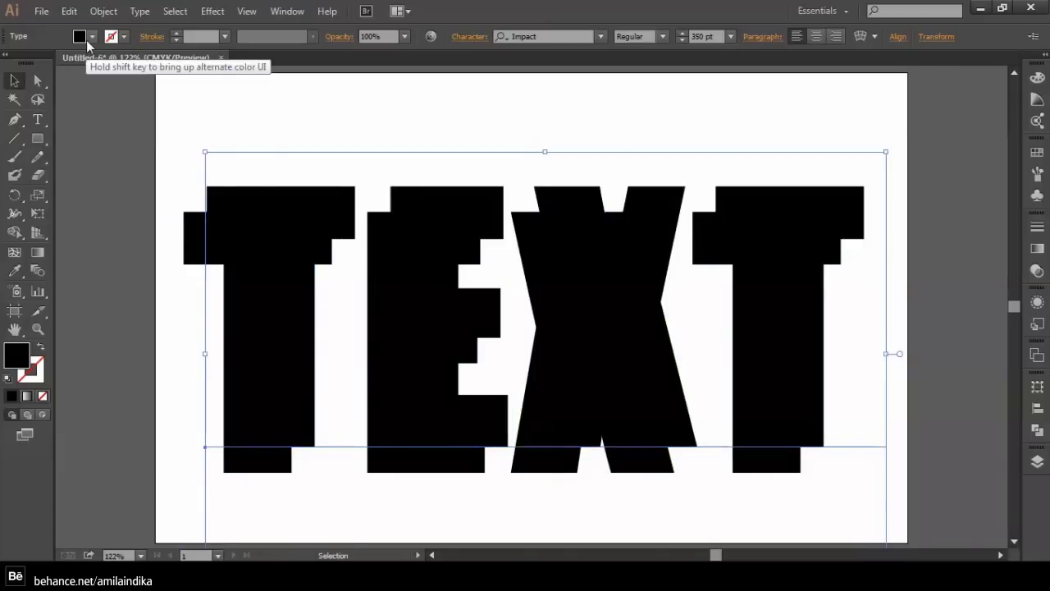
pyautogui.click(79, 36)
pyautogui.click(60, 85)
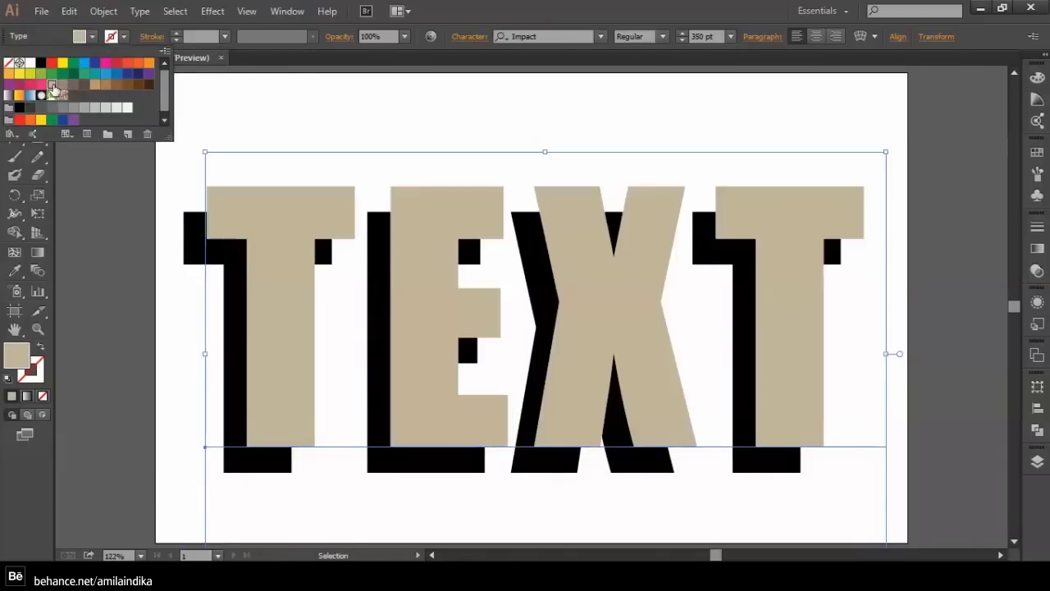
# Blend the black and beige words with Ctrl+Alt+B and nudge the blend down-left
pyautogui.moveTo(117, 164); pyautogui.dragTo(637, 424)
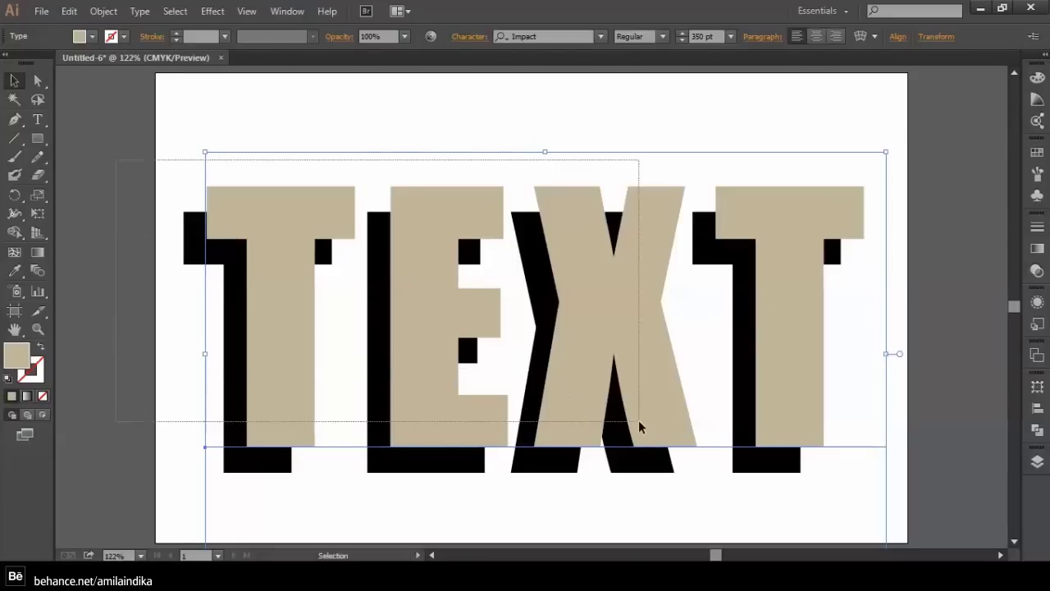
pyautogui.hotkey('ctrl', 'alt', 'b')
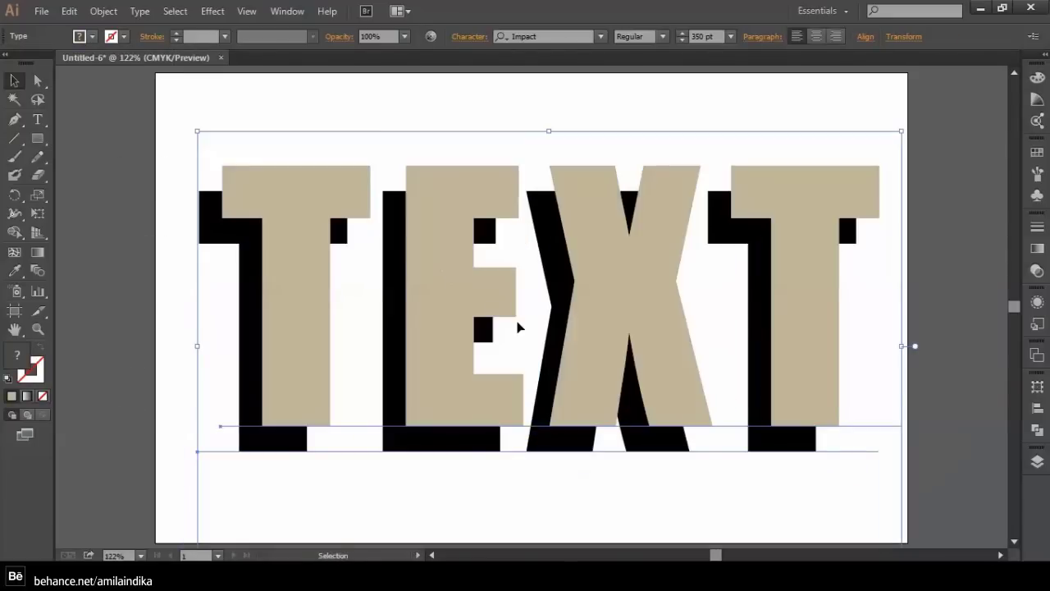
pyautogui.press('Left')
pyautogui.press('Left')
pyautogui.press('Left')
pyautogui.press('Down')
pyautogui.press('Down')
pyautogui.press('Down')
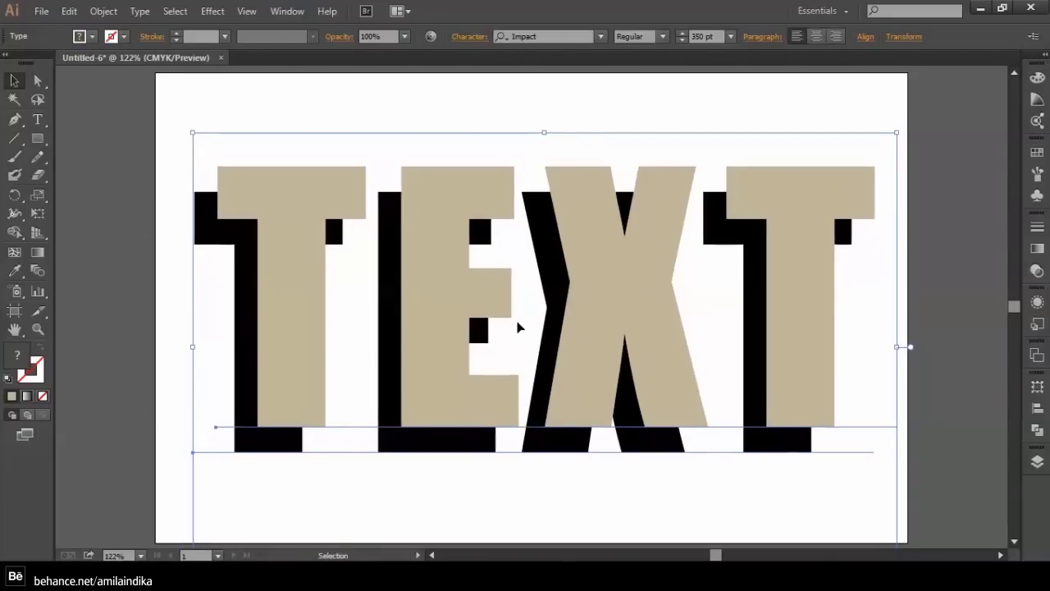
pyautogui.press('Down')
pyautogui.press('Down')
pyautogui.press('Left')
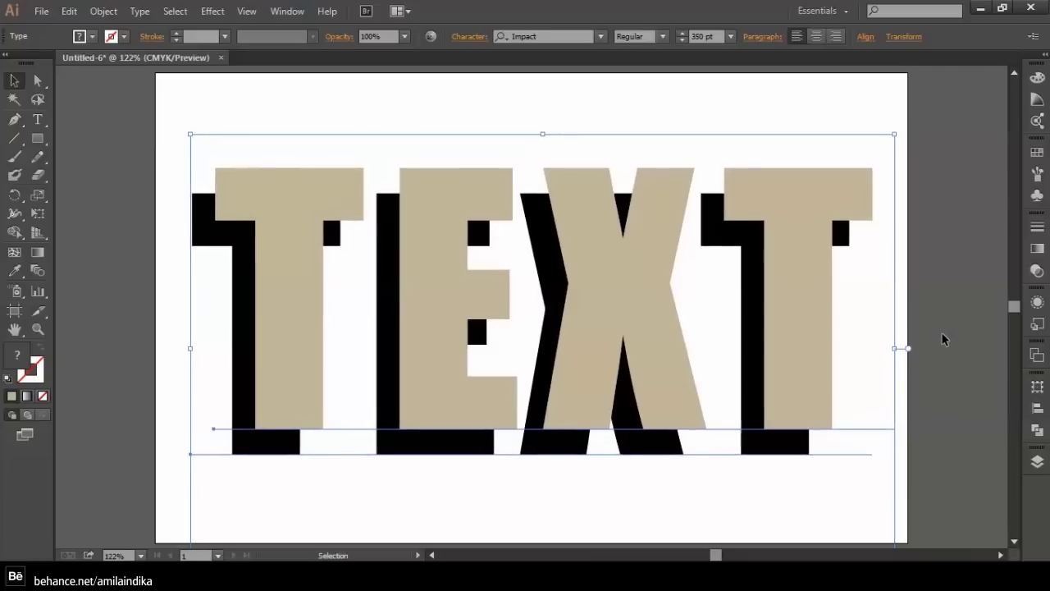
pyautogui.press('Left')
# Nudge the tan TEXT letters two steps down and leave nothing selected
pyautogui.click(943, 339)
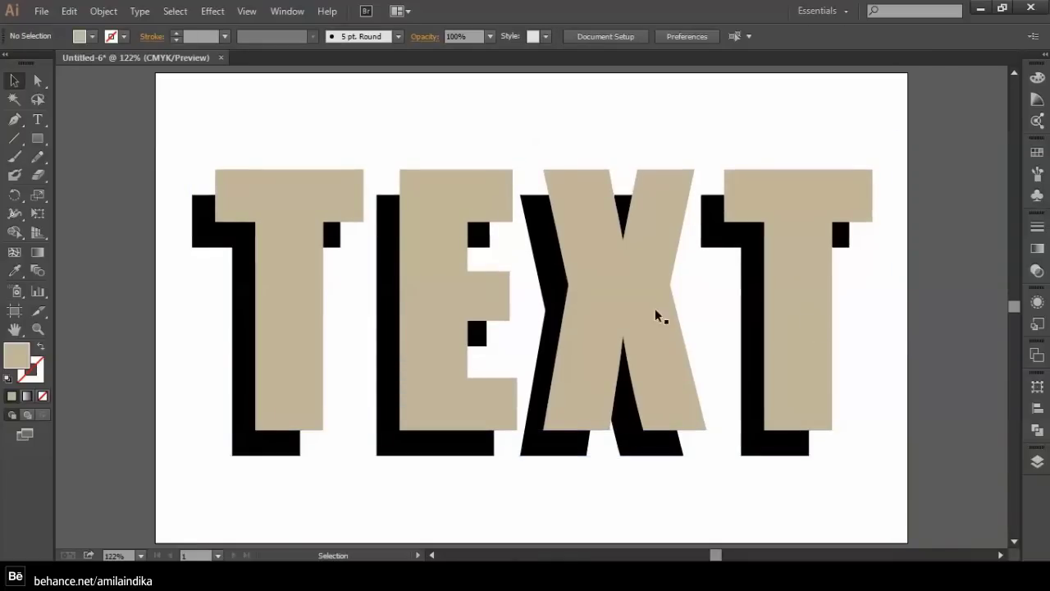
pyautogui.click(647, 323)
pyautogui.press('Down')
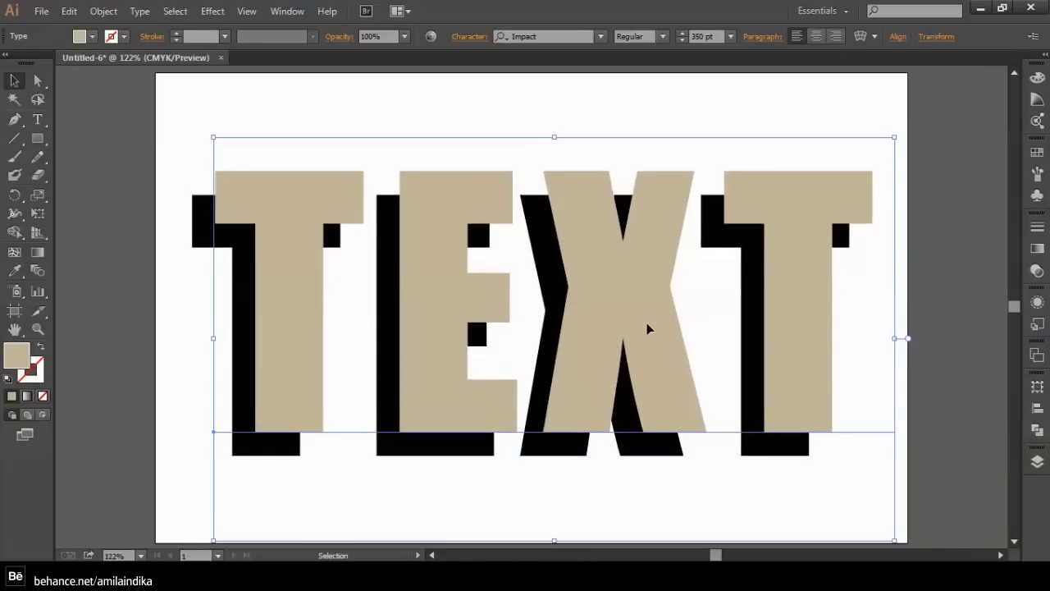
pyautogui.press('Down')
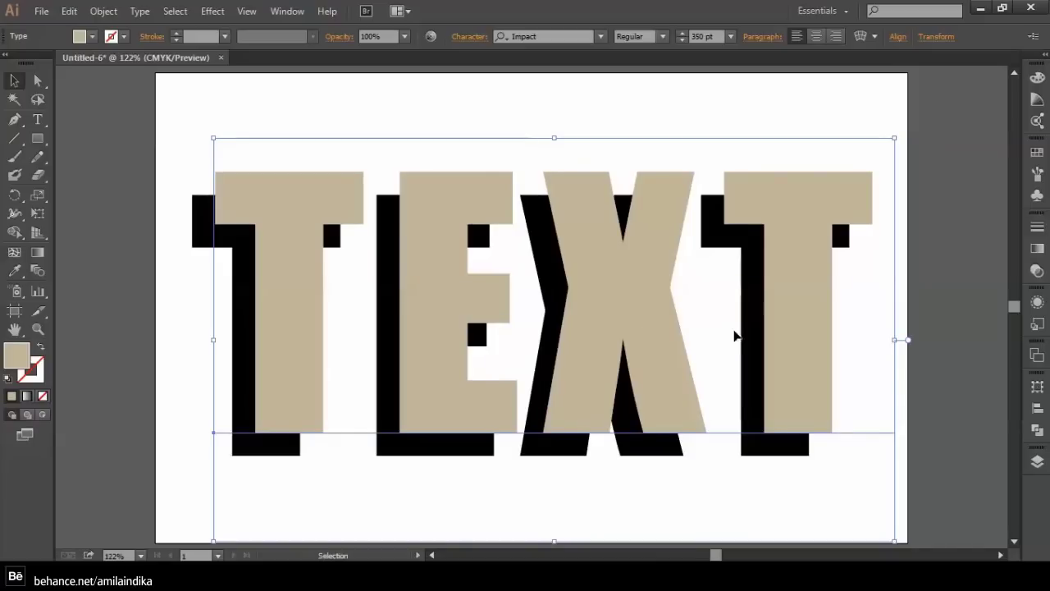
pyautogui.click(972, 389)
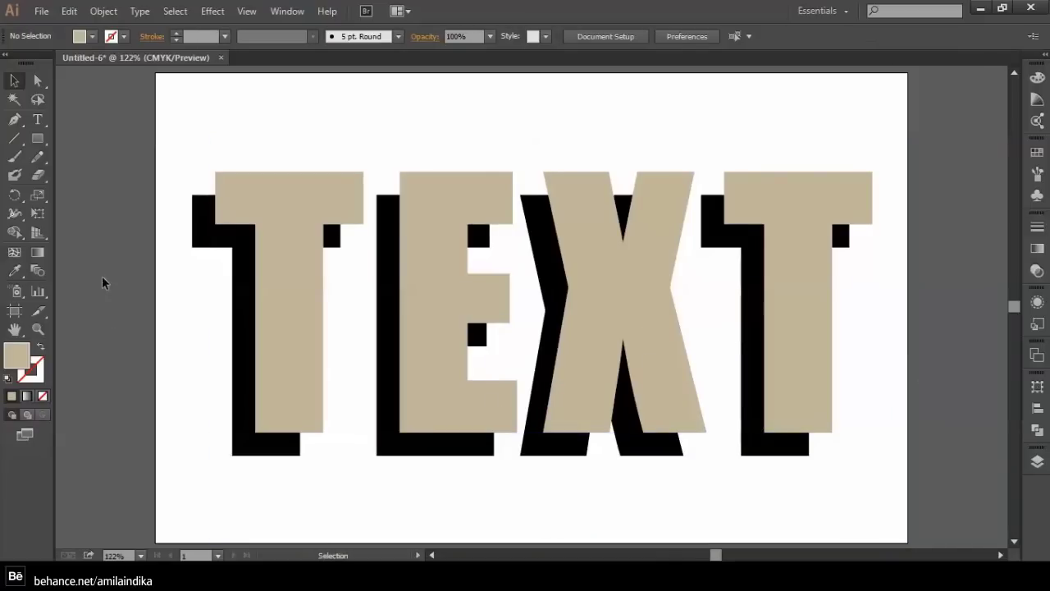
pyautogui.click(15, 120)
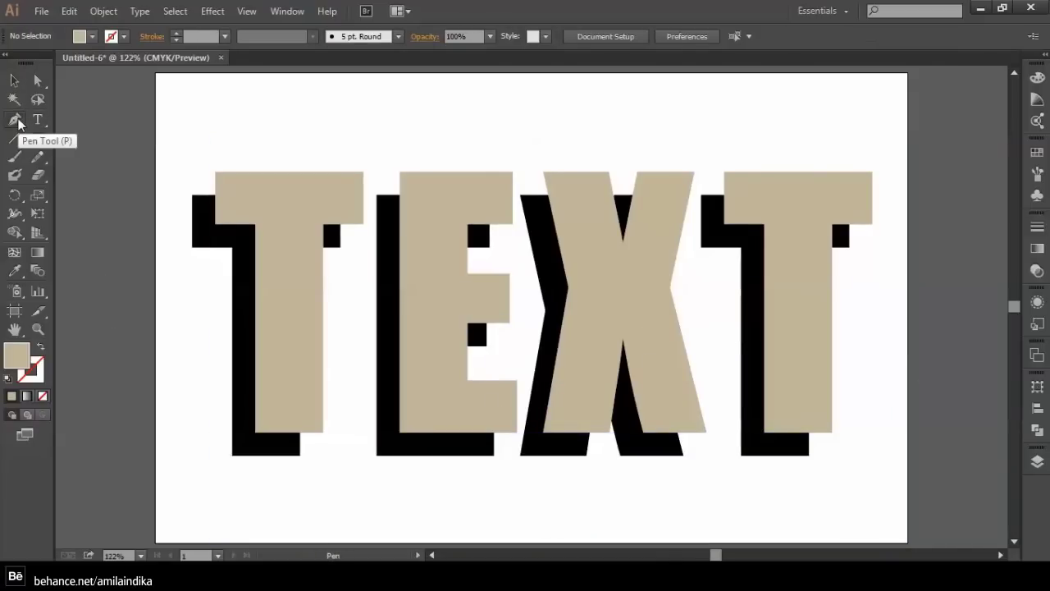
# Set the fill to C=40 M=45 Y=50 K=5 and zoom in on the T's top-left corner
pyautogui.click(92, 36)
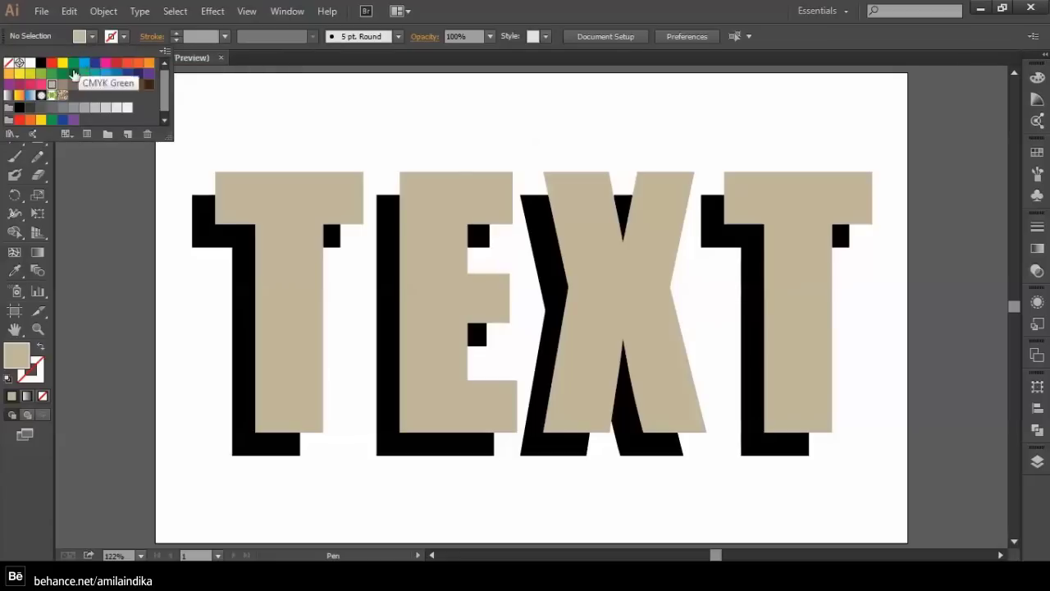
pyautogui.click(62, 88)
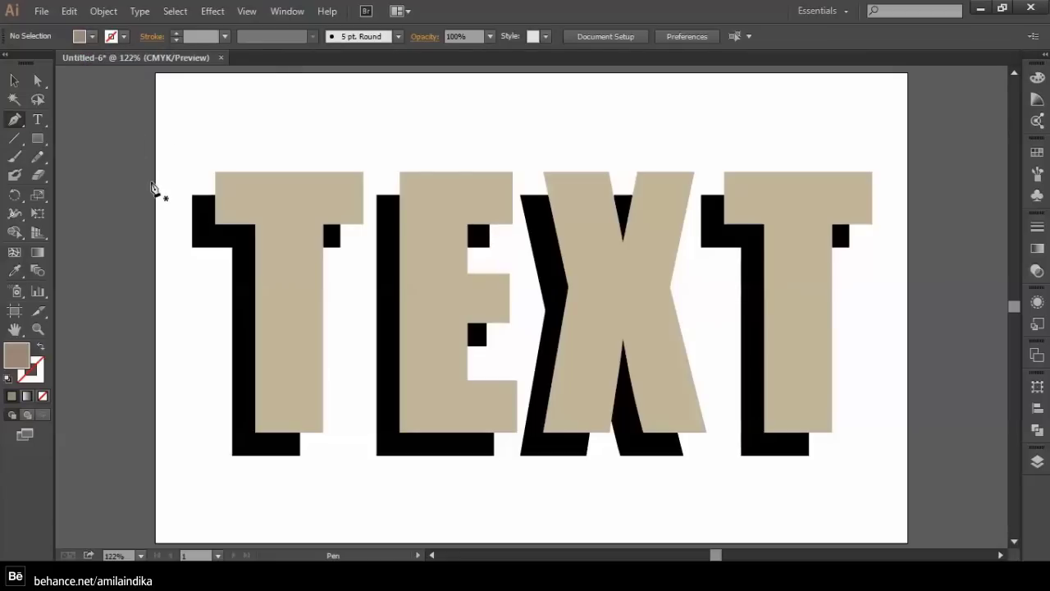
pyautogui.scroll(1, 147, 193)
pyautogui.scroll(1, 135, 209)
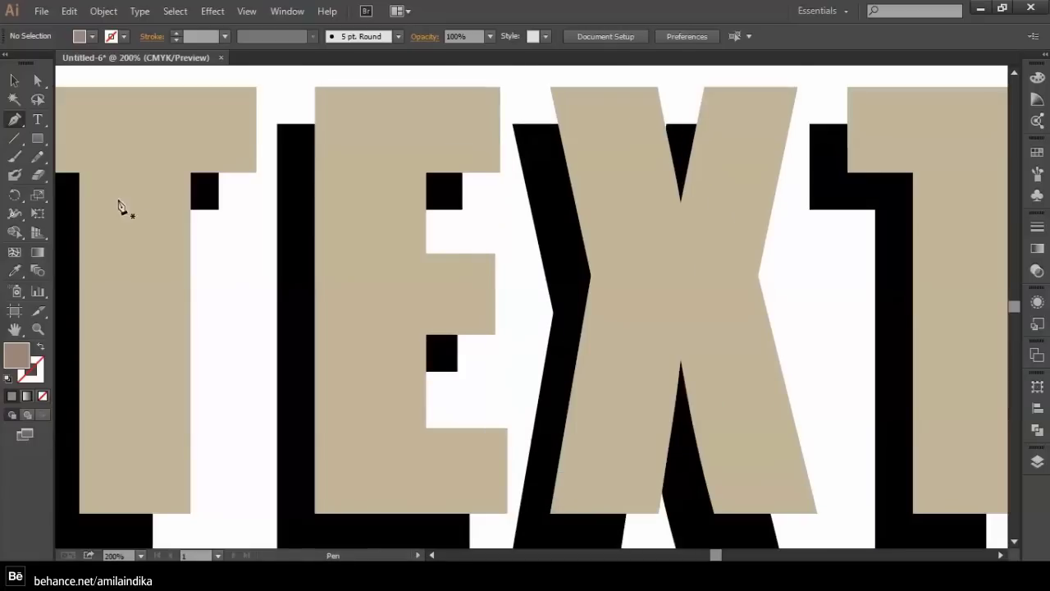
pyautogui.moveTo(123, 206); pyautogui.dragTo(500, 272)
pyautogui.scroll(2, 467, 276)
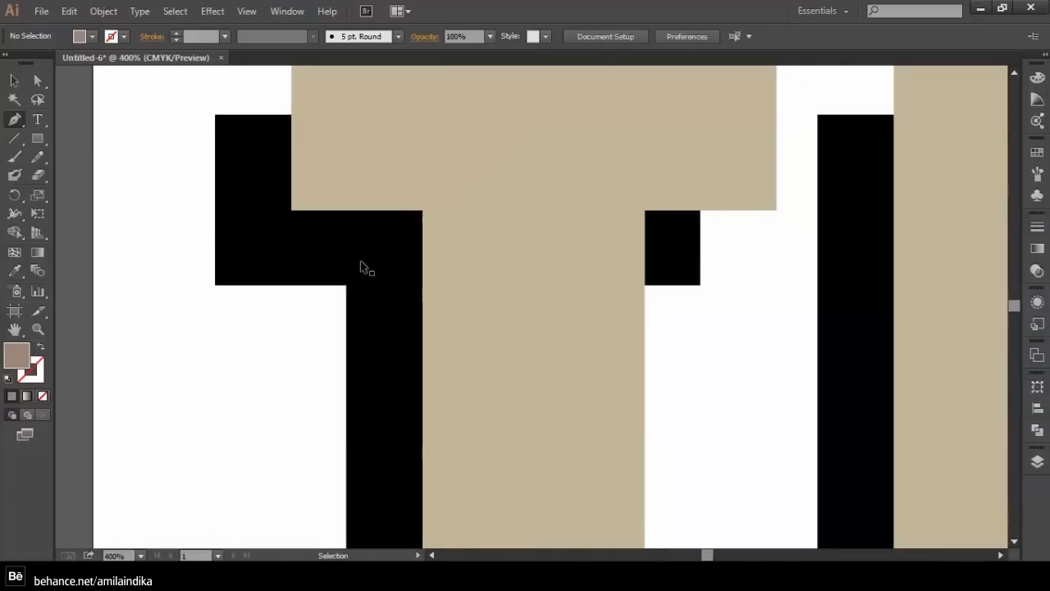
pyautogui.moveTo(328, 223); pyautogui.dragTo(420, 293)
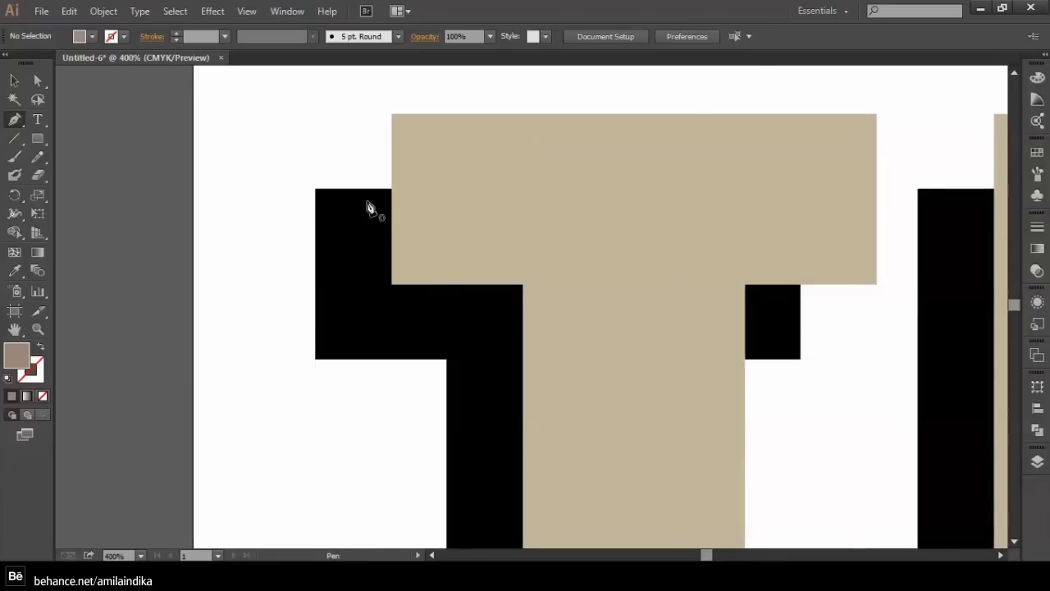
# Pen-draw a four-corner side face joining the crossbar's left end to the black extrusion
pyautogui.click(315, 188)
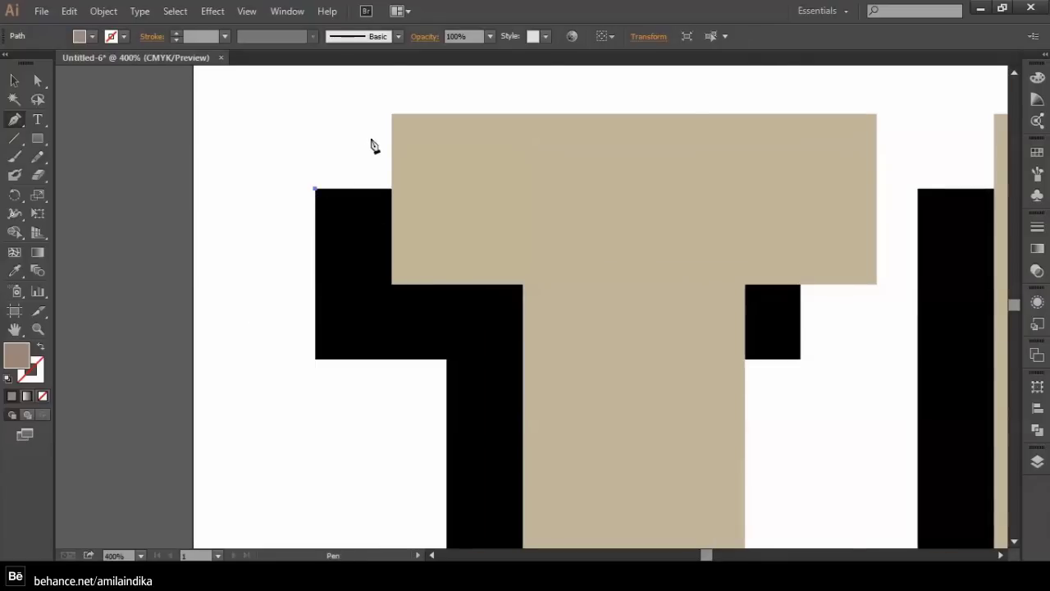
pyautogui.click(391, 114)
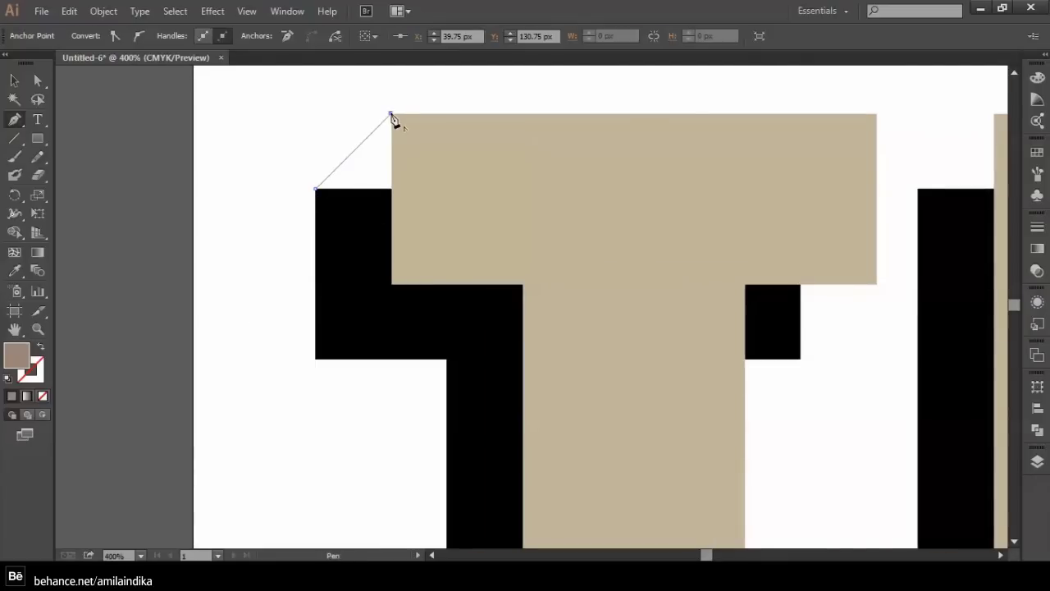
pyautogui.click(392, 284)
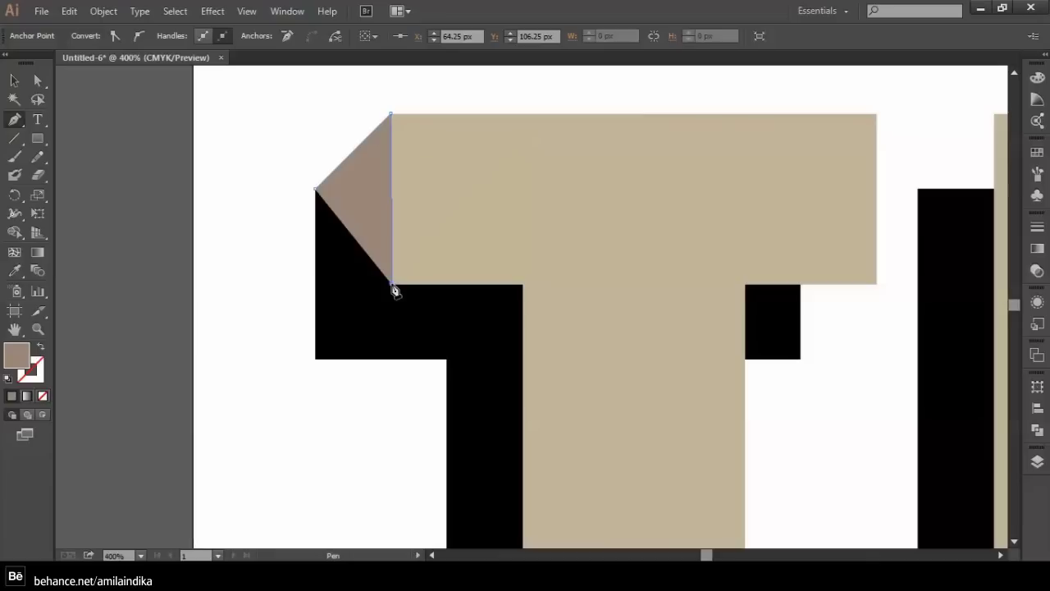
pyautogui.click(315, 358)
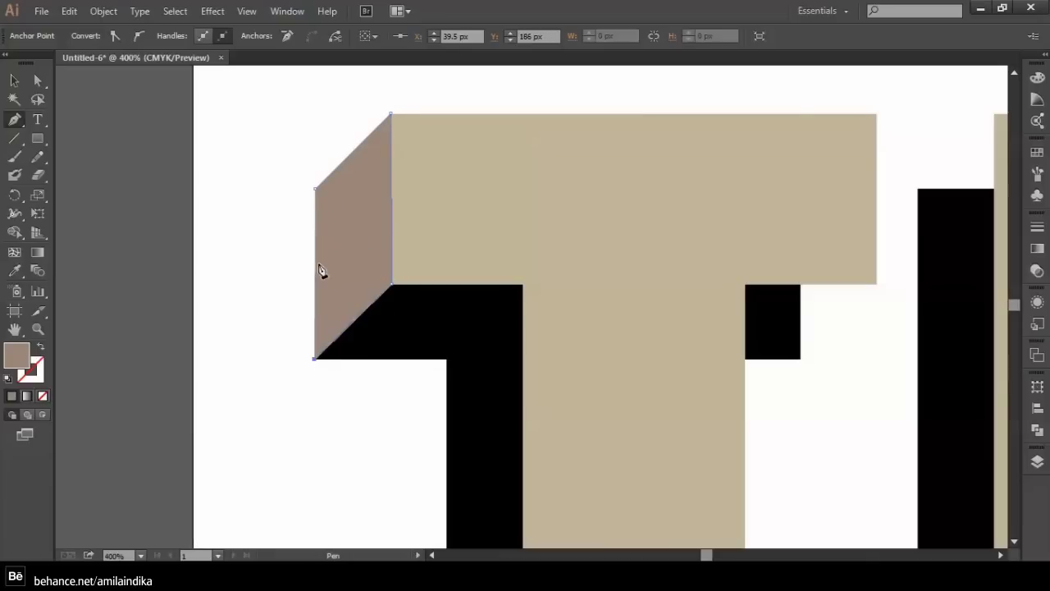
pyautogui.click(315, 190)
pyautogui.keyDown('ctrl'); pyautogui.click(271, 295); pyautogui.keyUp('ctrl')
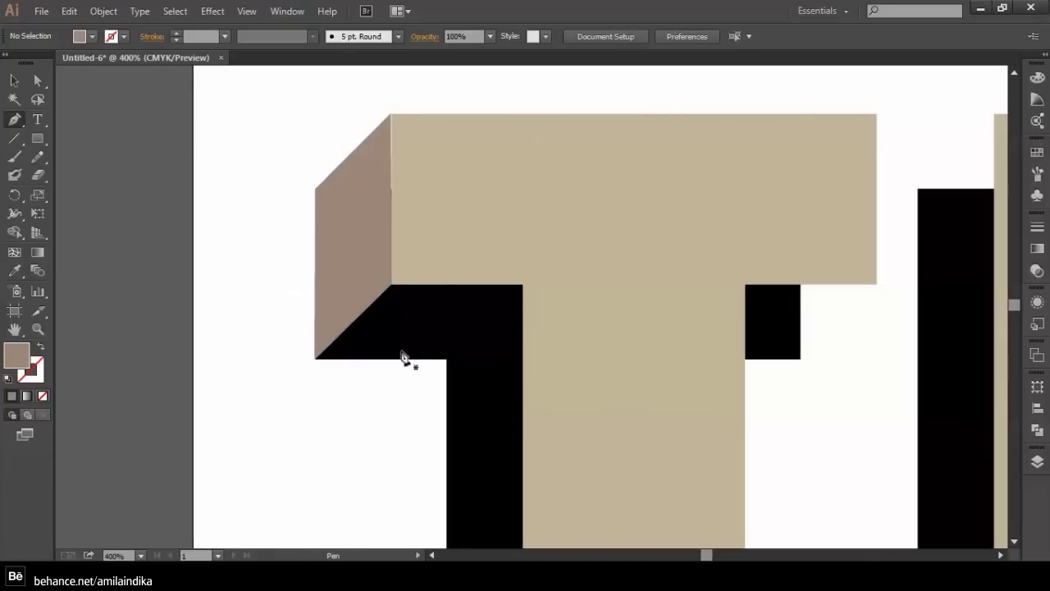
pyautogui.moveTo(429, 349); pyautogui.dragTo(348, 281)
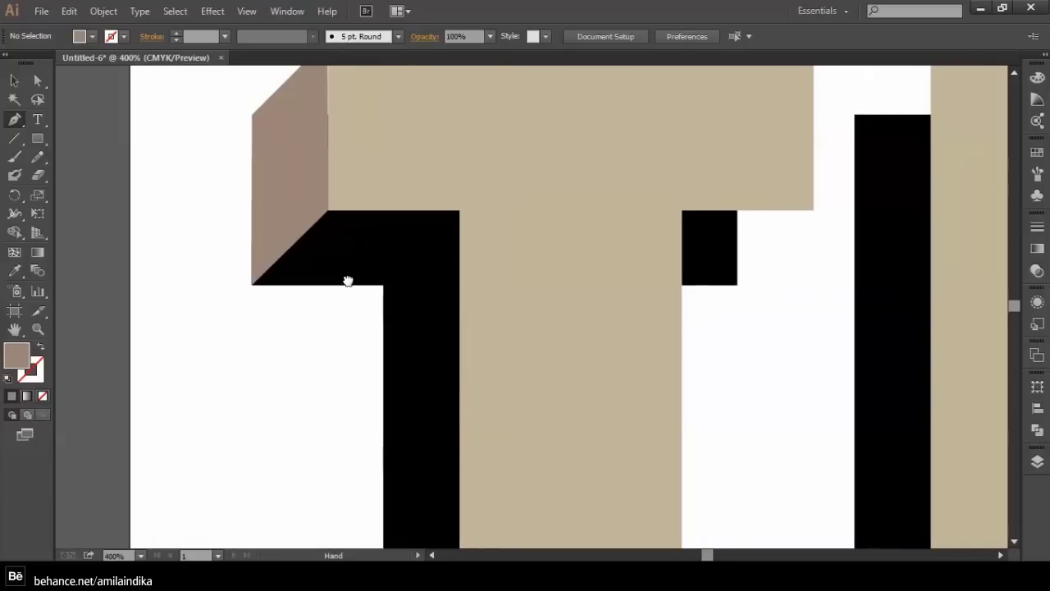
pyautogui.moveTo(307, 343); pyautogui.dragTo(262, 371)
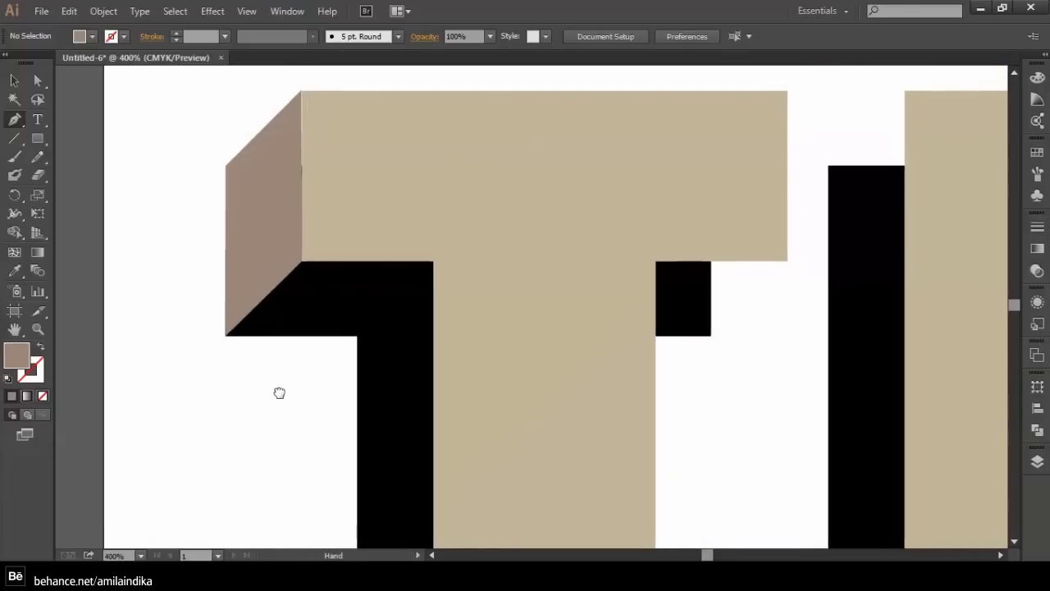
pyautogui.scroll(-3, 337, 320)
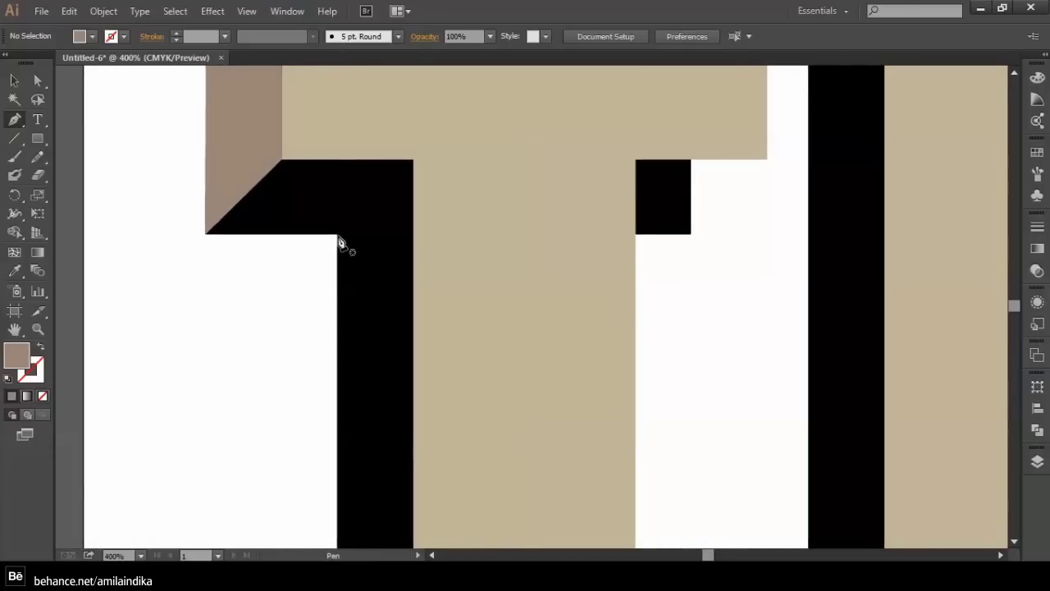
# Pen-draw a four-point shape beneath the left part of the T's crossbar
pyautogui.click(206, 234)
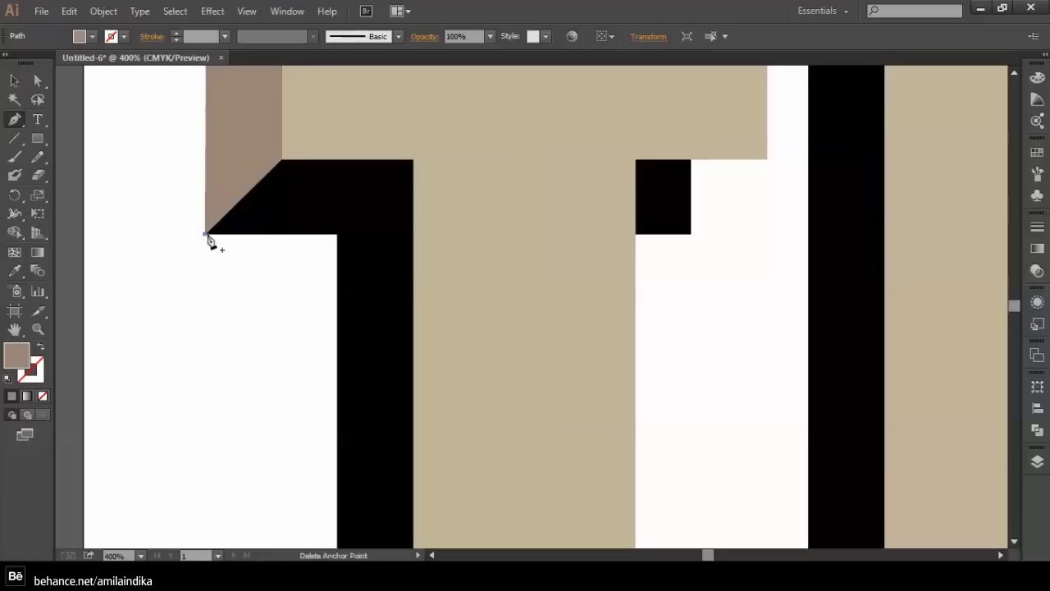
pyautogui.click(335, 234)
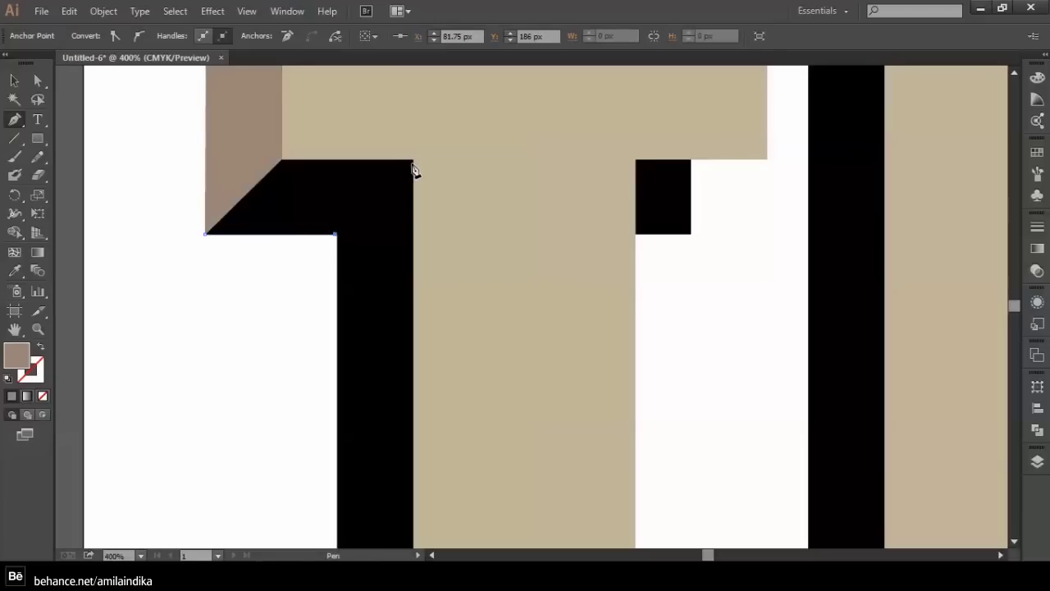
pyautogui.click(414, 160)
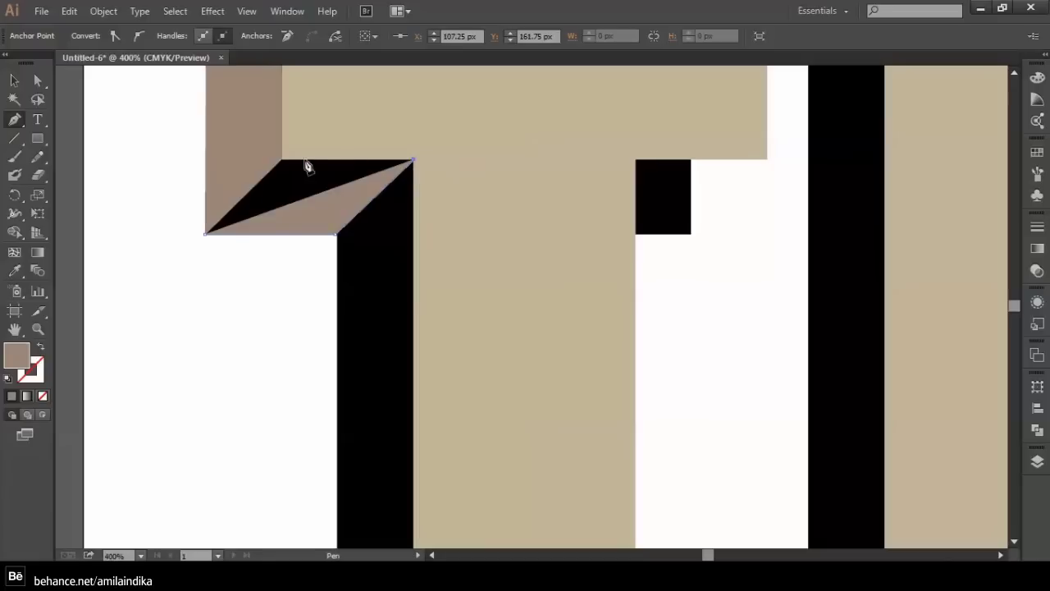
pyautogui.click(281, 160)
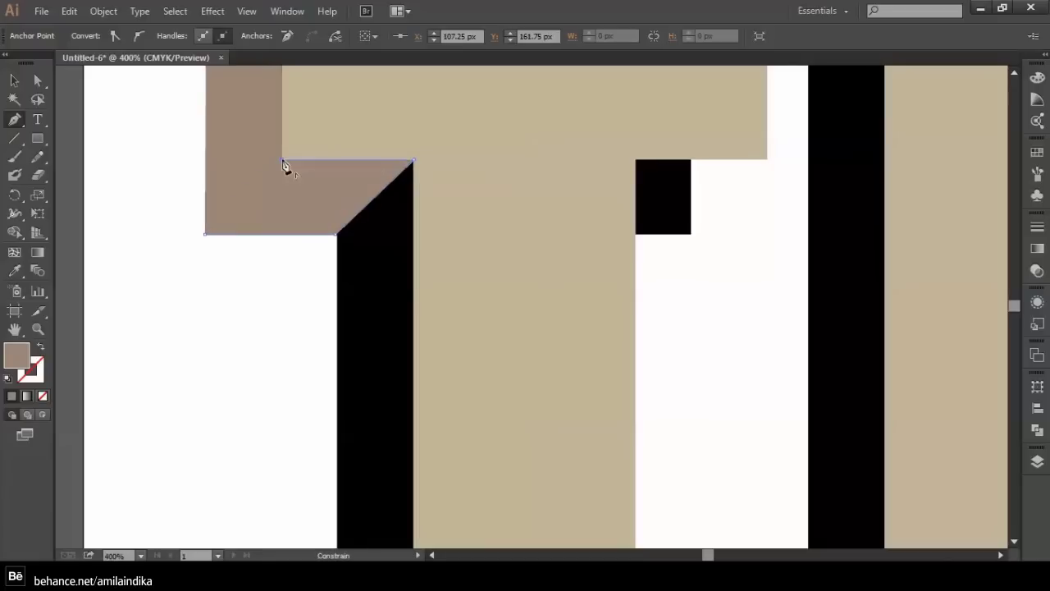
pyautogui.click(205, 238)
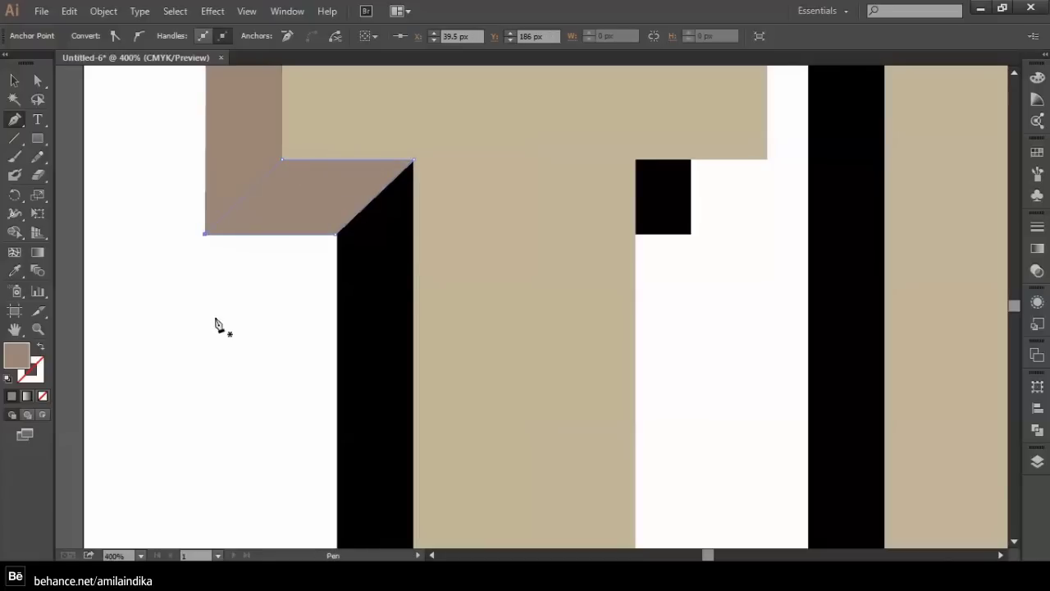
pyautogui.keyDown('ctrl'); pyautogui.click(150, 222); pyautogui.keyUp('ctrl')
# Give the new underside shape a darker brown fill, then deselect it
pyautogui.click(14, 80)
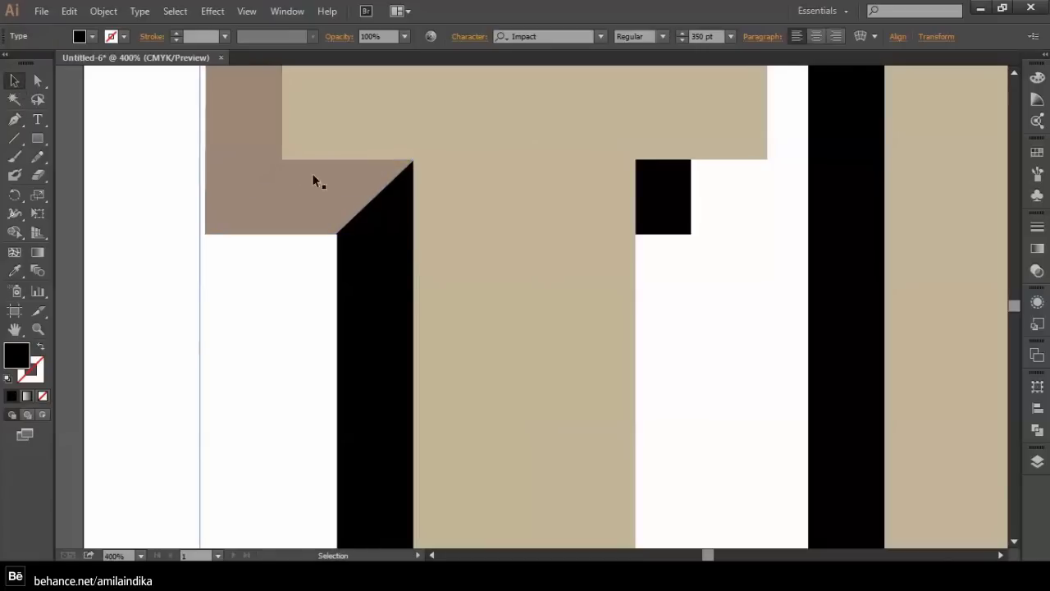
pyautogui.click(318, 180)
pyautogui.click(92, 37)
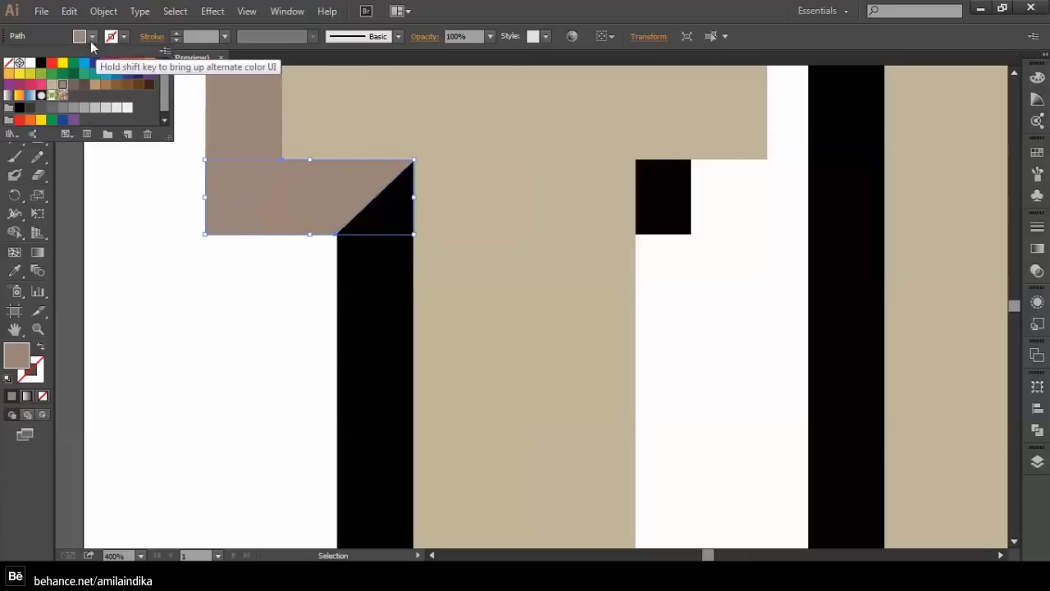
pyautogui.click(72, 85)
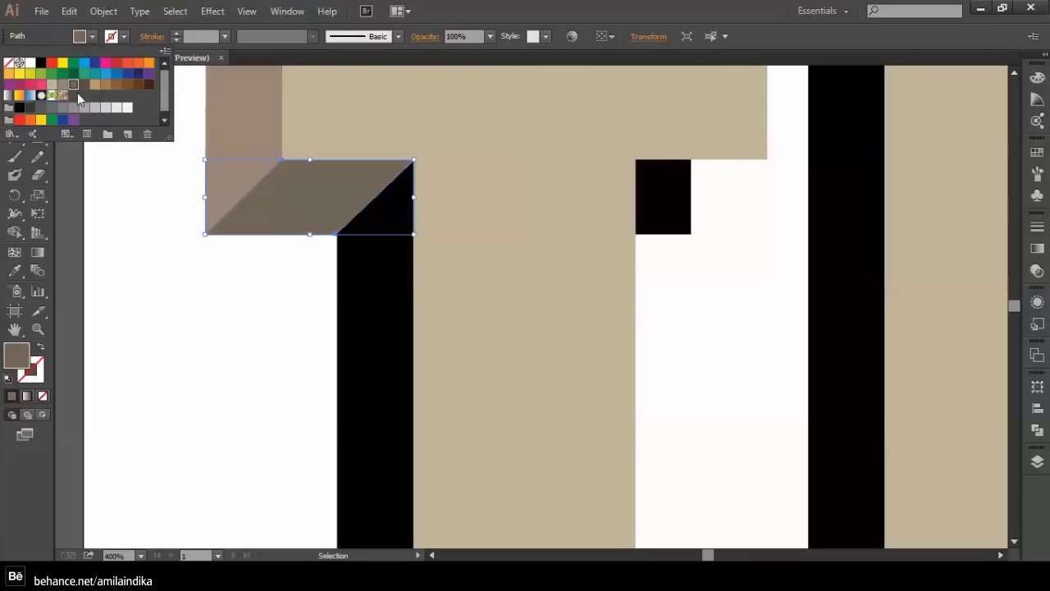
pyautogui.click(171, 310)
pyautogui.click(216, 359)
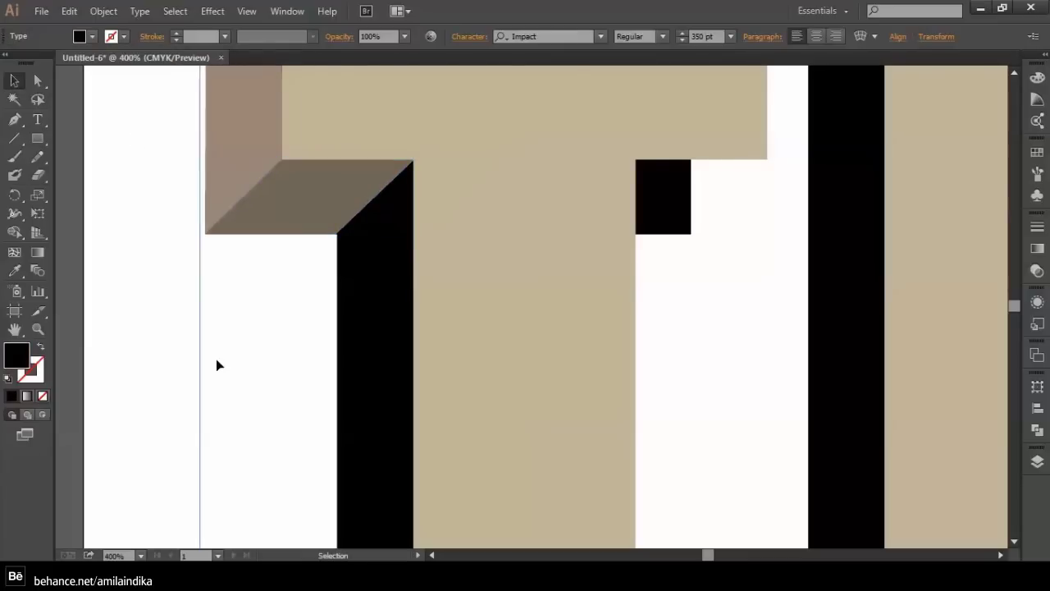
pyautogui.click(133, 320)
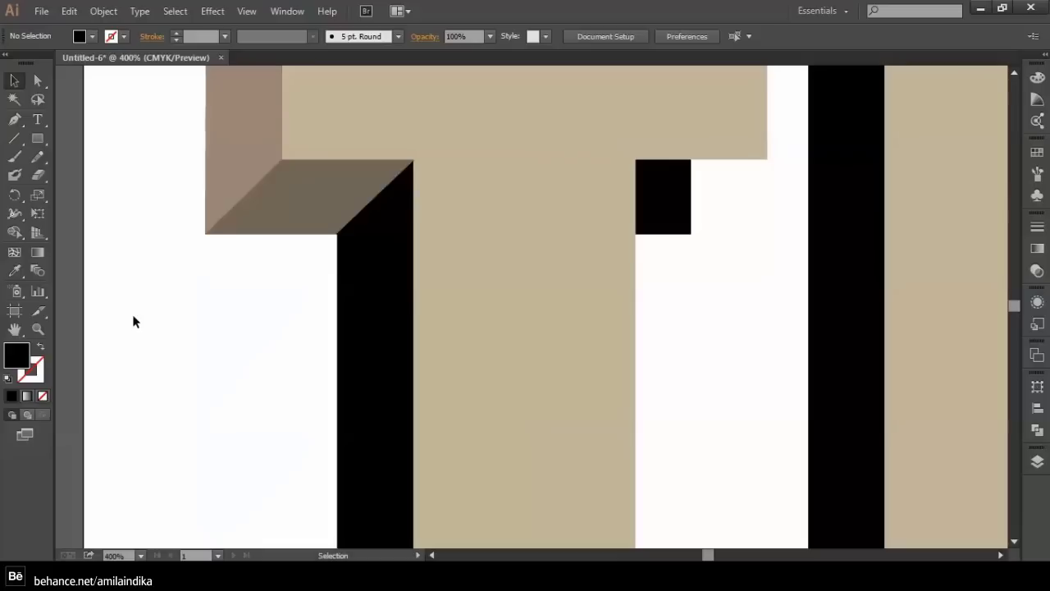
# Set the Pen tool's fill to brownish-grey C=40 M=45 Y=50 K=5
pyautogui.click(17, 120)
pyautogui.click(91, 37)
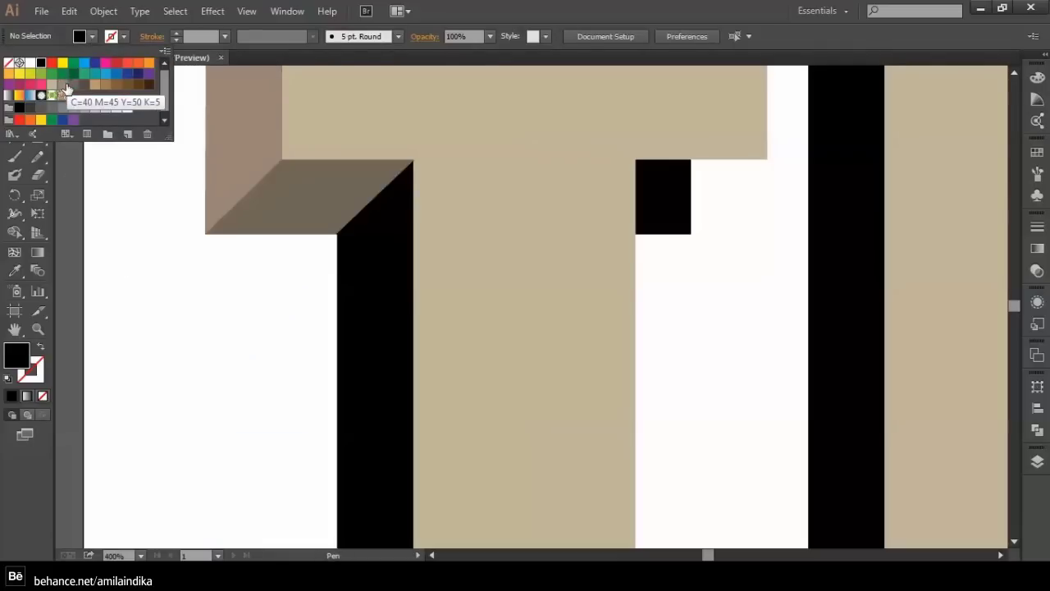
pyautogui.click(63, 84)
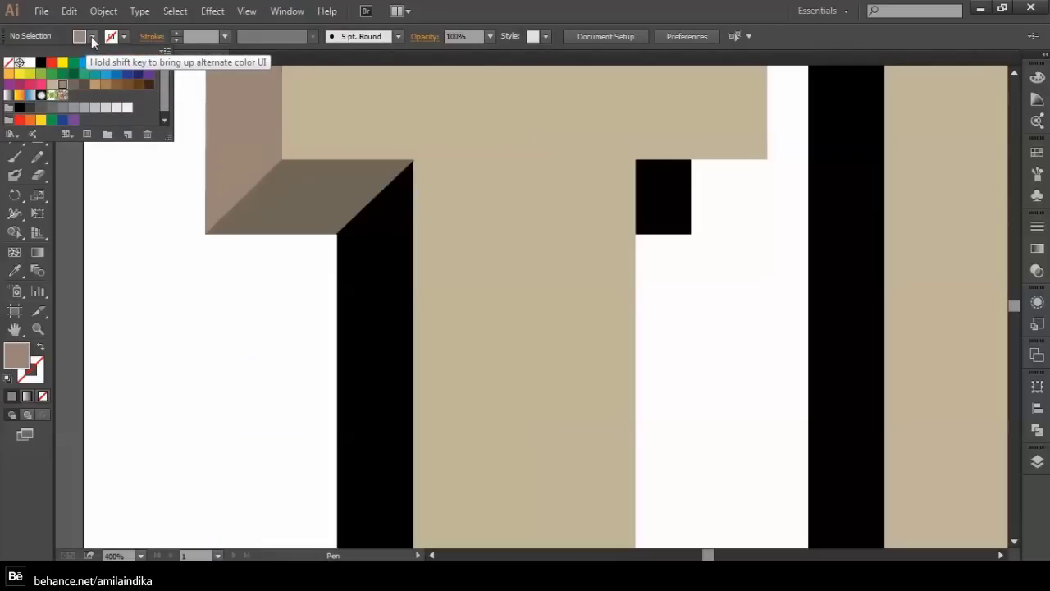
pyautogui.click(91, 36)
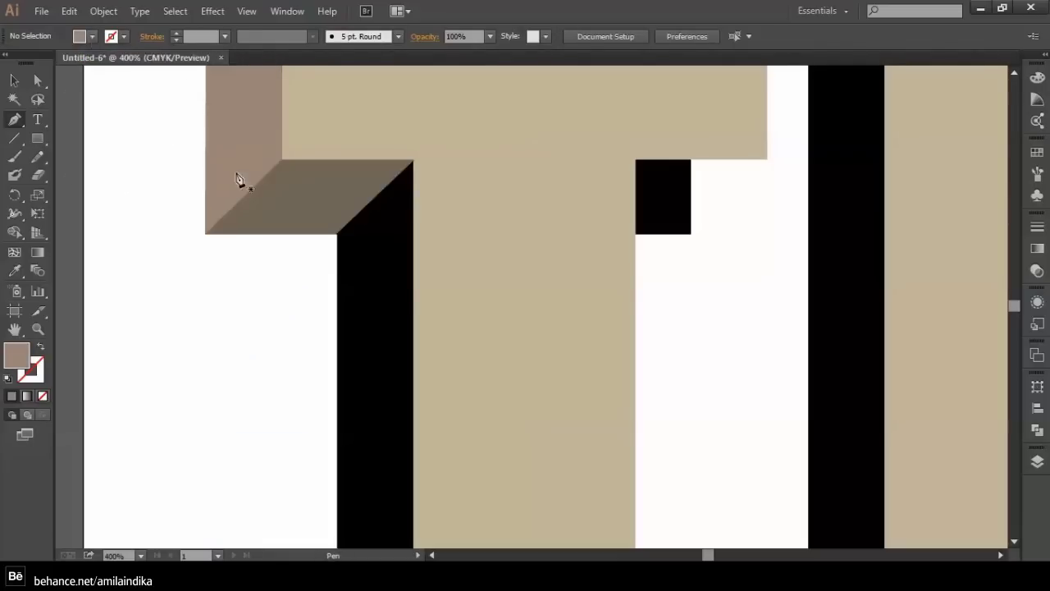
# Pen-draw a closed side face down the left edge of the T's stem
pyautogui.click(337, 236)
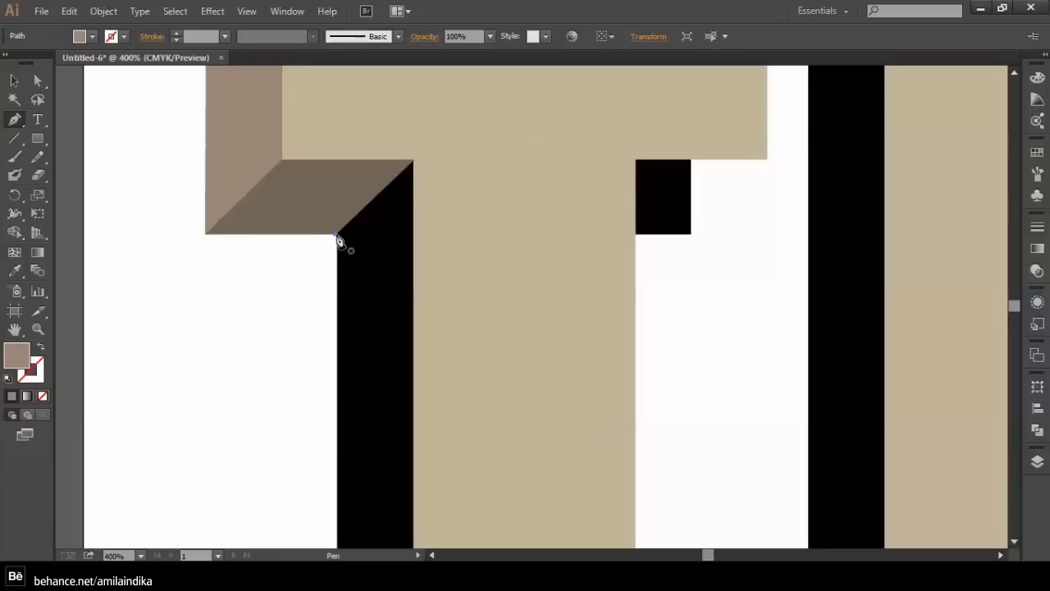
pyautogui.click(412, 162)
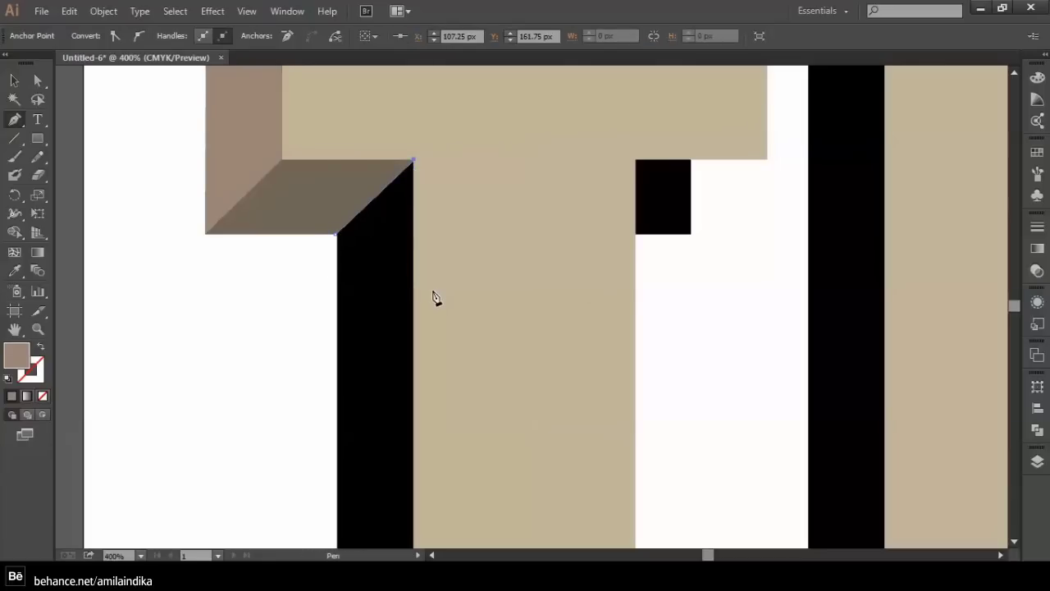
pyautogui.hotkey('ctrl', '-')
pyautogui.moveTo(434, 377)
pyautogui.mouseDown()
pyautogui.moveTo(461, 291)
pyautogui.moveTo(470, 215)
pyautogui.mouseUp()
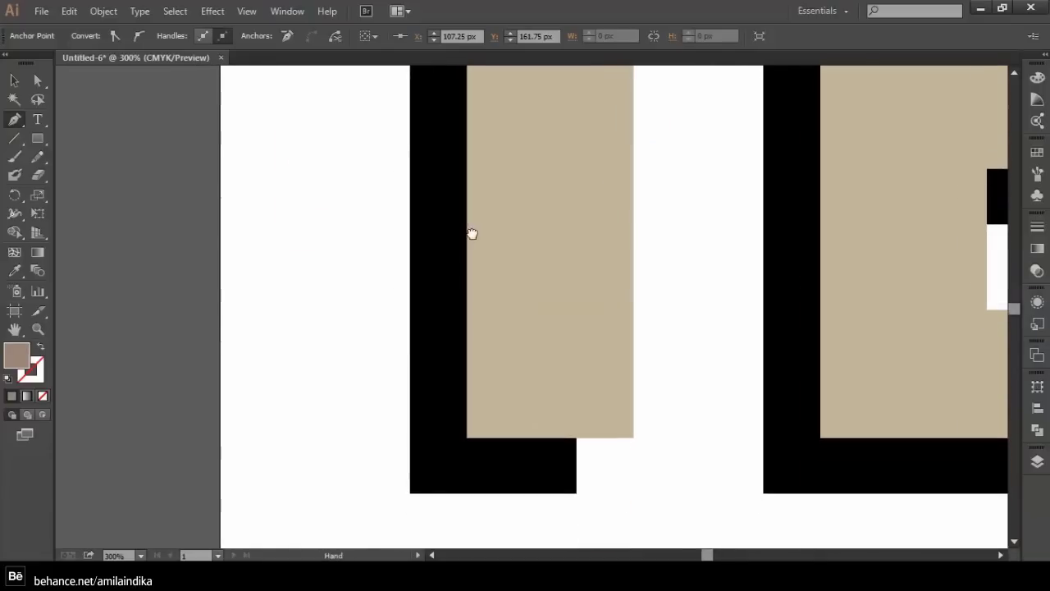
pyautogui.click(467, 438)
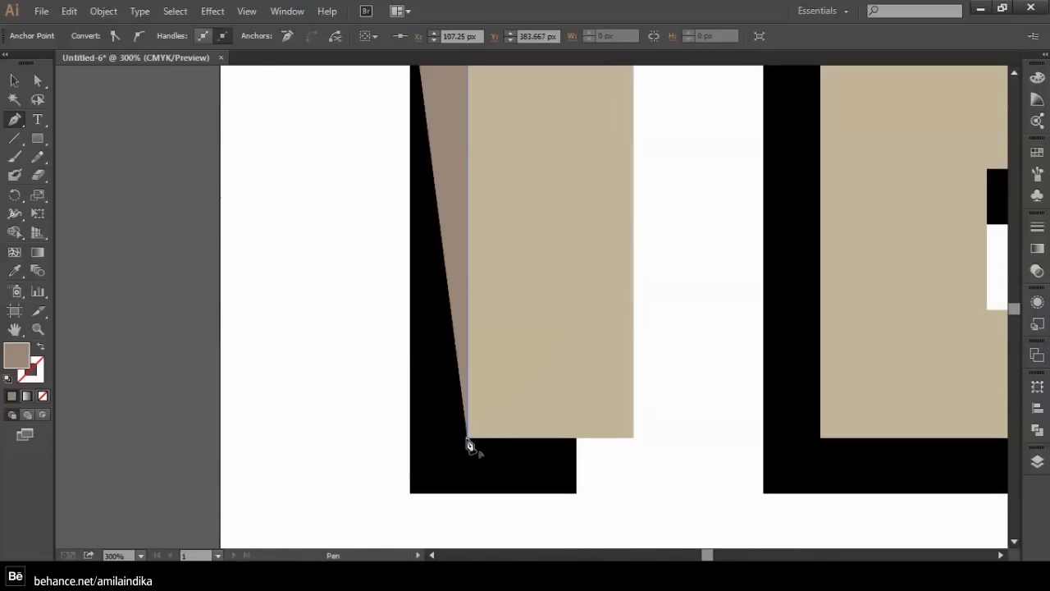
pyautogui.click(411, 495)
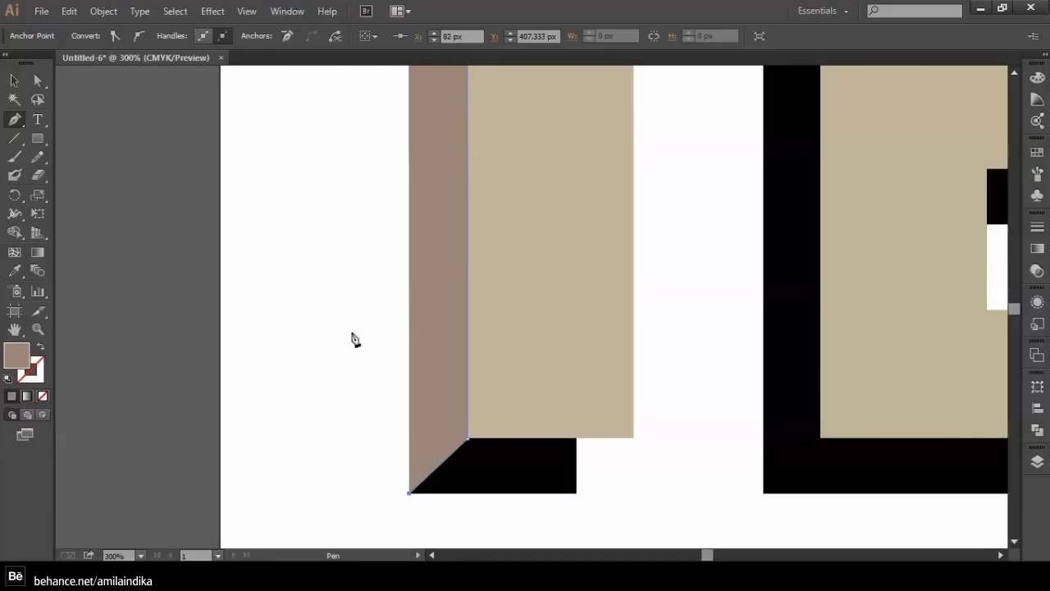
pyautogui.moveTo(352, 337)
pyautogui.mouseDown()
pyautogui.moveTo(353, 402)
pyautogui.moveTo(371, 325)
pyautogui.moveTo(372, 339)
pyautogui.mouseUp()
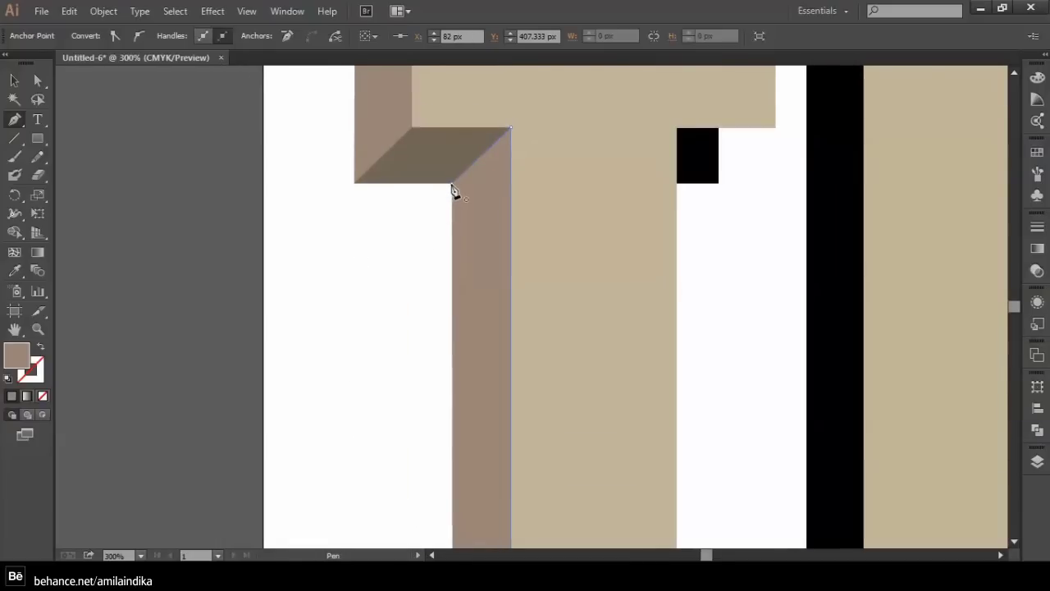
pyautogui.click(452, 191)
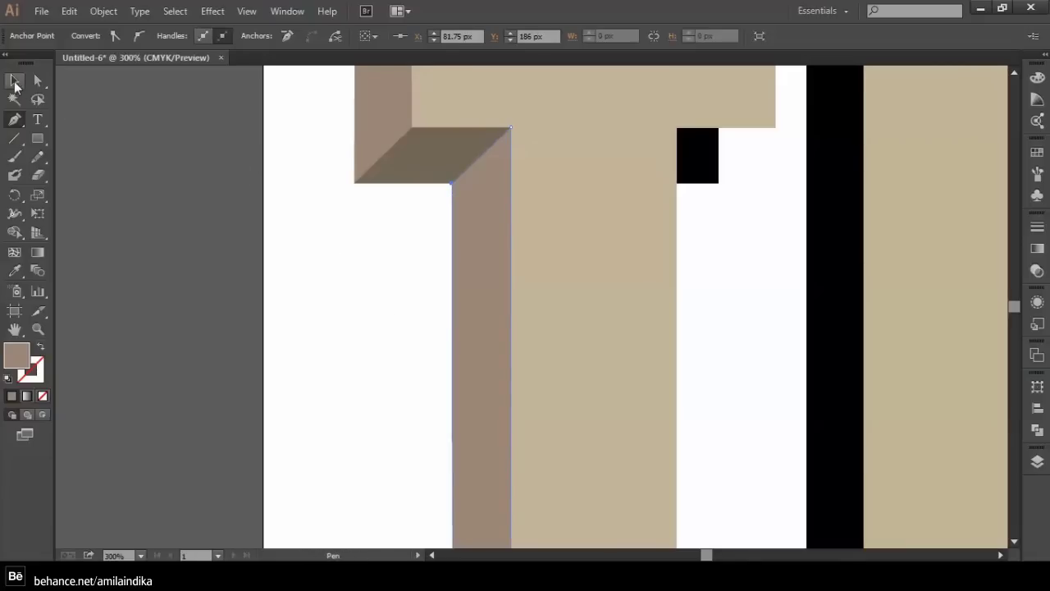
# Deselect the new face and zoom out to view the T and E
pyautogui.click(14, 79)
pyautogui.click(344, 346)
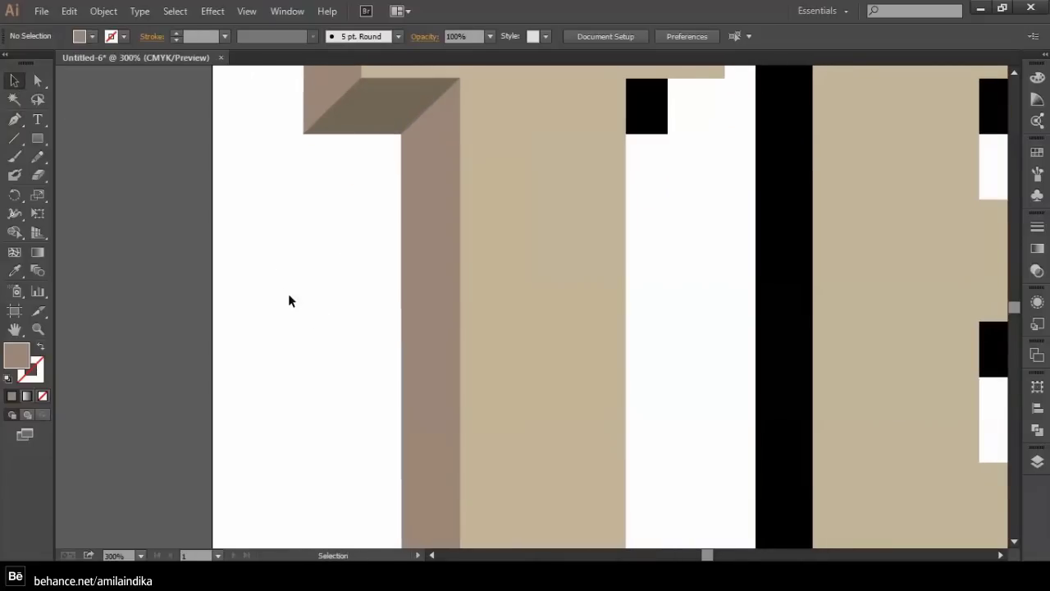
pyautogui.hotkey('ctrl', '-')
pyautogui.moveTo(349, 292)
pyautogui.mouseDown()
pyautogui.moveTo(352, 280)
pyautogui.moveTo(396, 334)
pyautogui.mouseUp()
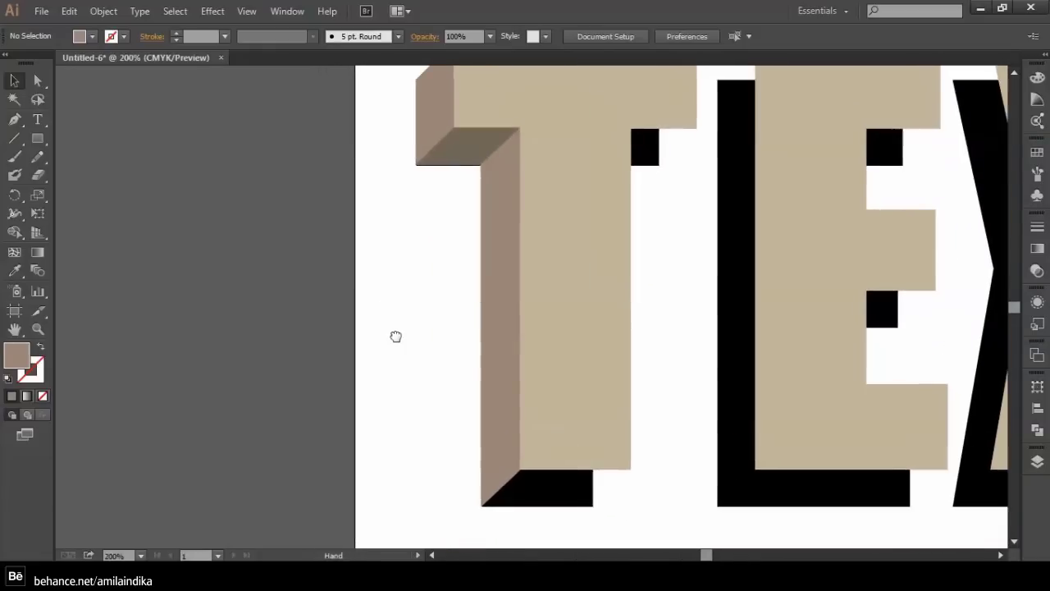
pyautogui.hotkey('ctrl', '-')
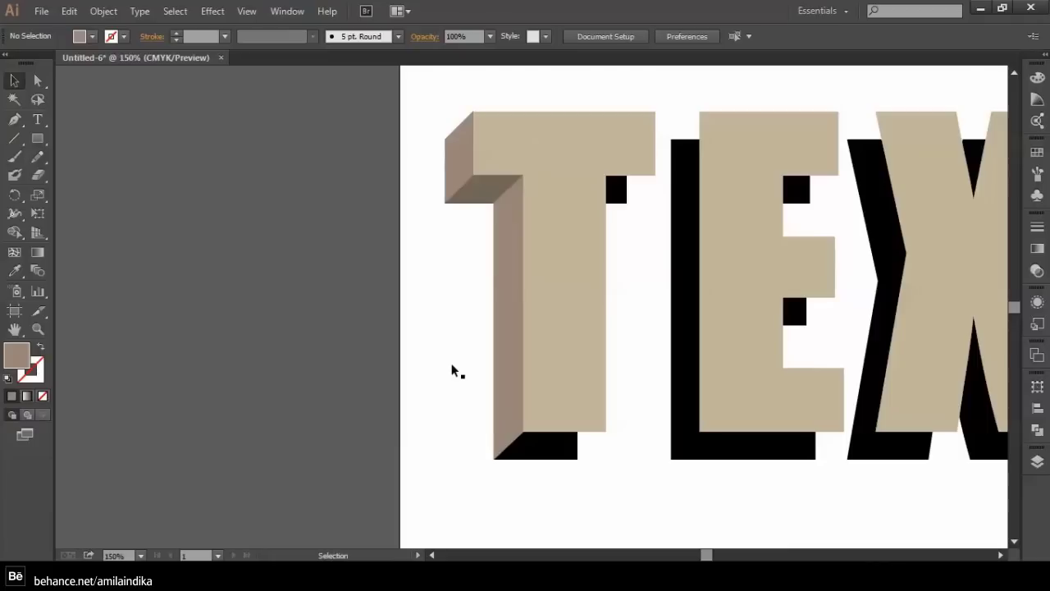
# Zoom in on the base of the T's stem and pick a darker brown-grey fill
pyautogui.moveTo(616, 476); pyautogui.dragTo(504, 480)
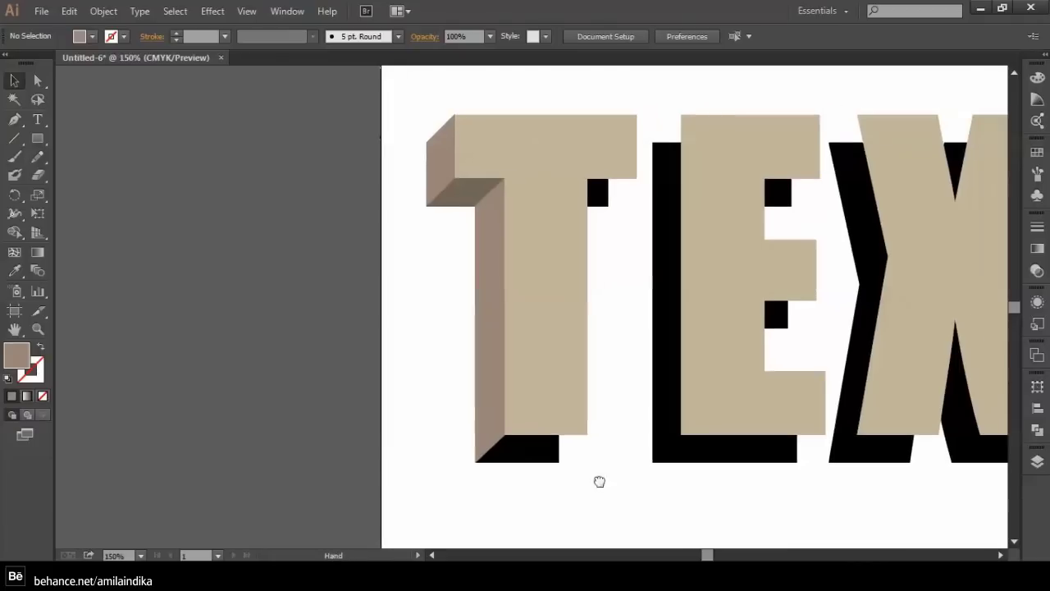
pyautogui.hotkey('ctrl', '+')
pyautogui.hotkey('ctrl', '+')
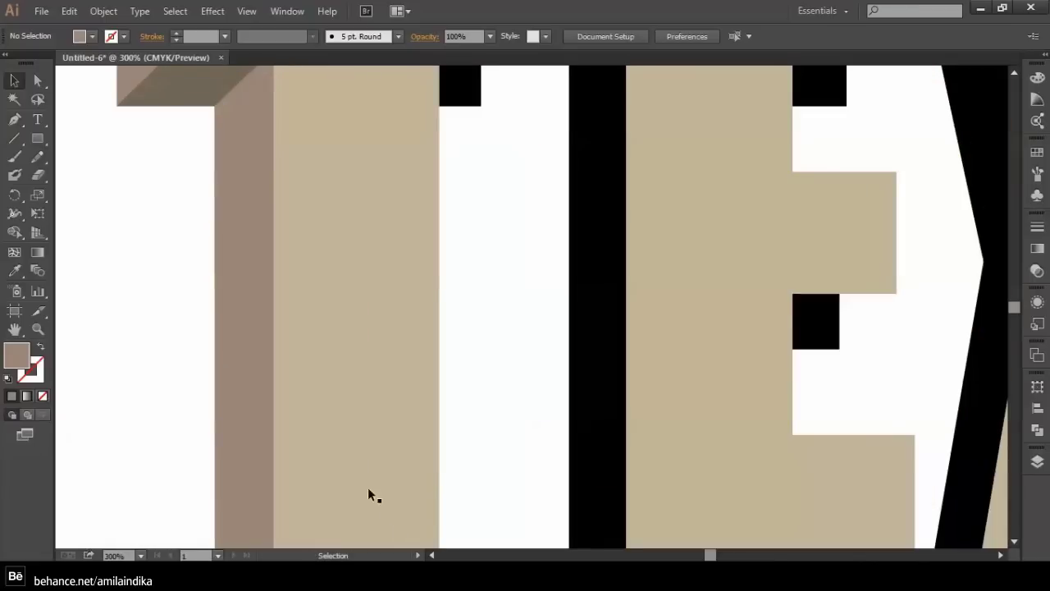
pyautogui.moveTo(368, 495); pyautogui.dragTo(459, 241)
pyautogui.scroll(-1, 108, 176)
pyautogui.click(14, 121)
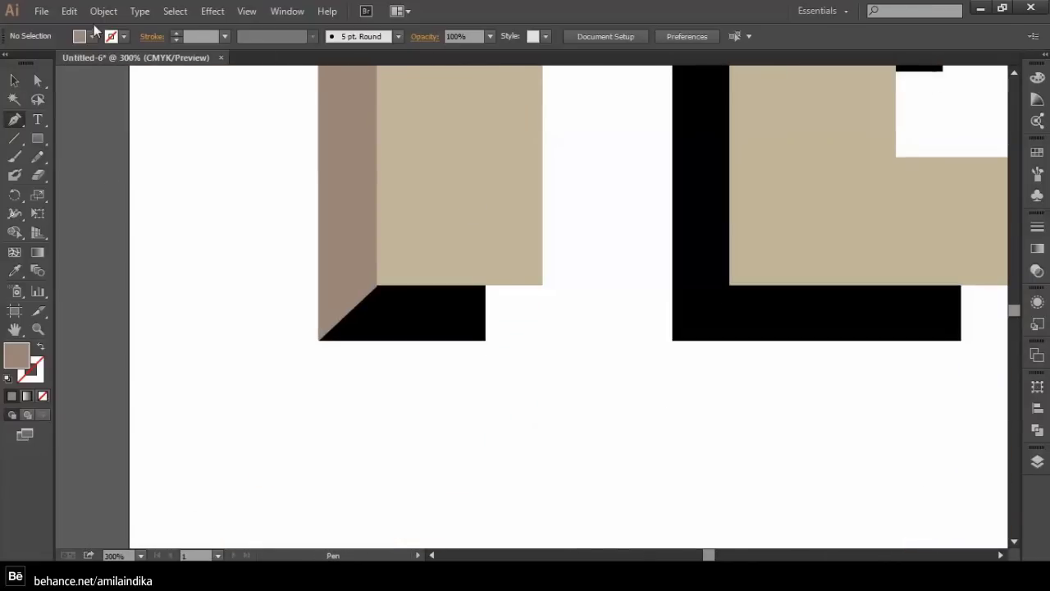
pyautogui.click(92, 36)
pyautogui.click(73, 84)
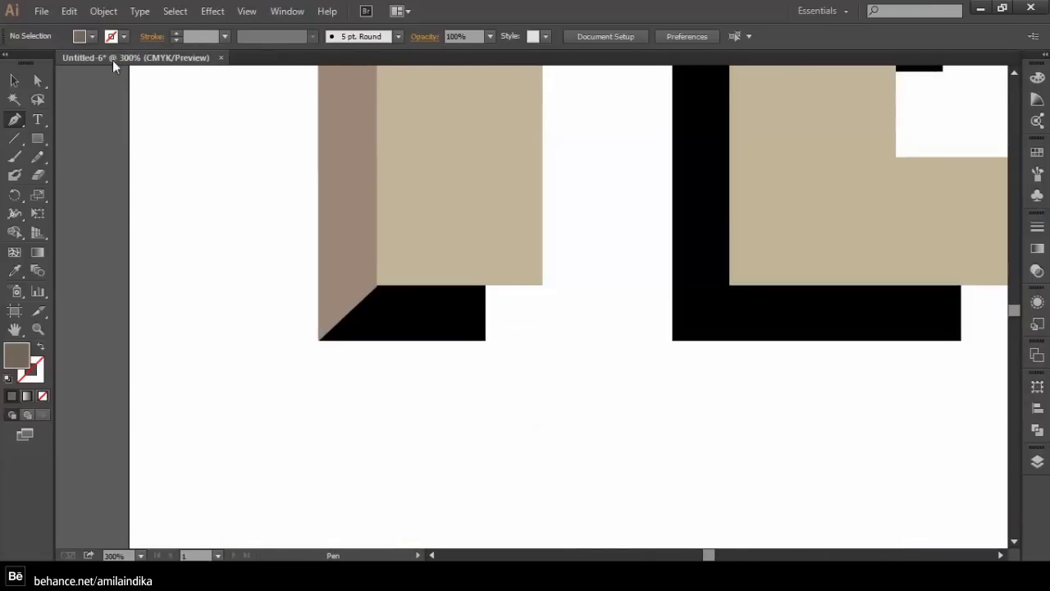
# Pen-draw a closed parallelogram bottom face under the T's stem
pyautogui.click(319, 339)
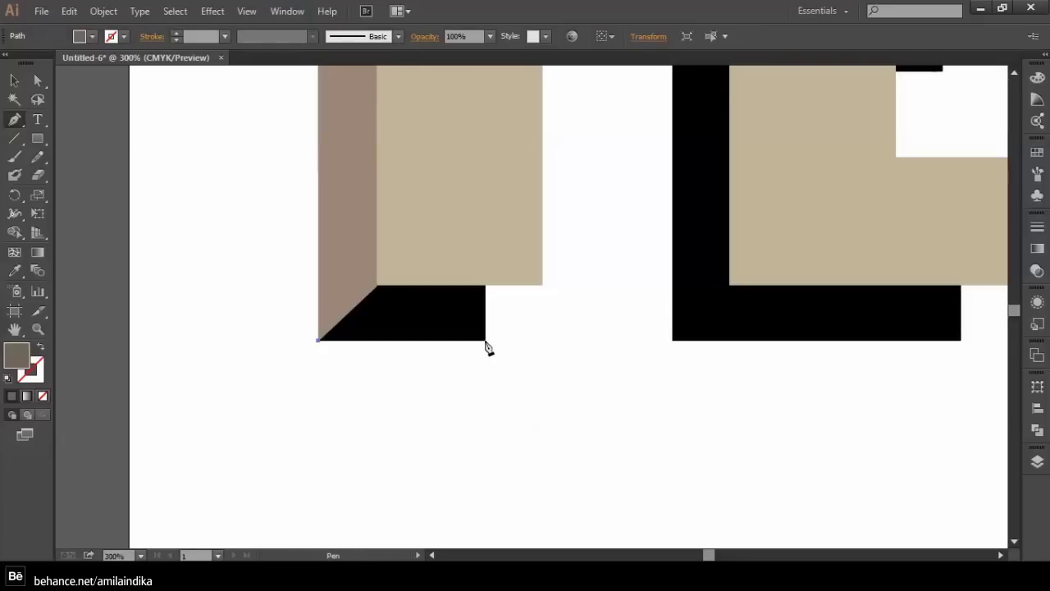
pyautogui.click(485, 340)
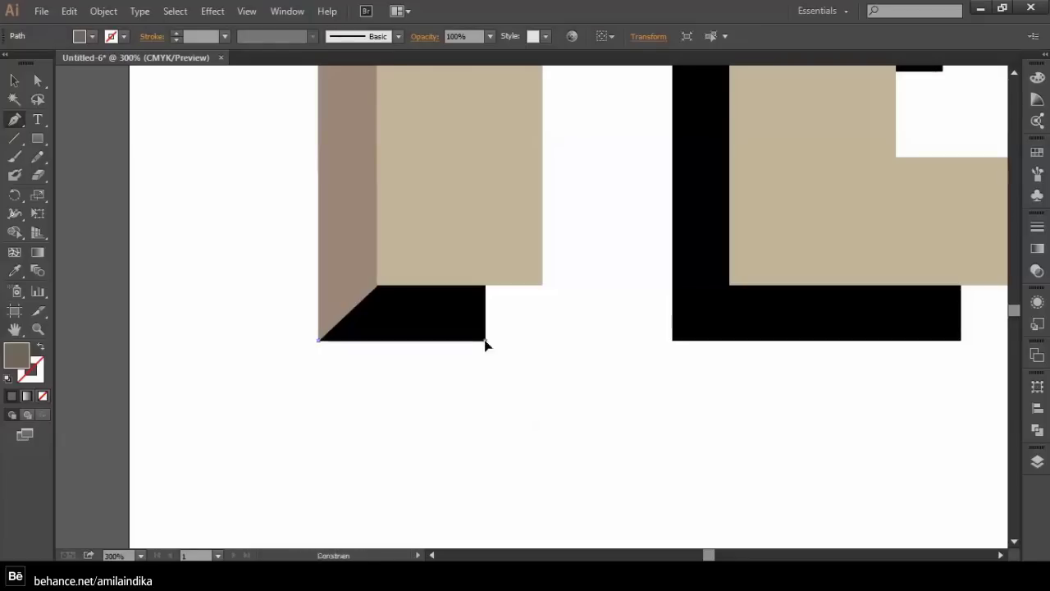
pyautogui.click(540, 285)
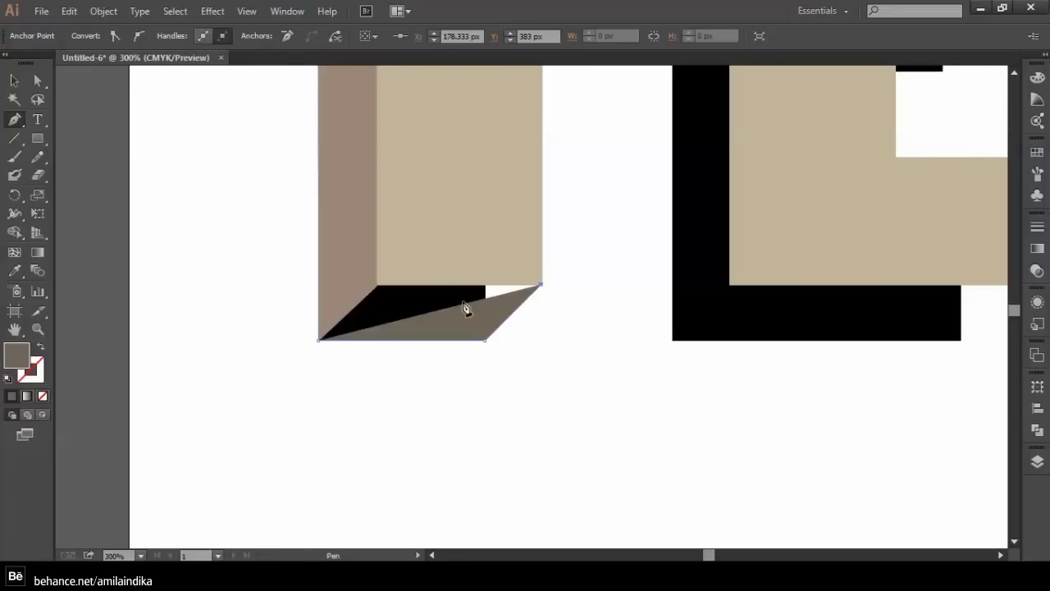
pyautogui.click(378, 287)
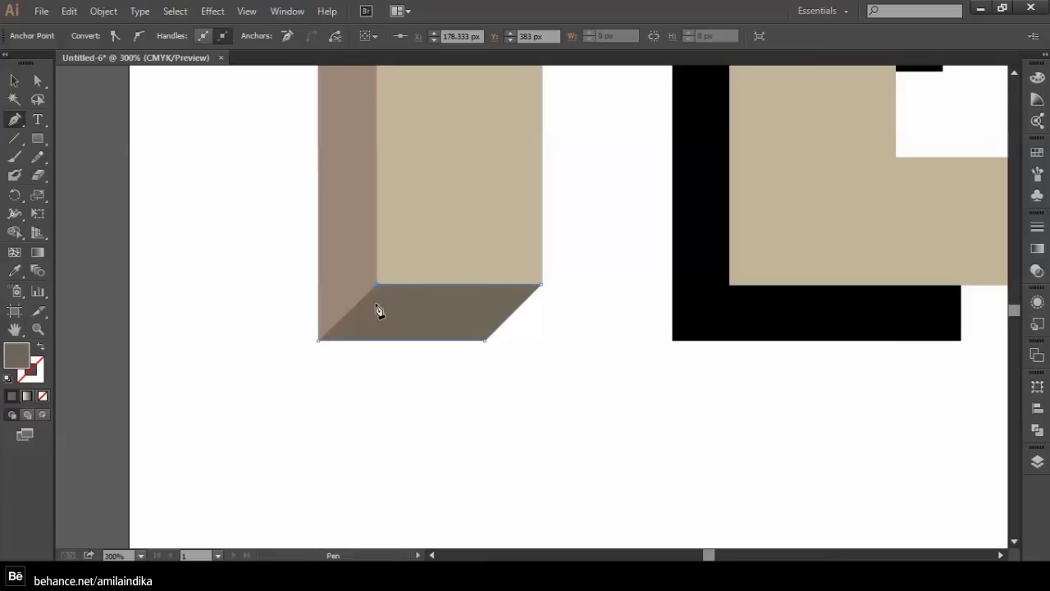
pyautogui.click(320, 346)
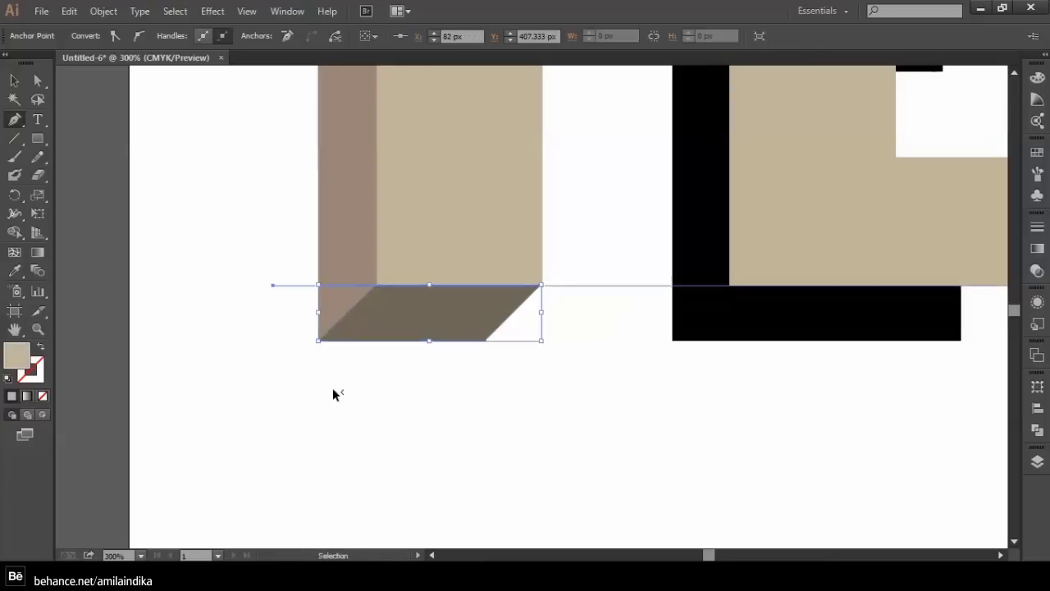
pyautogui.keyDown('ctrl'); pyautogui.click(332, 387); pyautogui.keyUp('ctrl')
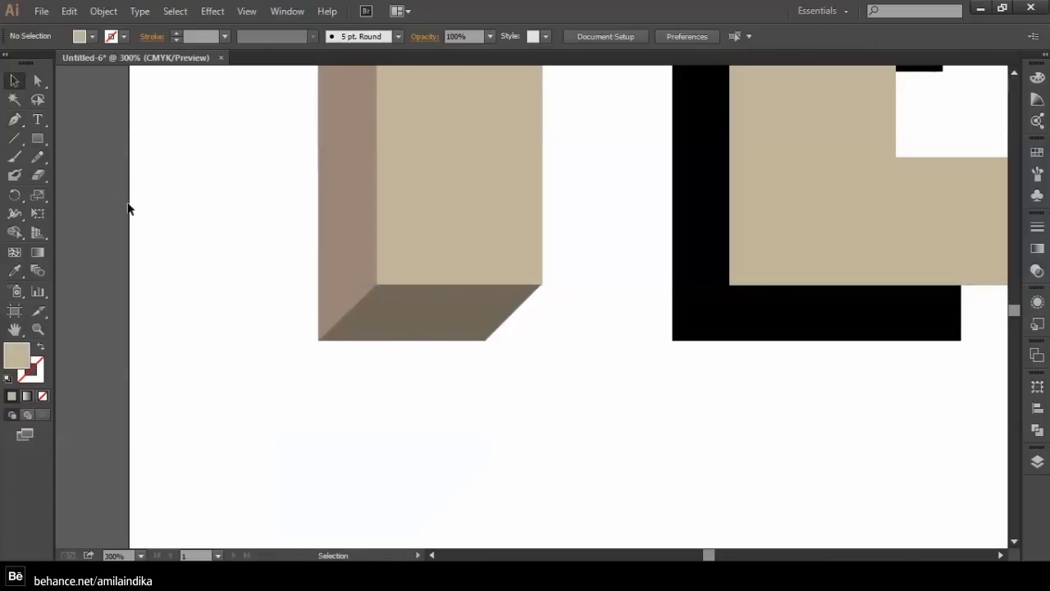
pyautogui.scroll(3, 87, 350)
pyautogui.hscroll(2, 129, 213)
pyautogui.scroll(-8, 140, 287)
# Set the Pen tool's fill to a darker grey-brown swatch
pyautogui.moveTo(141, 287); pyautogui.dragTo(206, 408)
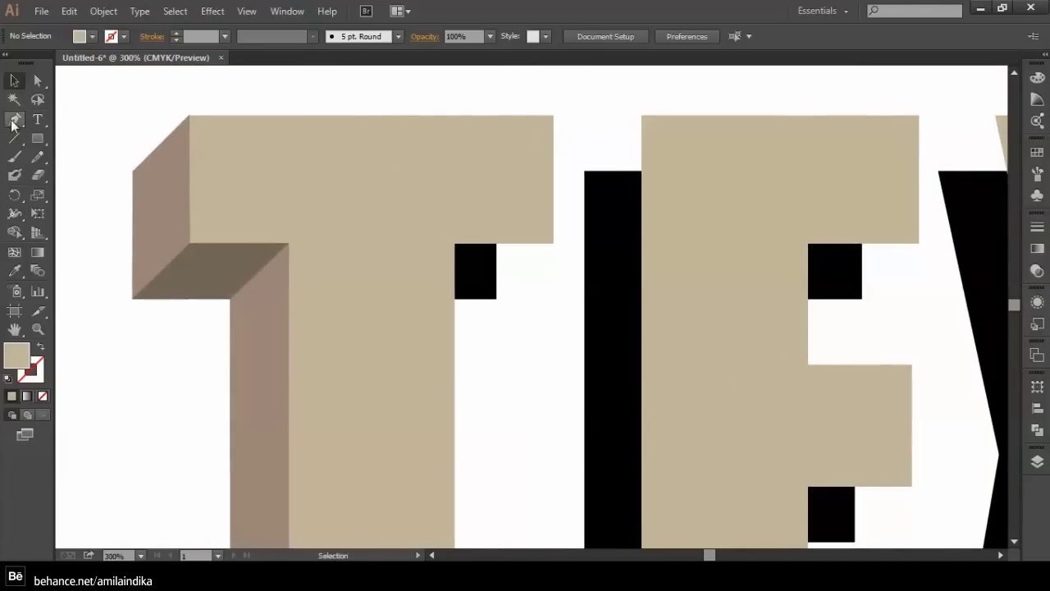
pyautogui.click(14, 120)
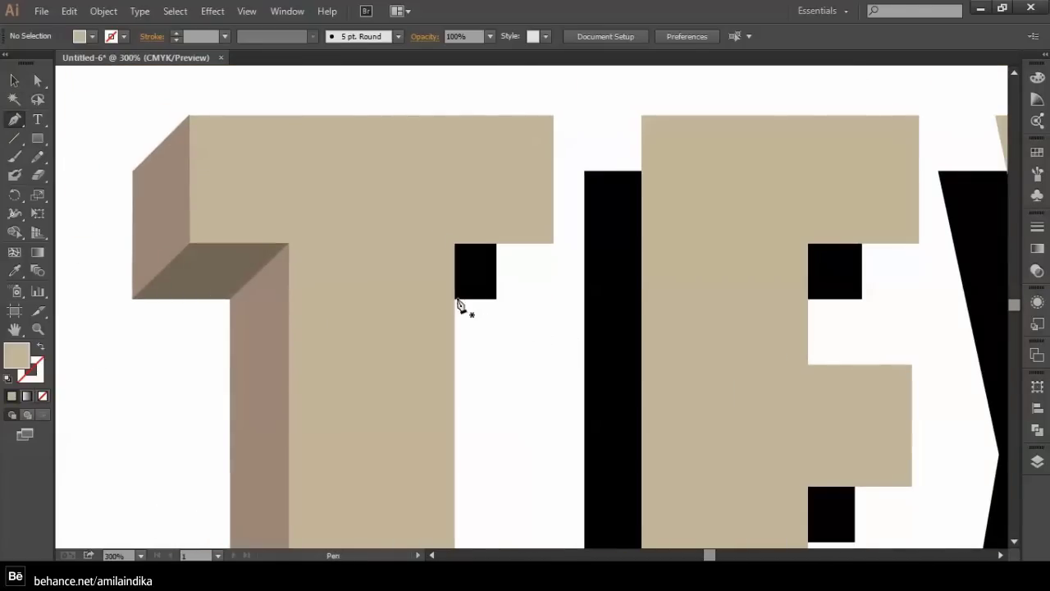
pyautogui.click(92, 36)
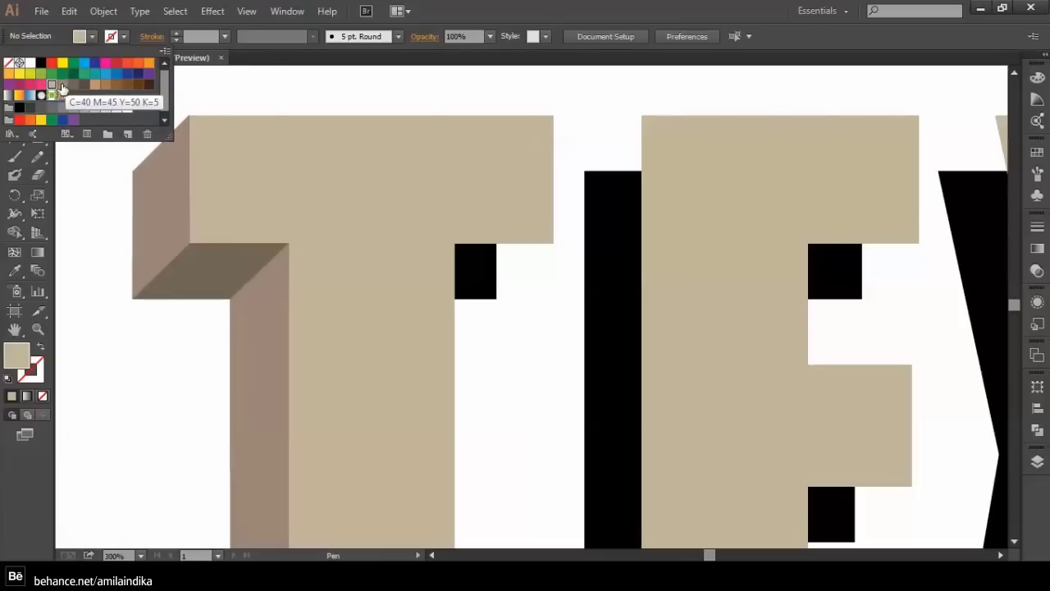
pyautogui.click(62, 86)
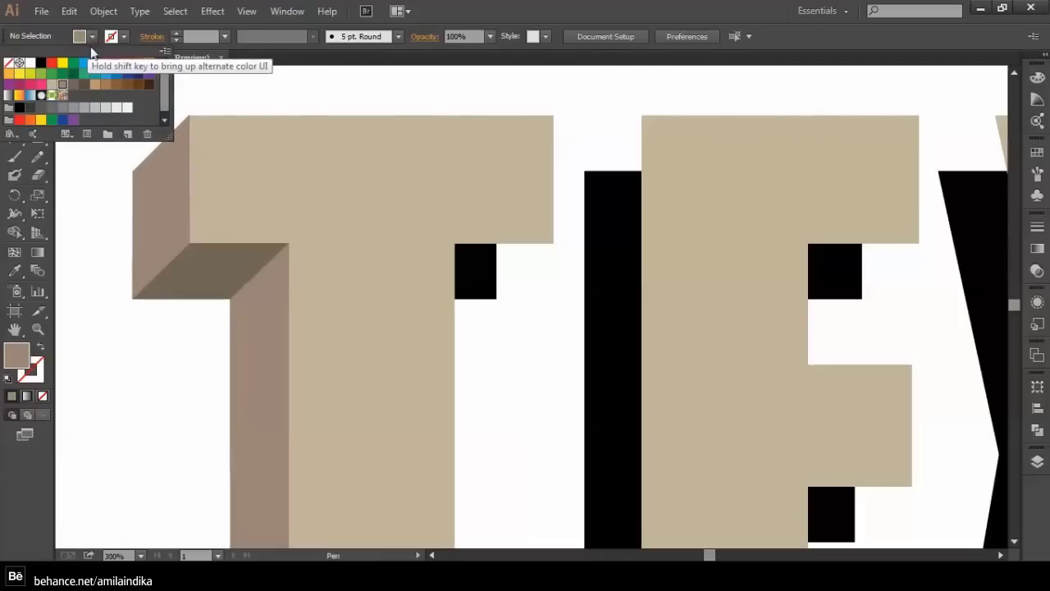
pyautogui.click(66, 95)
pyautogui.click(92, 51)
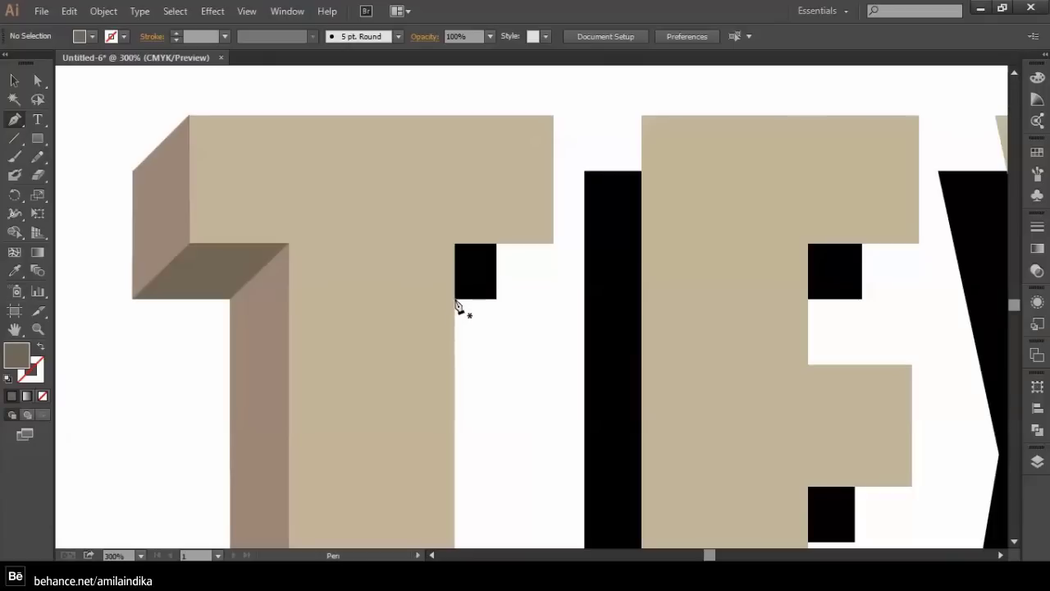
# Pen-draw the four-corner underside face beneath the T's right arm, then deselect it
pyautogui.click(457, 305)
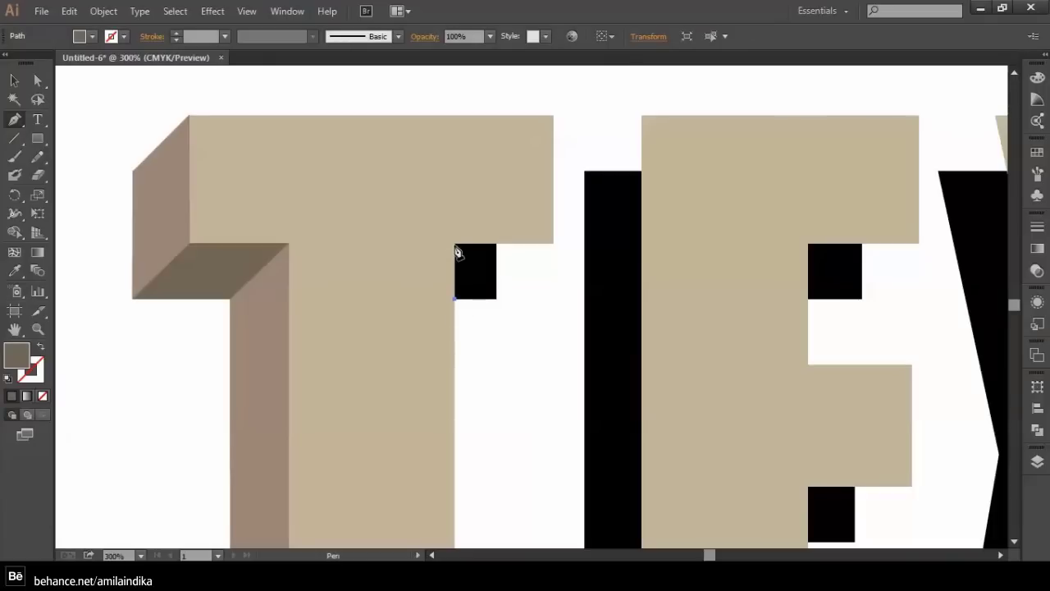
pyautogui.click(455, 245)
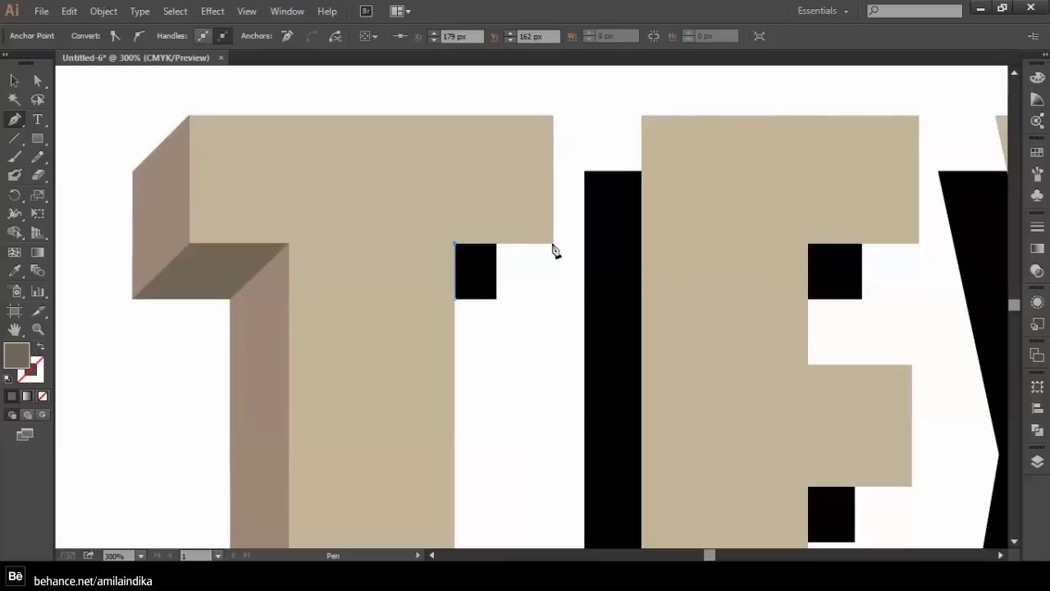
pyautogui.click(552, 243)
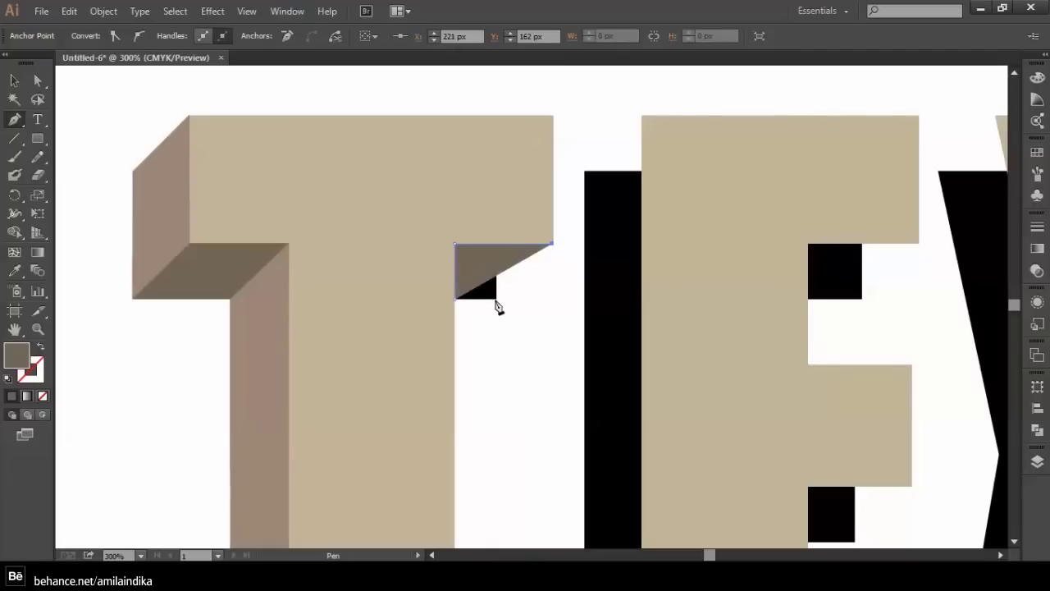
pyautogui.click(496, 298)
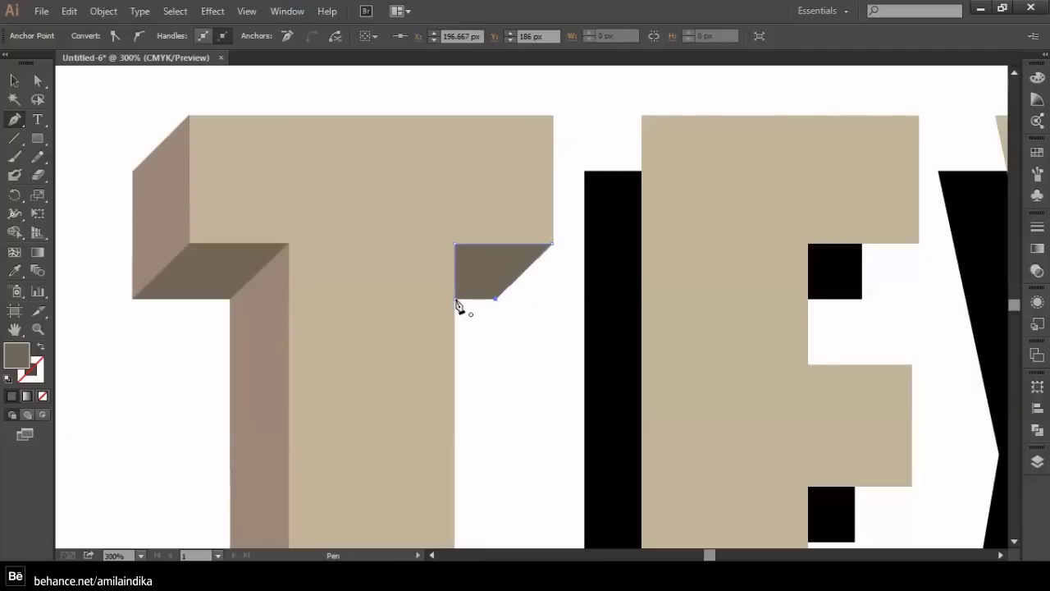
pyautogui.click(14, 80)
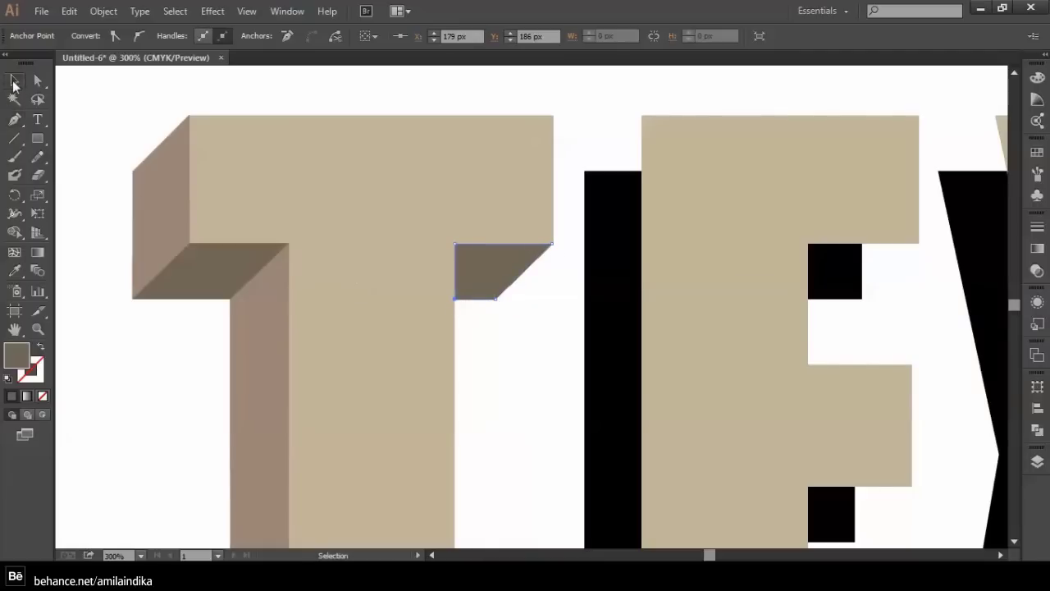
pyautogui.click(89, 311)
pyautogui.hotkey('ctrl', '-')
pyautogui.hotkey('ctrl', '-')
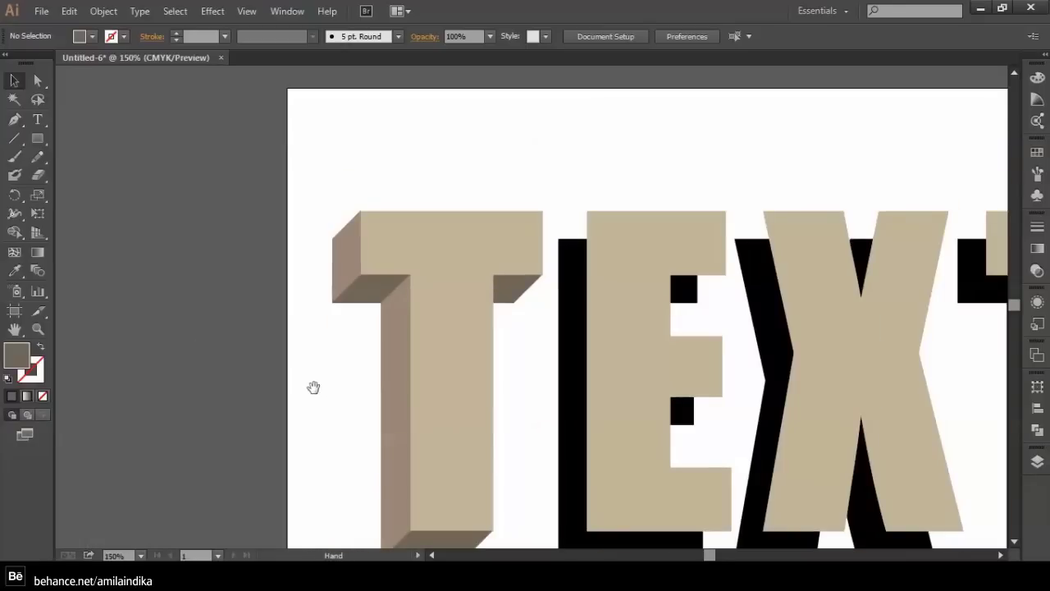
# Set the Pen tool's fill back to the lighter brownish-grey swatch
pyautogui.moveTo(312, 386)
pyautogui.mouseDown()
pyautogui.moveTo(351, 279)
pyautogui.moveTo(369, 306)
pyautogui.mouseUp()
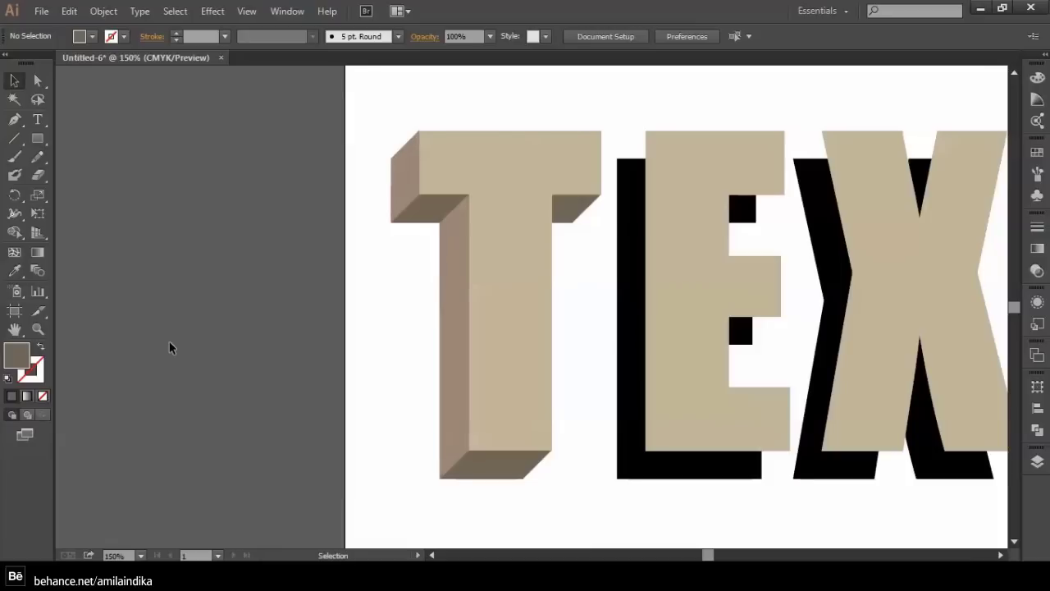
pyautogui.moveTo(603, 443); pyautogui.dragTo(525, 476)
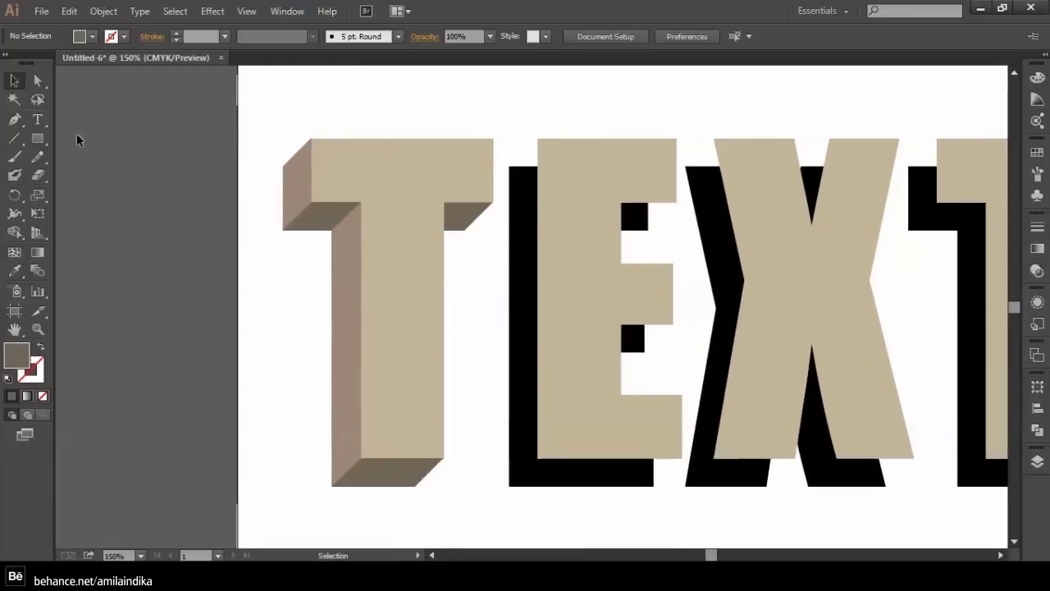
pyautogui.click(15, 119)
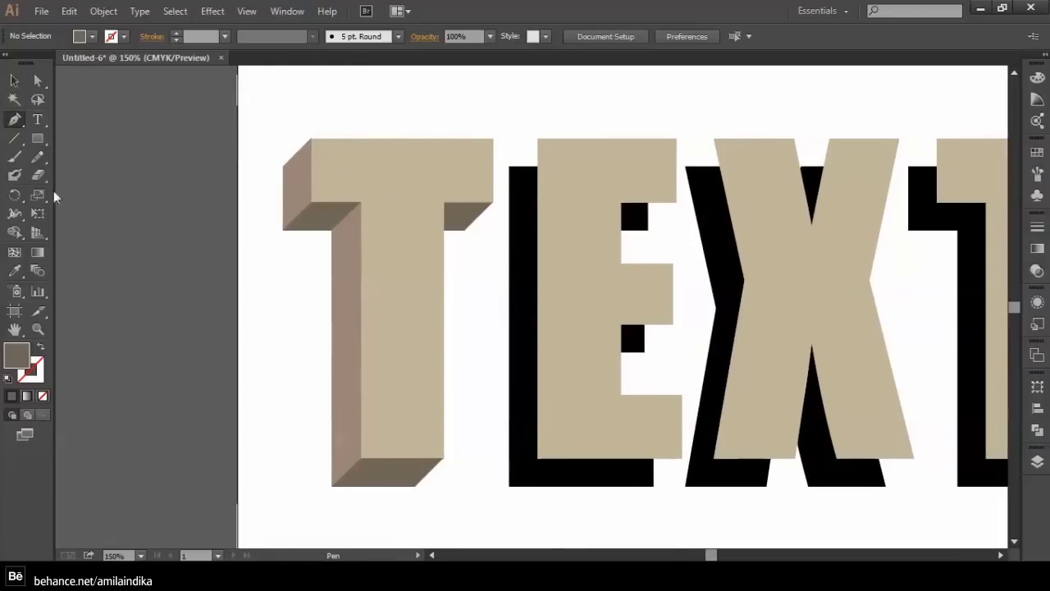
pyautogui.click(92, 37)
pyautogui.click(62, 87)
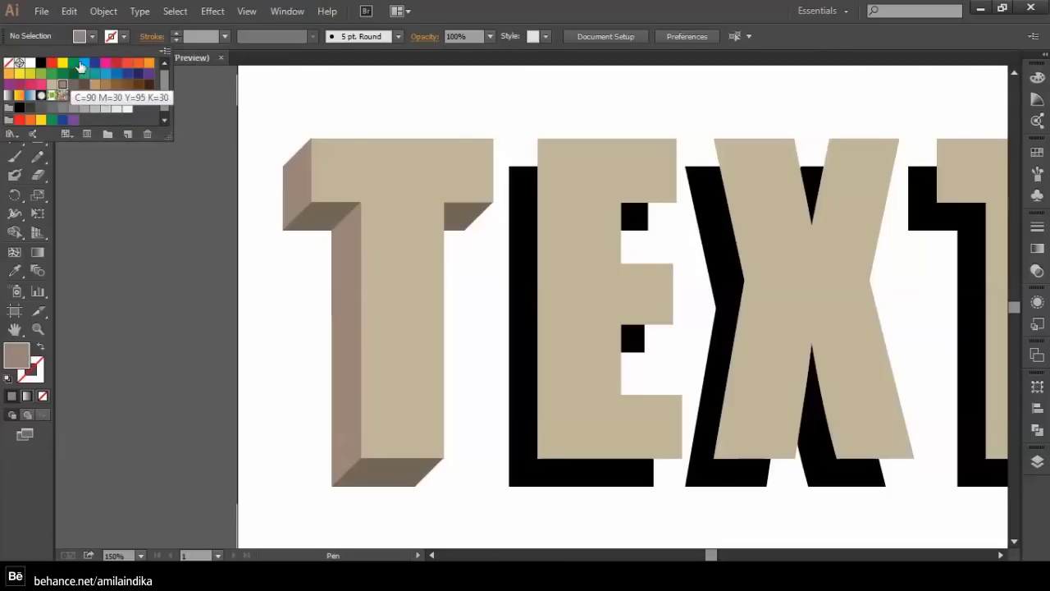
pyautogui.click(91, 38)
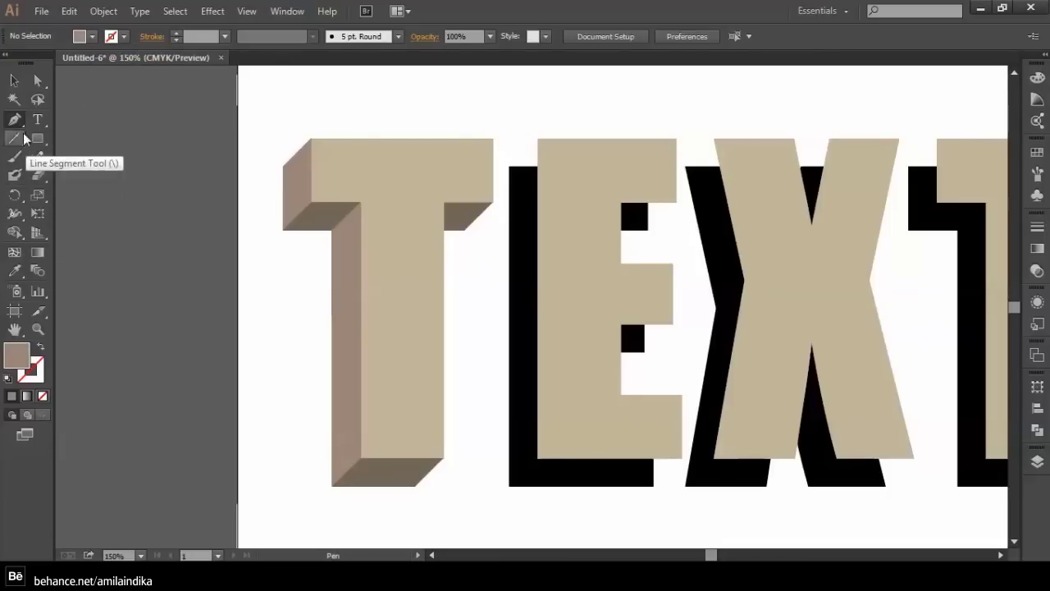
pyautogui.scroll(1, 301, 233)
# Pen-draw a closed strip from the shadow bar's corners to the E's top-left and bottom-left corners
pyautogui.scroll(1, 300, 235)
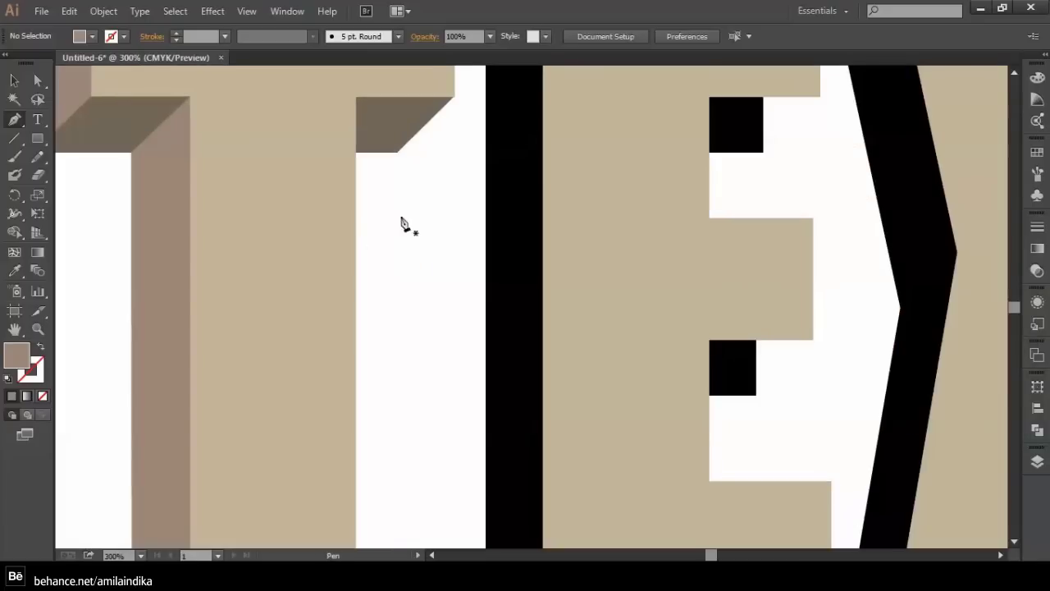
pyautogui.moveTo(403, 222); pyautogui.dragTo(435, 340)
pyautogui.moveTo(432, 290); pyautogui.dragTo(383, 336)
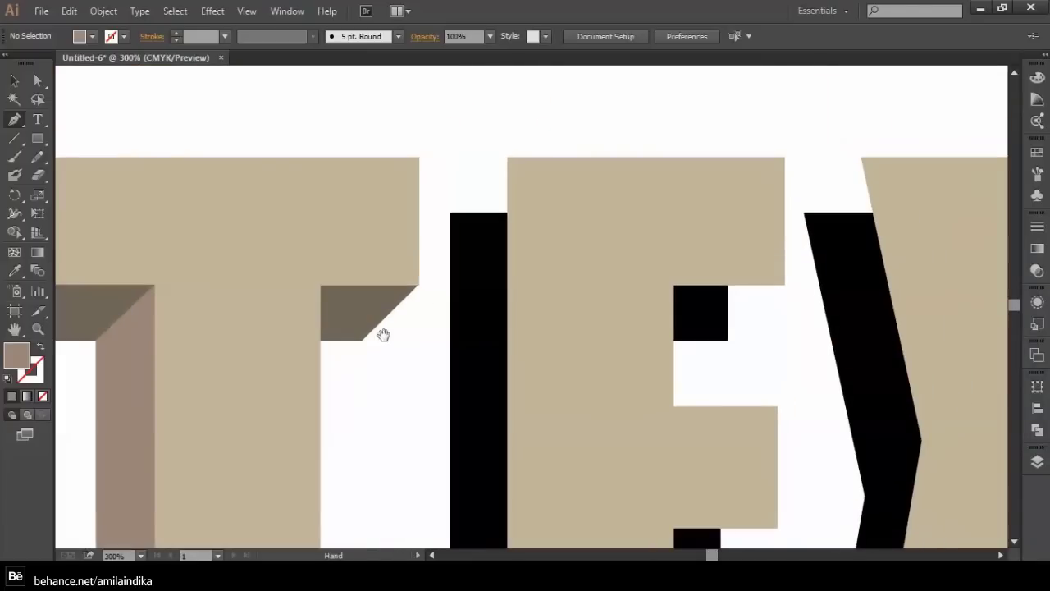
pyautogui.click(450, 213)
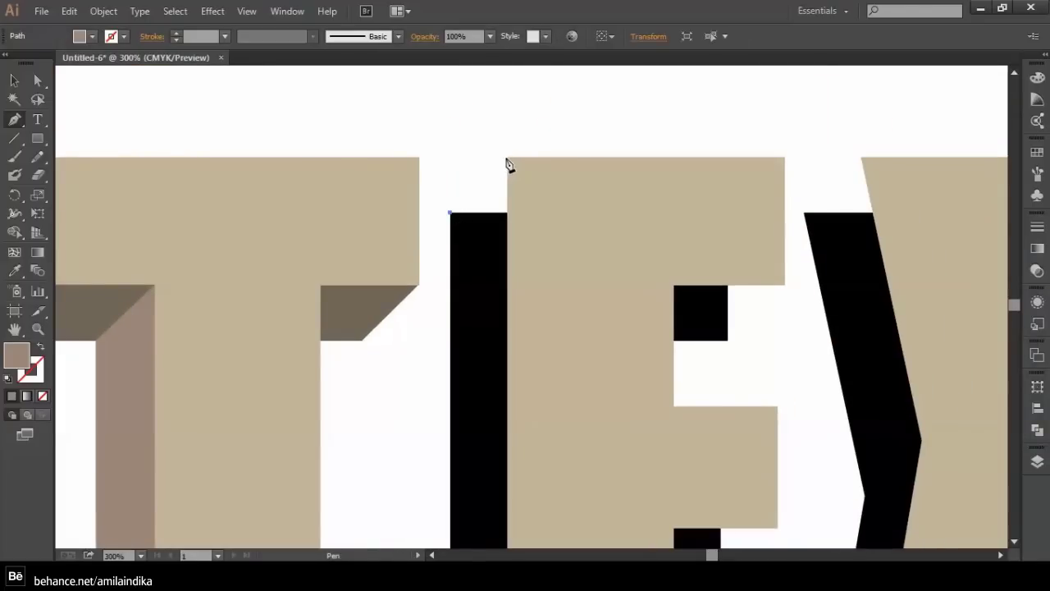
pyautogui.click(508, 158)
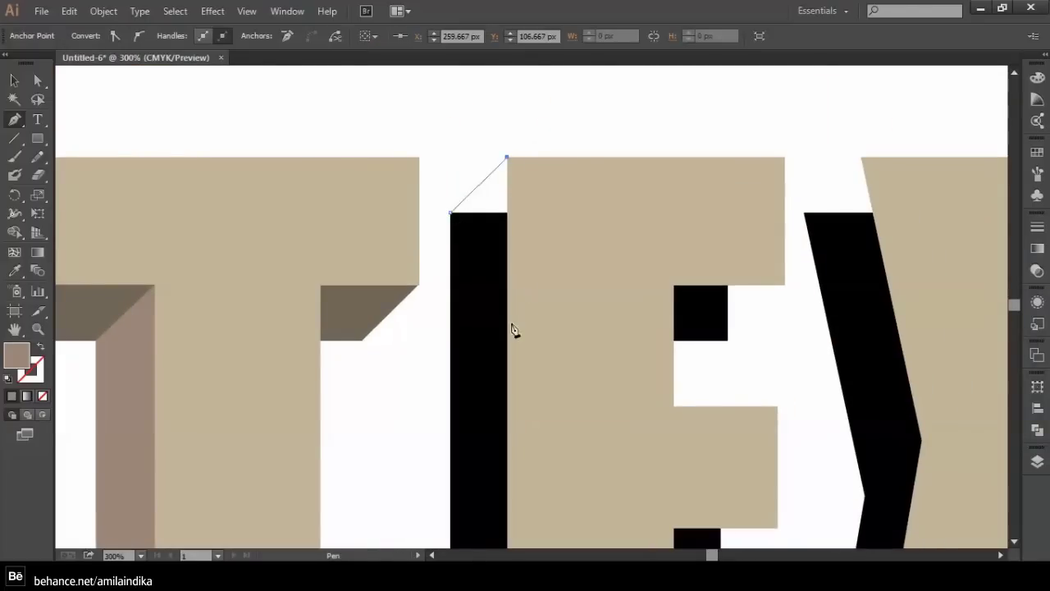
pyautogui.moveTo(514, 325)
pyautogui.mouseDown()
pyautogui.moveTo(513, 169)
pyautogui.moveTo(542, 195)
pyautogui.mouseUp()
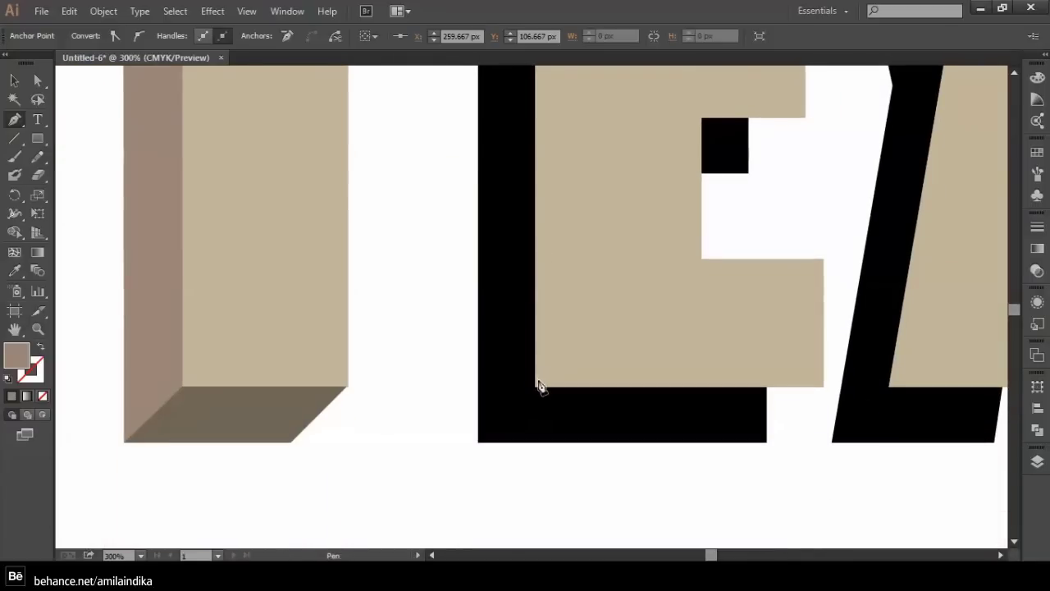
pyautogui.click(534, 387)
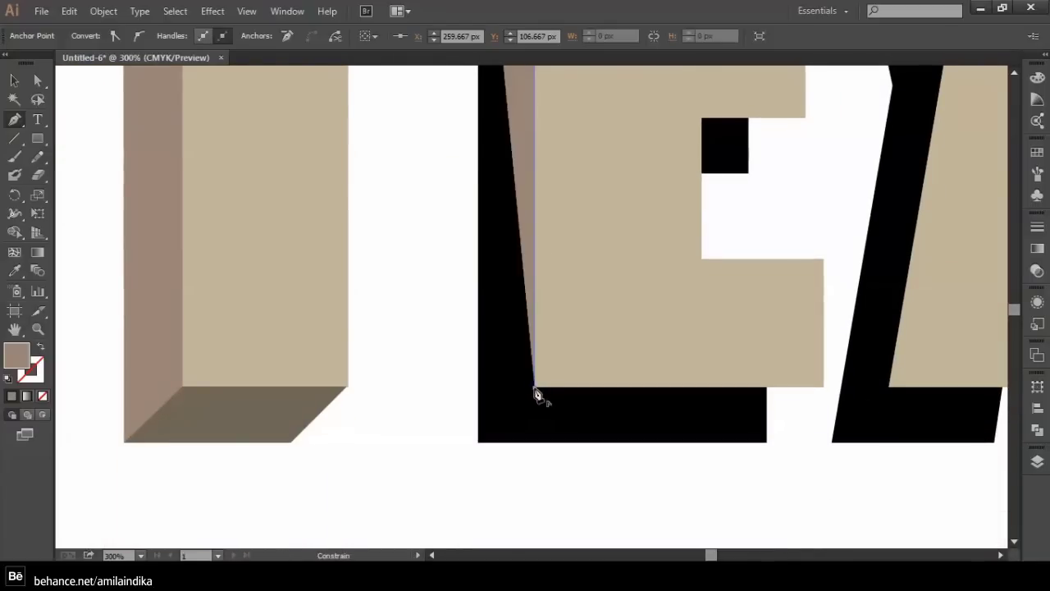
pyautogui.click(479, 445)
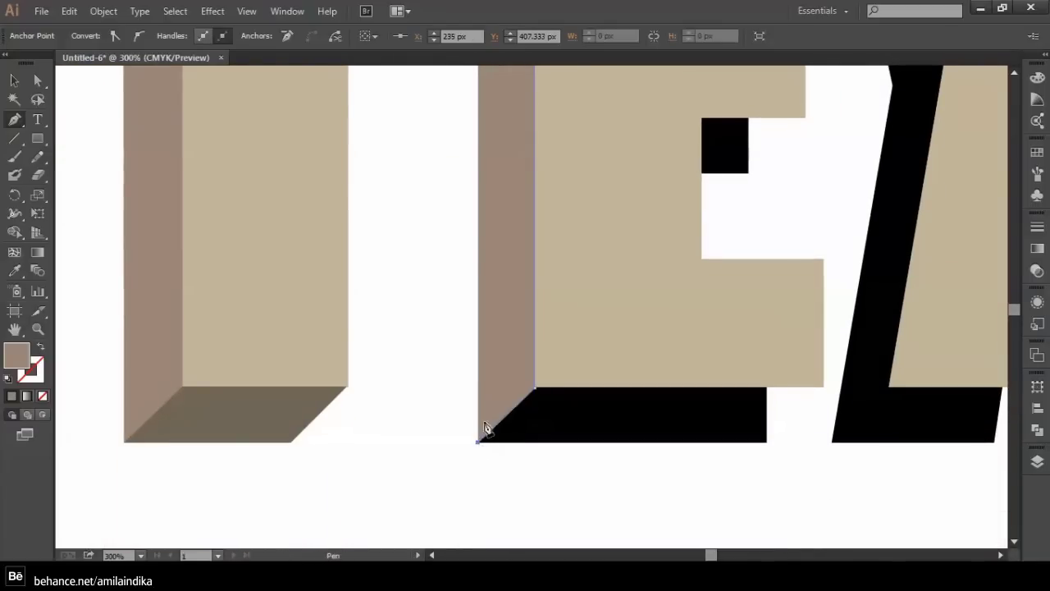
pyautogui.scroll(2, 480, 410)
pyautogui.scroll(5, 476, 387)
pyautogui.scroll(2, 488, 329)
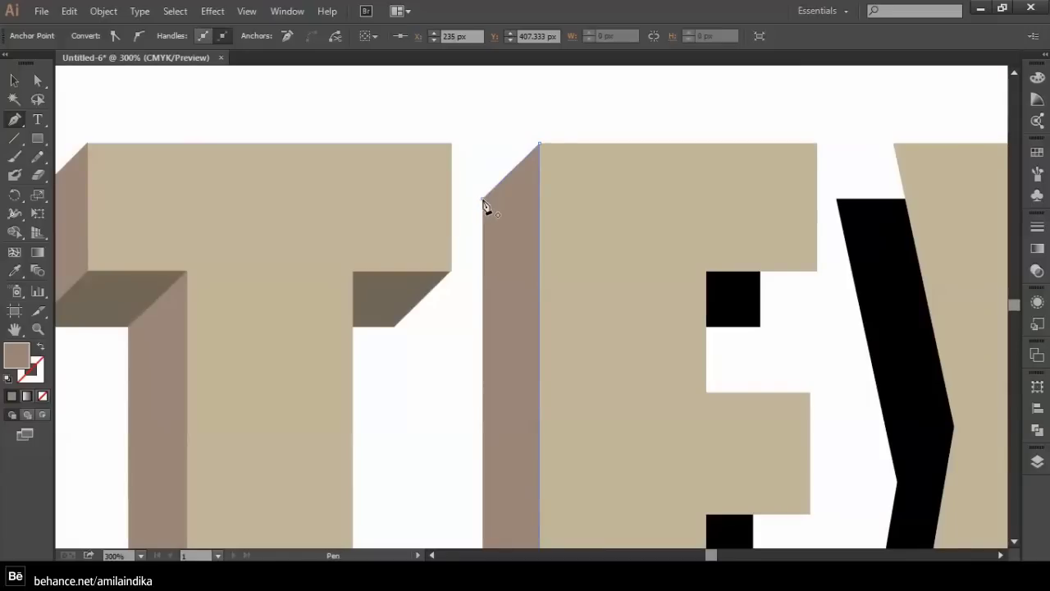
pyautogui.click(485, 203)
pyautogui.press('ctrl')
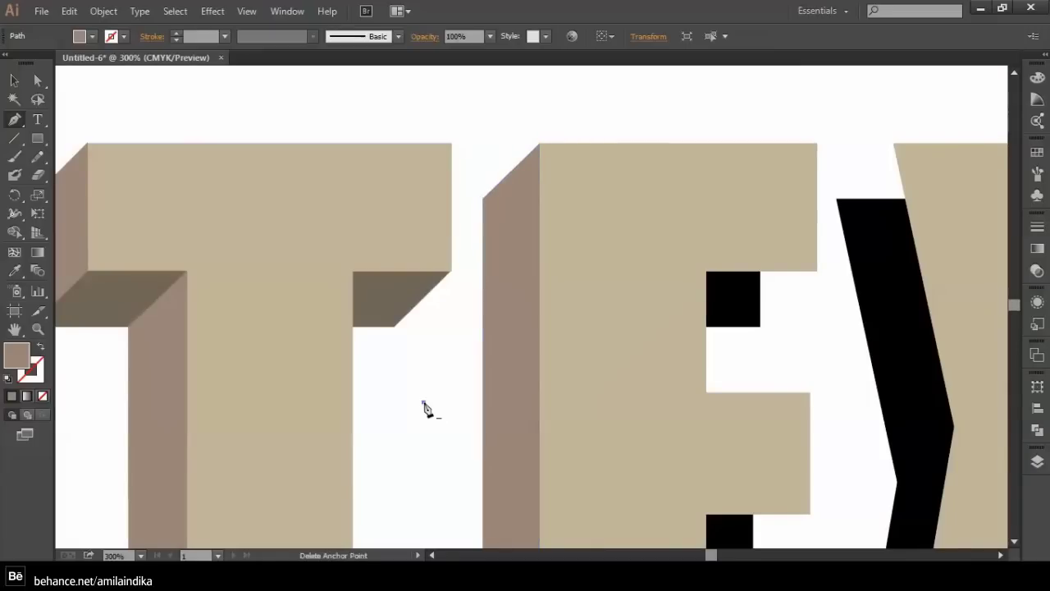
pyautogui.click(15, 78)
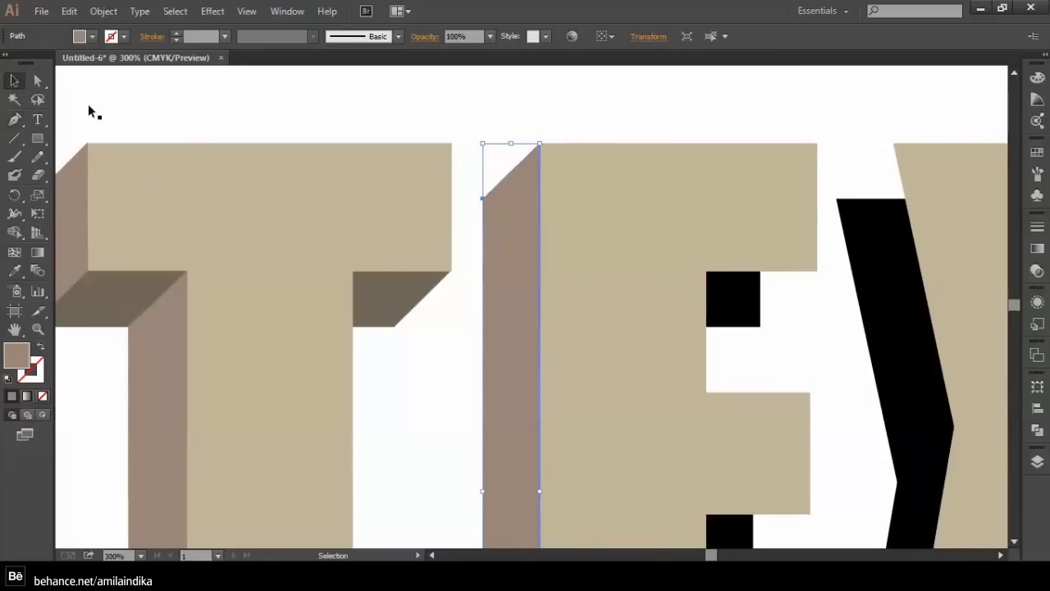
pyautogui.click(433, 321)
pyautogui.moveTo(433, 321); pyautogui.dragTo(433, 173)
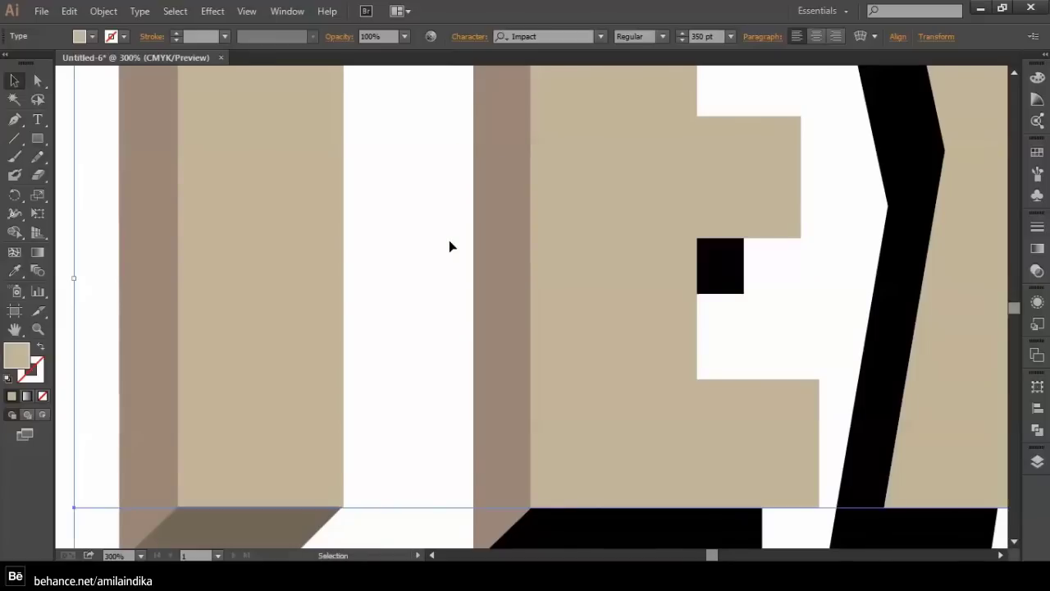
pyautogui.hotkey('ctrl', '-')
pyautogui.hotkey('ctrl', '-')
pyautogui.moveTo(549, 417)
pyautogui.mouseDown()
pyautogui.moveTo(512, 361)
pyautogui.moveTo(434, 425)
pyautogui.mouseUp()
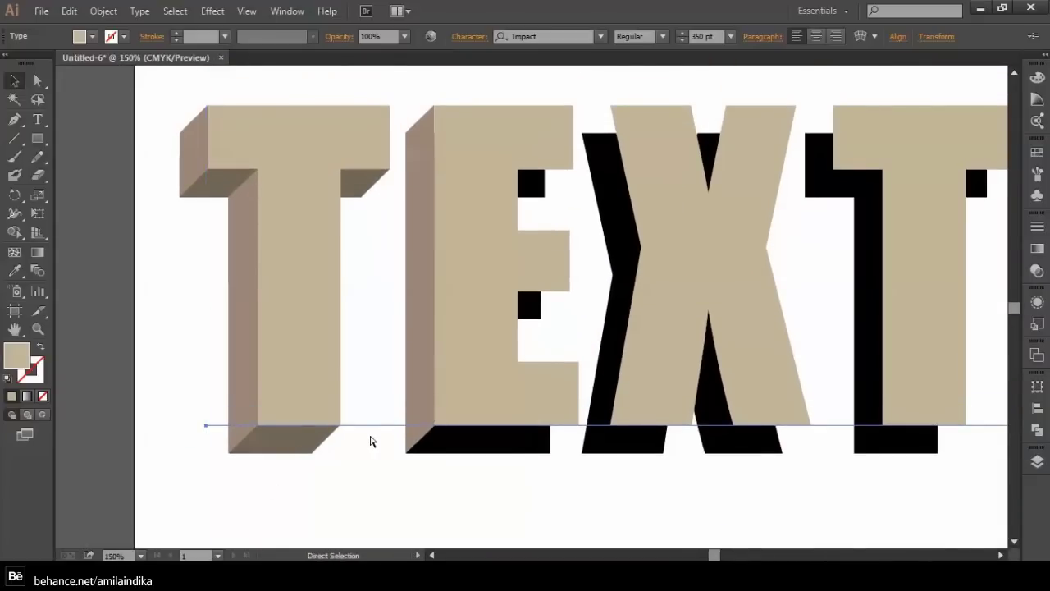
pyautogui.hotkey('ctrl', '+')
pyautogui.moveTo(293, 410); pyautogui.dragTo(417, 427)
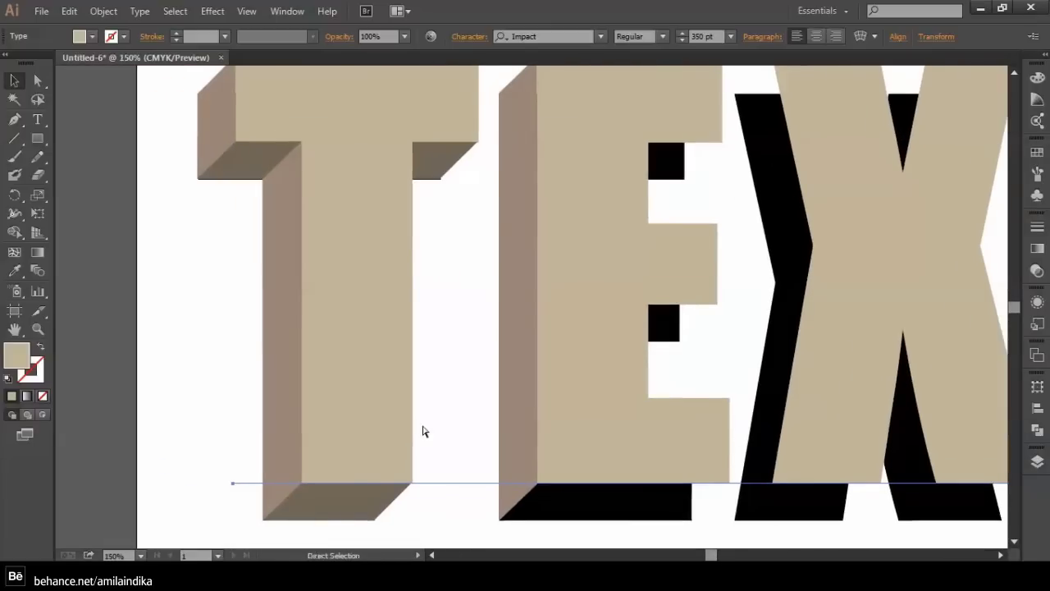
pyautogui.hotkey('ctrl', '-')
pyautogui.moveTo(511, 392); pyautogui.dragTo(626, 281)
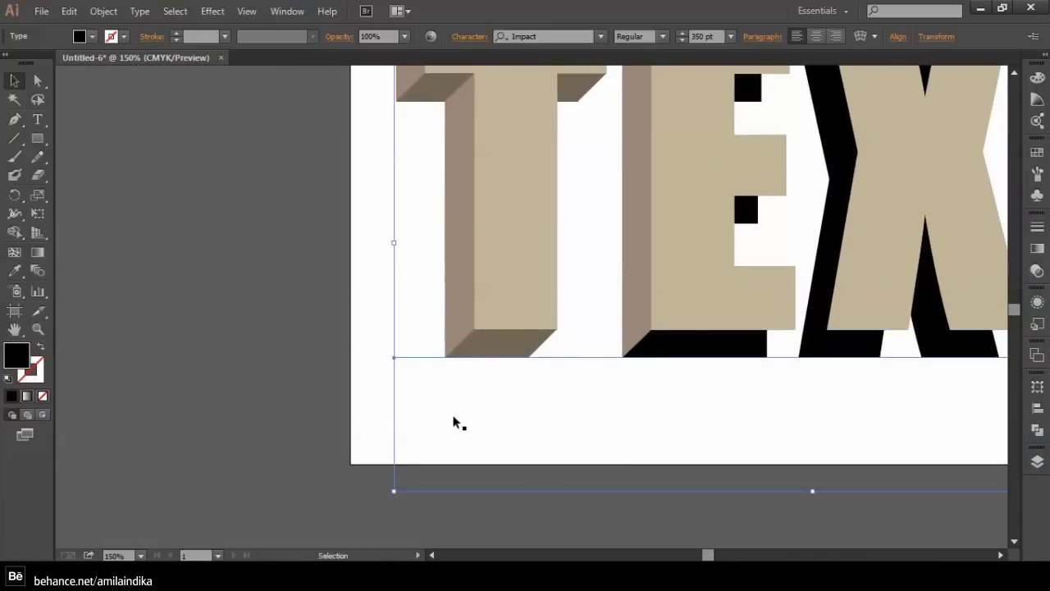
pyautogui.click(347, 288)
pyautogui.moveTo(347, 288)
pyautogui.mouseDown()
pyautogui.moveTo(308, 433)
pyautogui.moveTo(272, 417)
pyautogui.mouseUp()
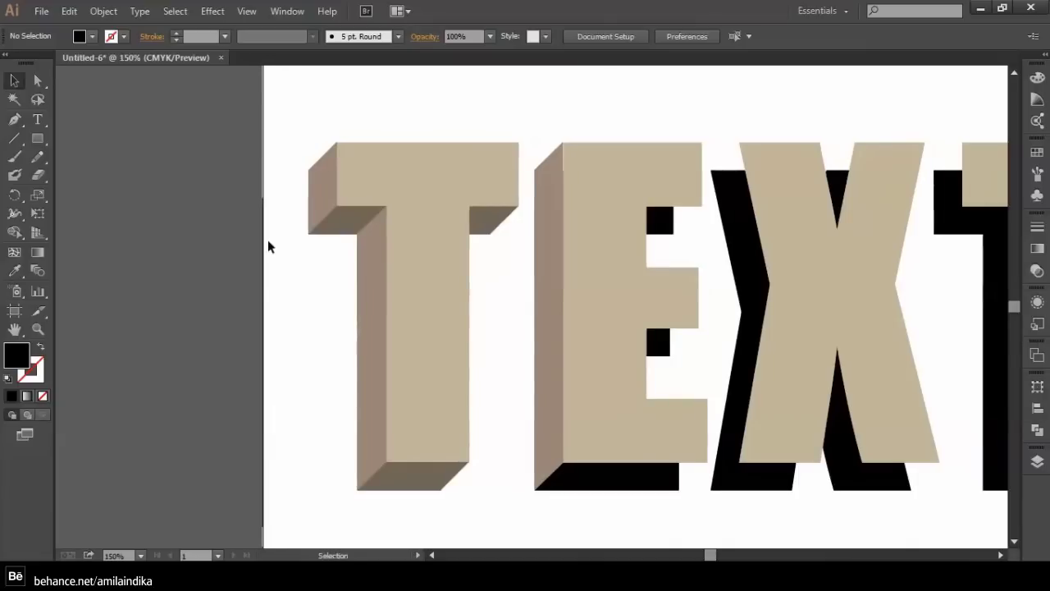
# Cover the E's bottom shadow with a dark brown four-corner face
pyautogui.click(93, 37)
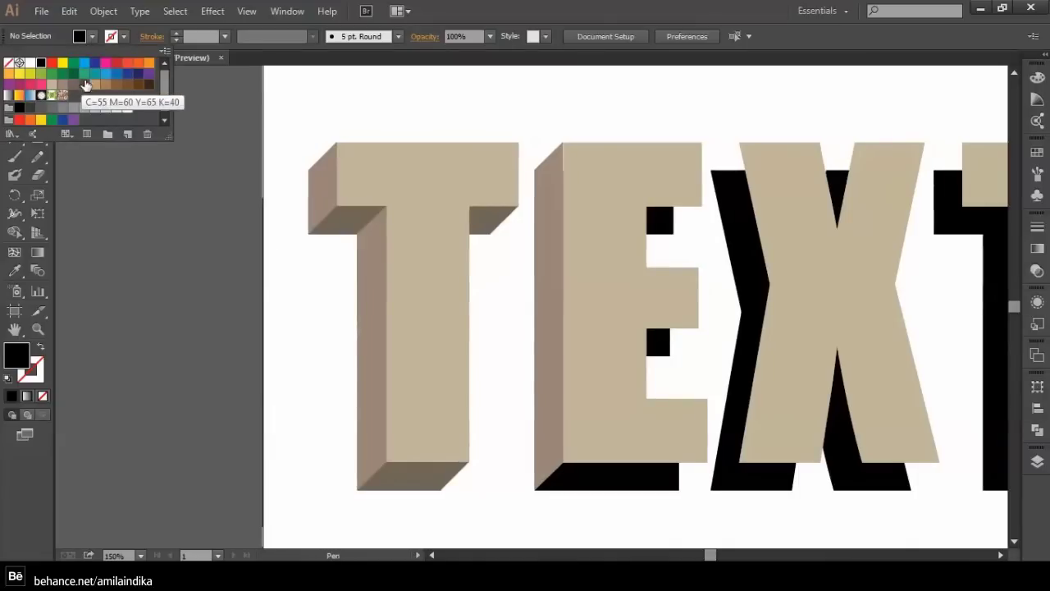
pyautogui.click(87, 85)
pyautogui.moveTo(601, 409); pyautogui.dragTo(457, 232)
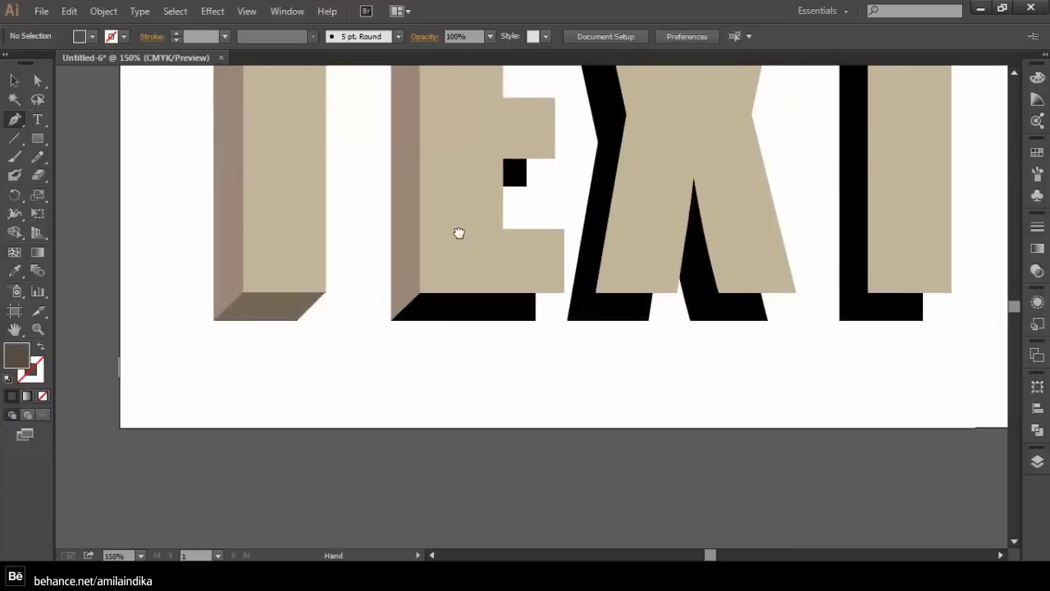
pyautogui.hotkey('ctrl', '=')
pyautogui.hotkey('ctrl', '=')
pyautogui.hotkey('ctrl', '=')
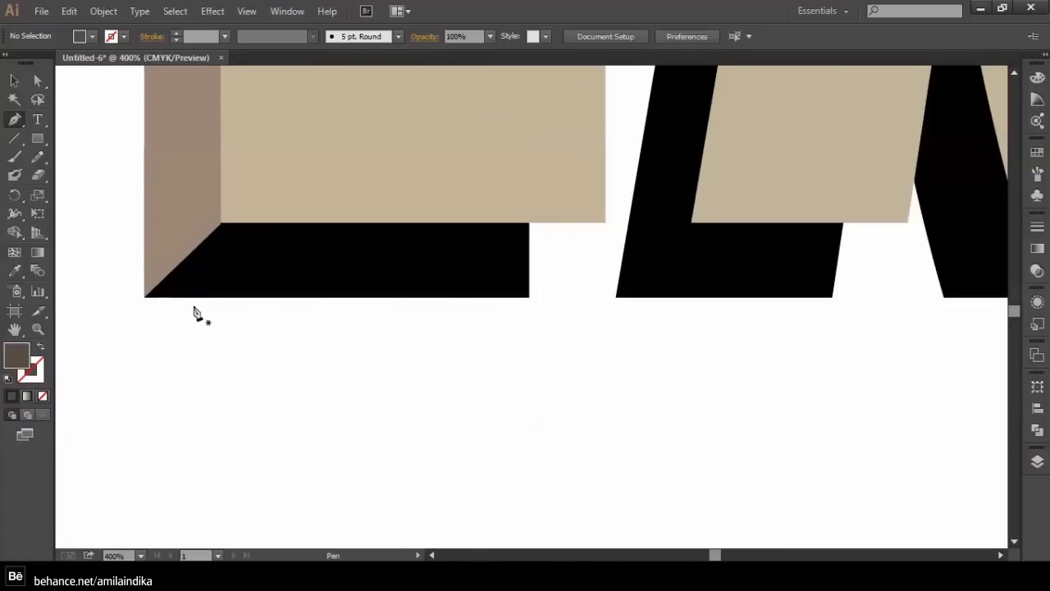
pyautogui.click(144, 297)
pyautogui.click(529, 297)
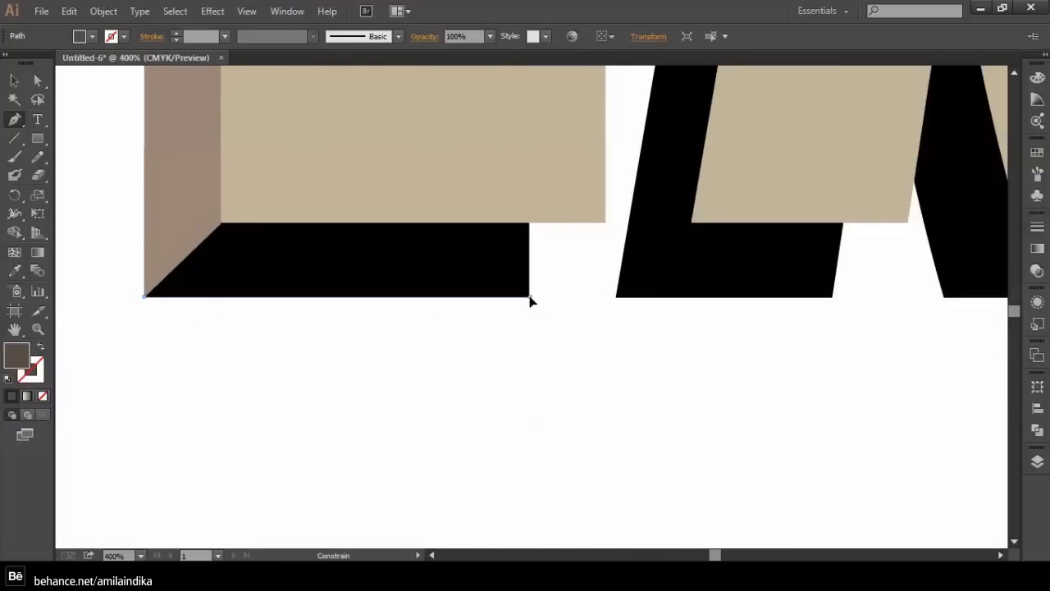
pyautogui.click(605, 223)
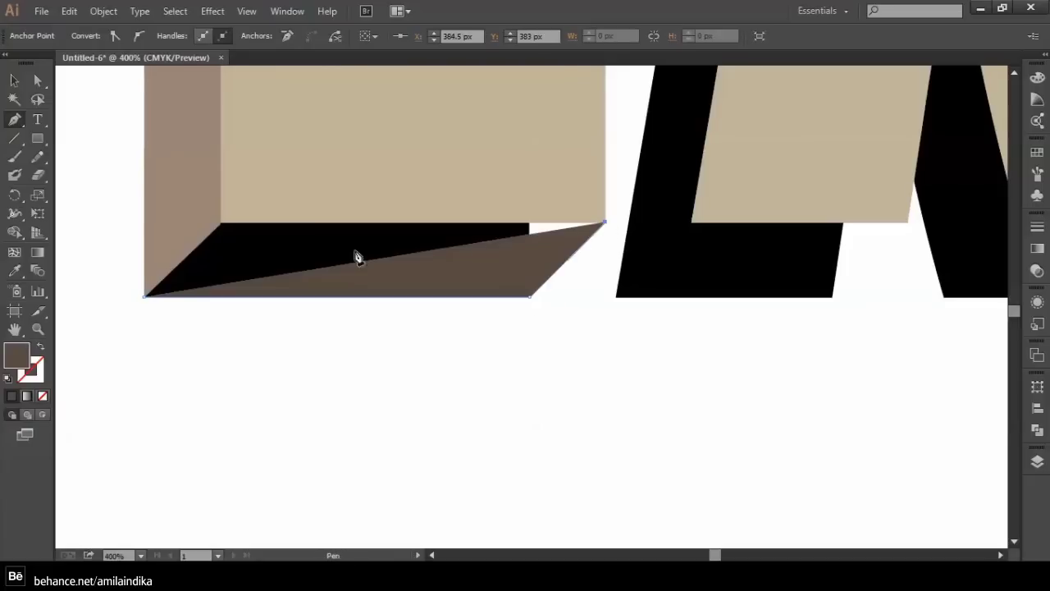
pyautogui.click(220, 223)
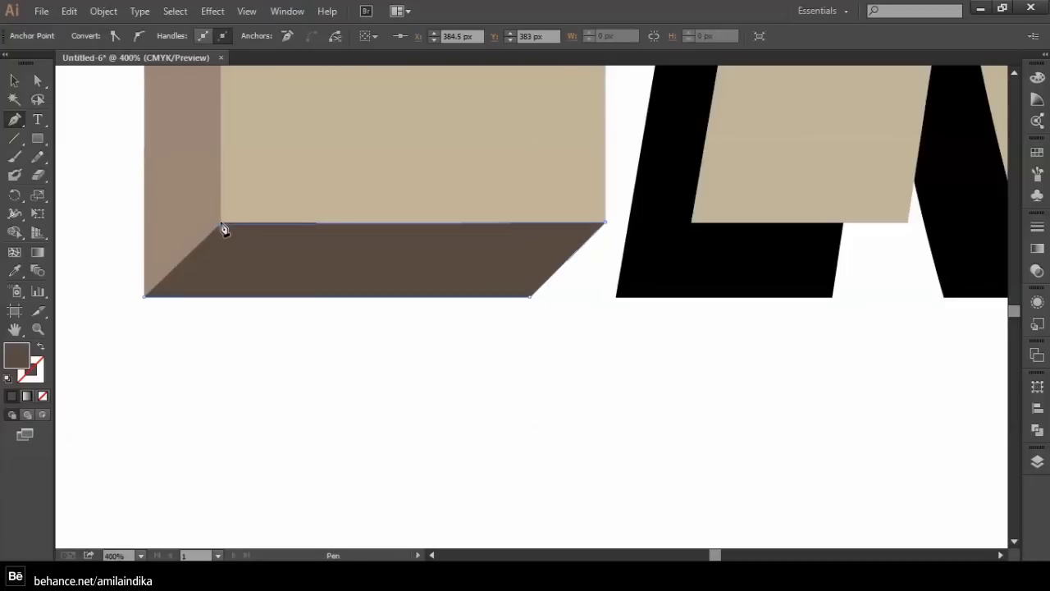
pyautogui.click(144, 297)
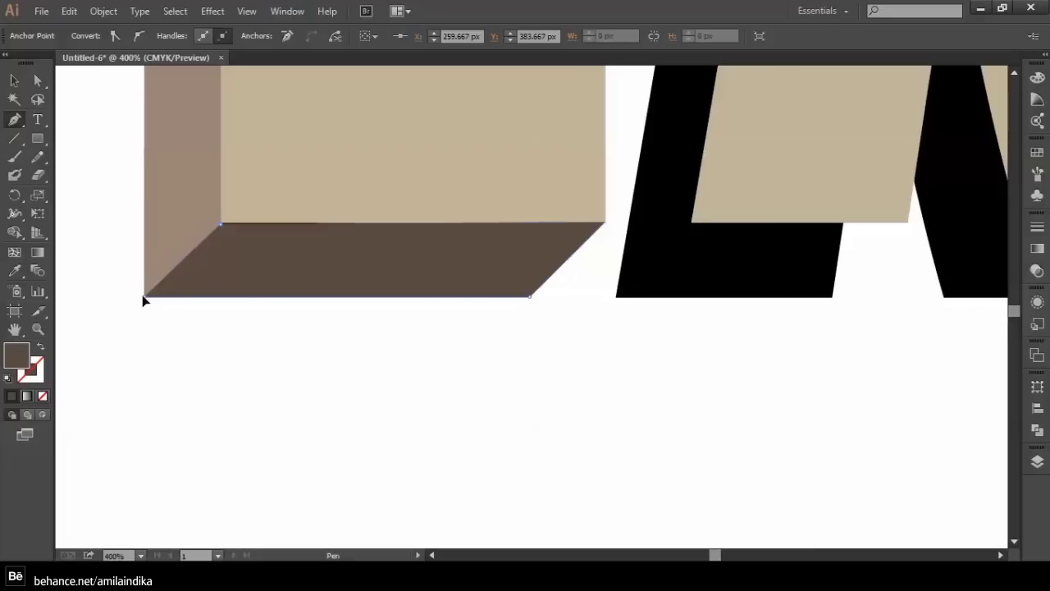
pyautogui.click(14, 80)
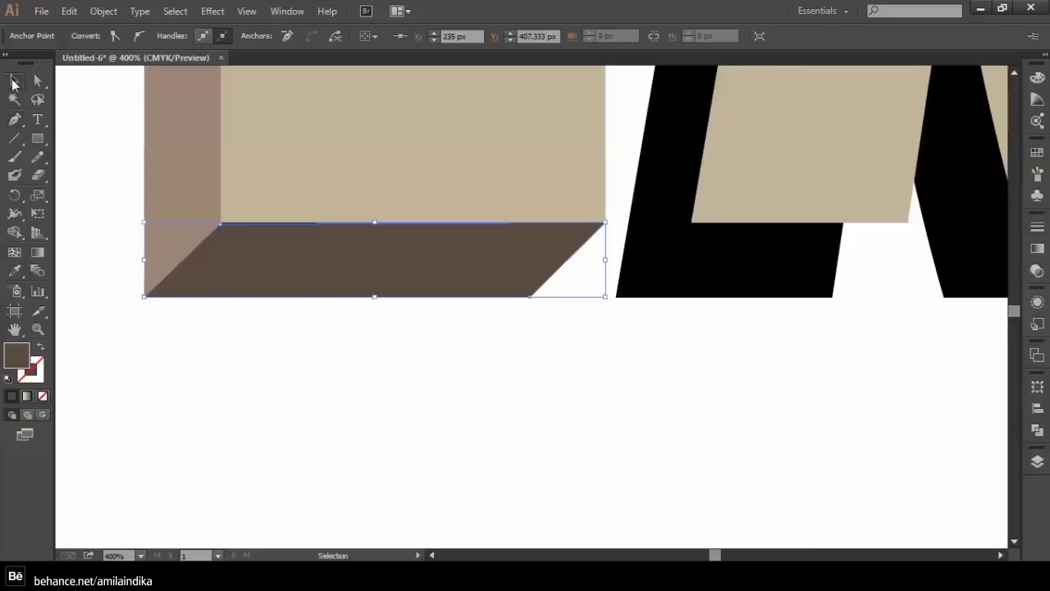
pyautogui.click(243, 402)
# Zoom out to the whole word and set a darker grey-brown fill for the notches
pyautogui.hotkey('ctrl', '-')
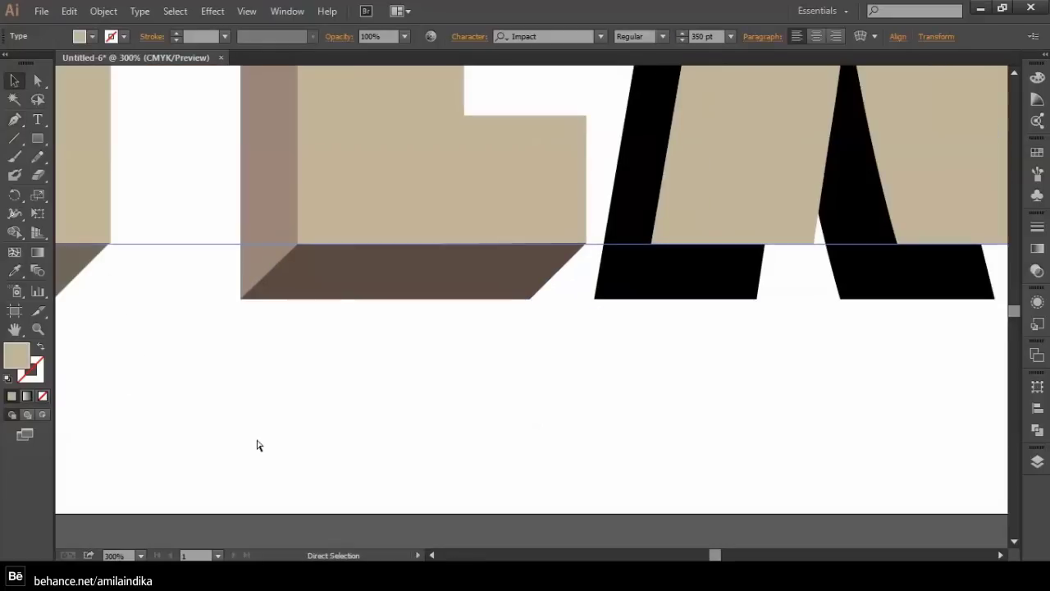
pyautogui.hotkey('ctrl', '-')
pyautogui.hotkey('ctrl', '-')
pyautogui.moveTo(272, 403)
pyautogui.mouseDown()
pyautogui.moveTo(439, 537)
pyautogui.moveTo(359, 564)
pyautogui.mouseUp()
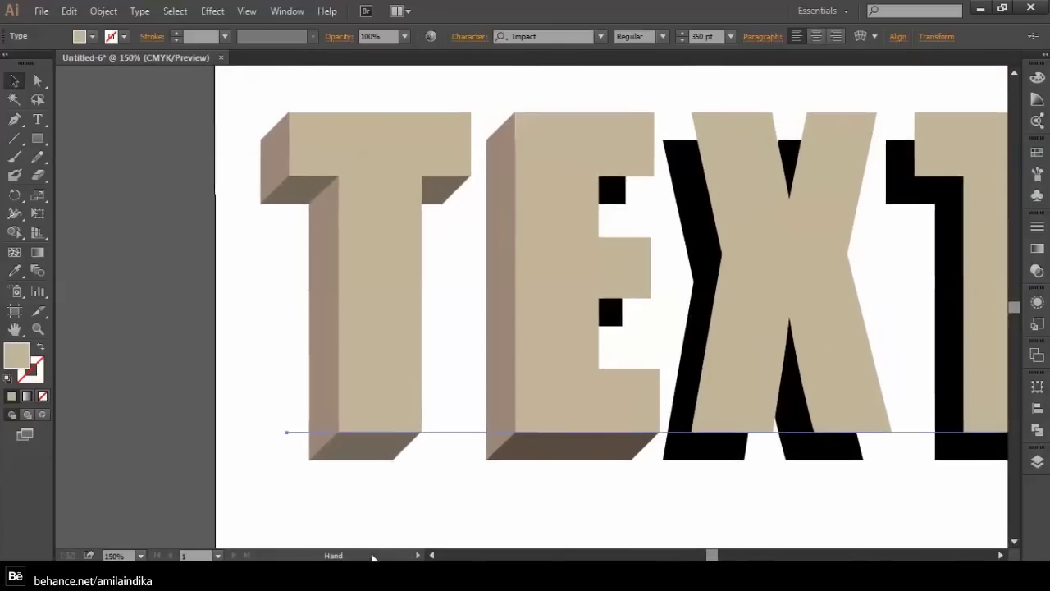
pyautogui.click(131, 361)
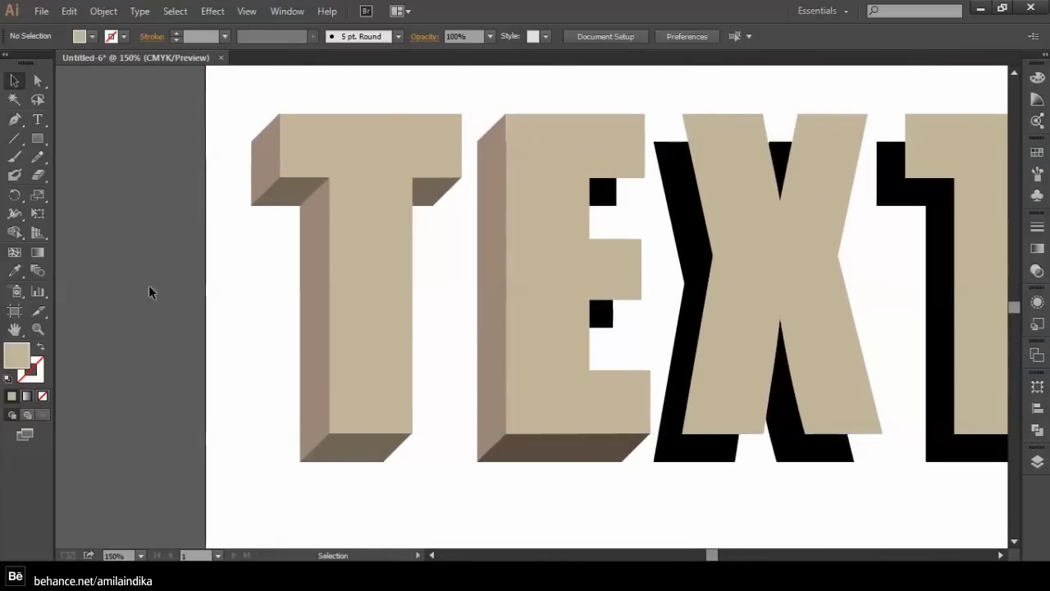
pyautogui.click(13, 119)
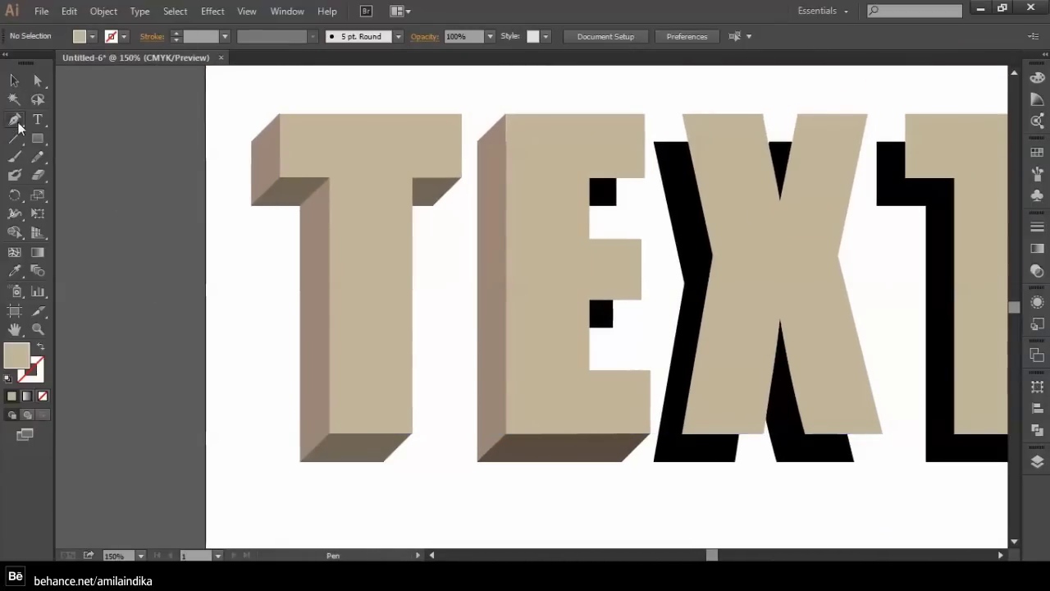
pyautogui.click(92, 37)
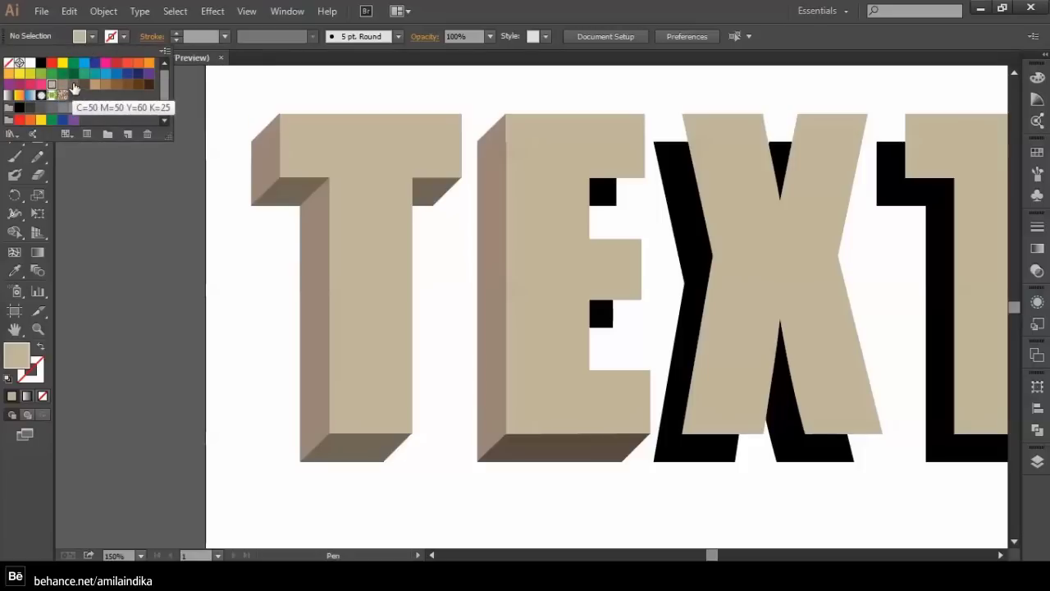
pyautogui.click(74, 88)
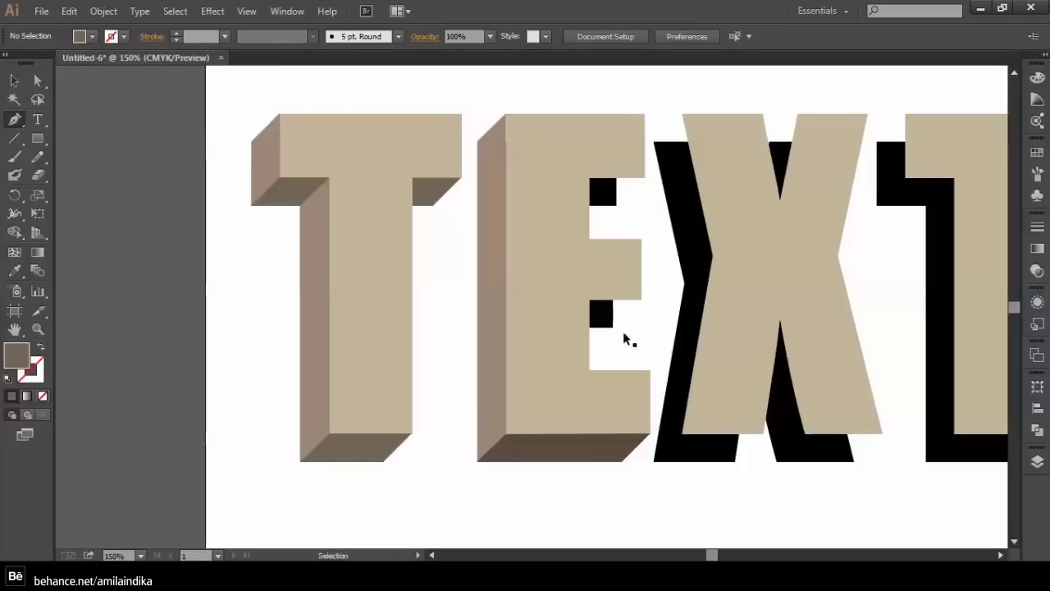
pyautogui.scroll(2, 623, 338)
pyautogui.scroll(1, 648, 352)
pyautogui.moveTo(762, 363); pyautogui.dragTo(583, 347)
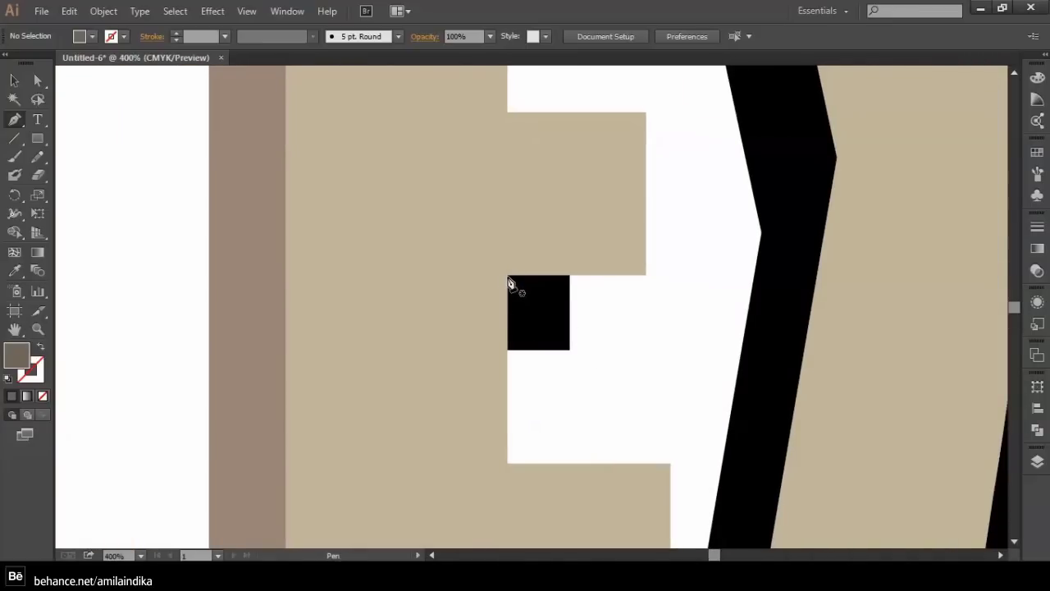
# Draw a grey-brown quadrilateral over the black notch under the E's middle arm
pyautogui.click(508, 276)
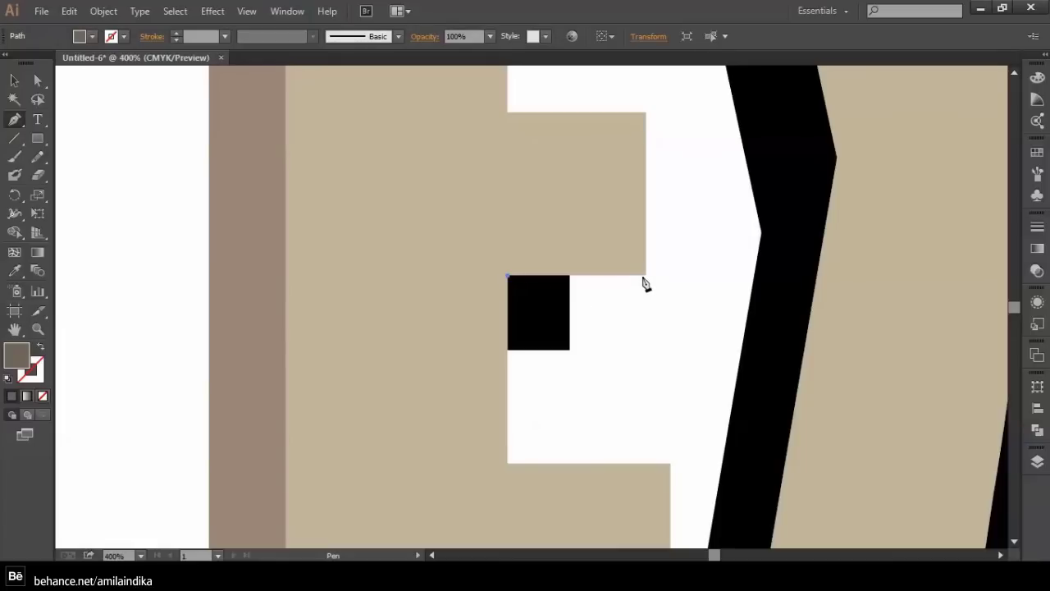
pyautogui.click(646, 275)
pyautogui.hotkey('ctrl', 'z')
pyautogui.hotkey('ctrl', 'z')
pyautogui.click(507, 277)
pyautogui.click(646, 275)
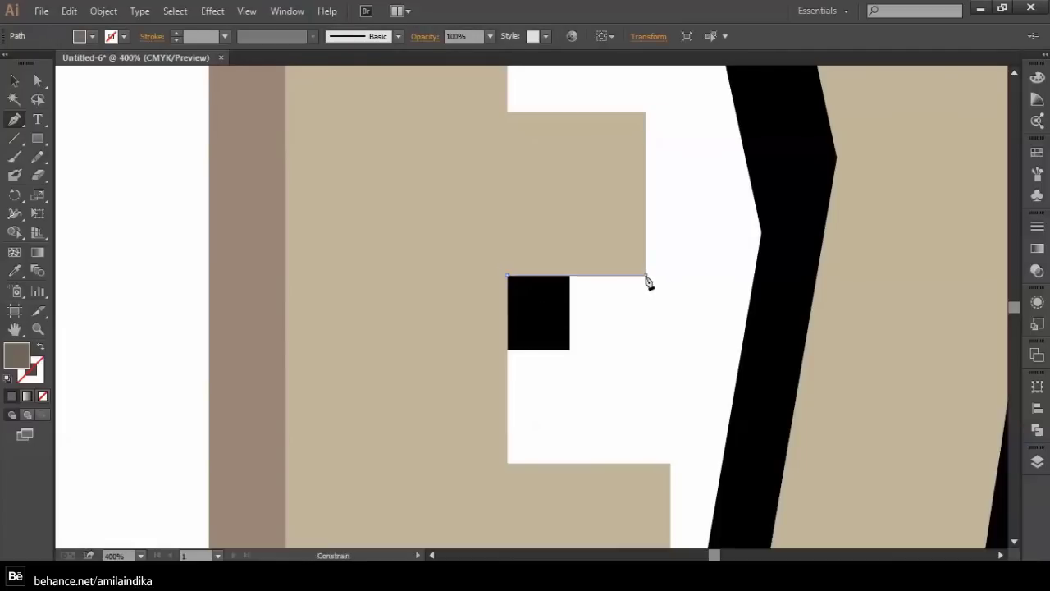
pyautogui.click(569, 350)
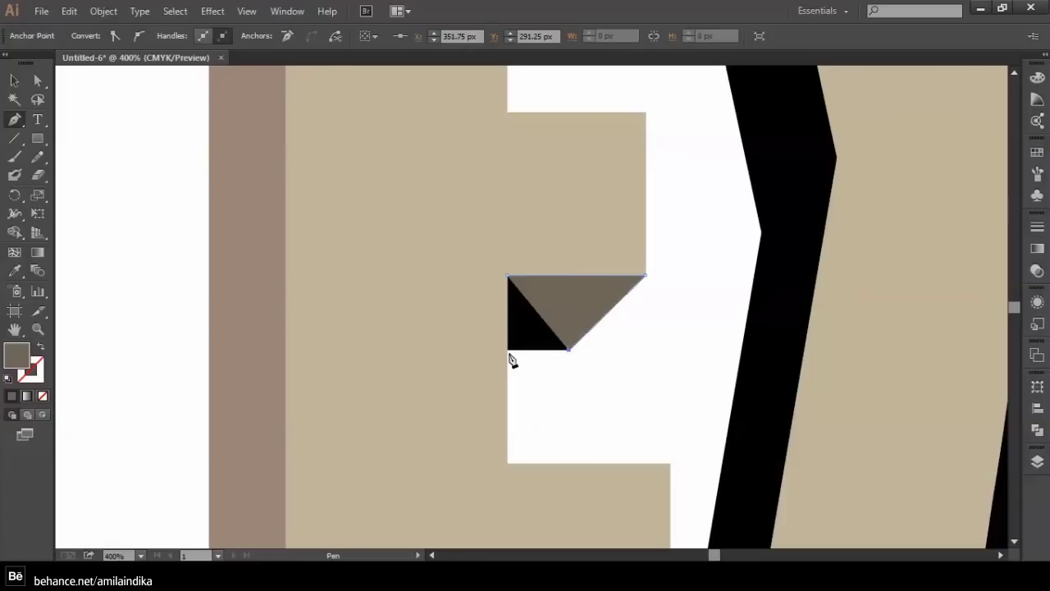
pyautogui.click(507, 350)
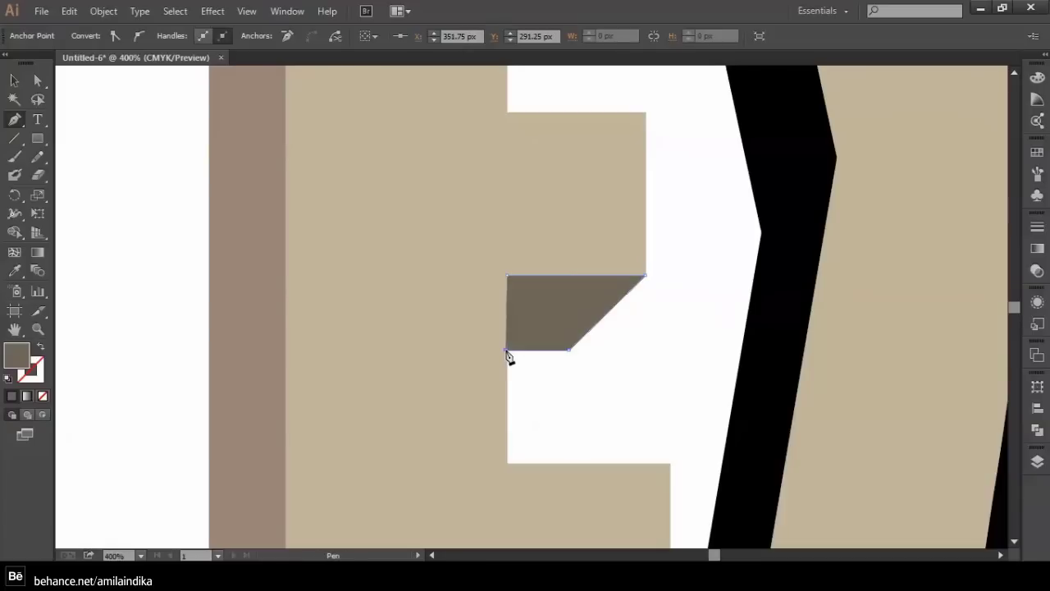
pyautogui.click(508, 279)
pyautogui.click(14, 81)
pyautogui.scroll(5, 665, 345)
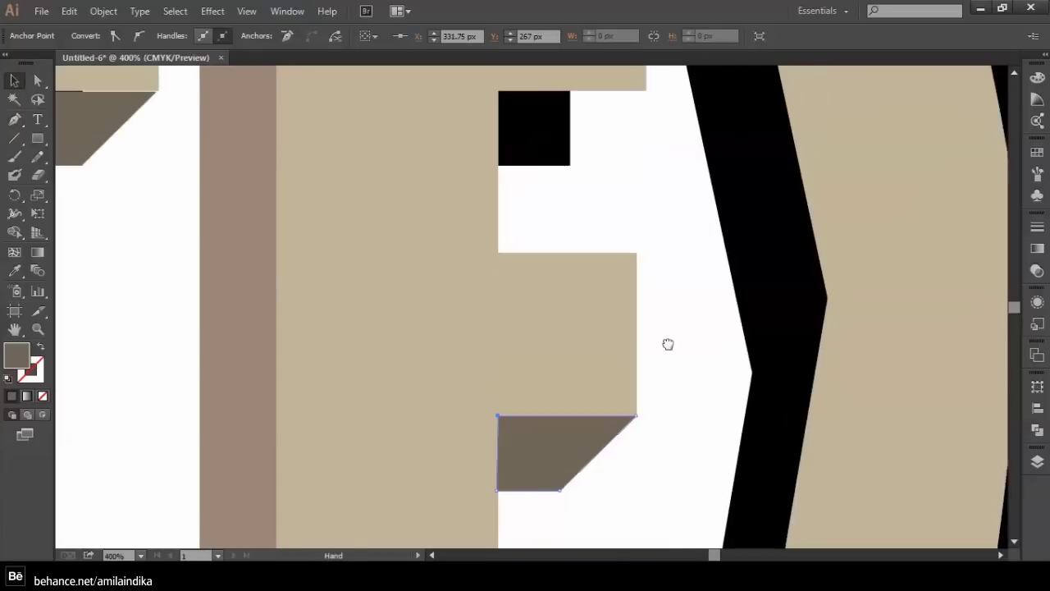
pyautogui.scroll(2, 664, 284)
pyautogui.scroll(2, 492, 255)
# Draw a matching quadrilateral over the notch under the E's top arm, then zoom out
pyautogui.press('p')
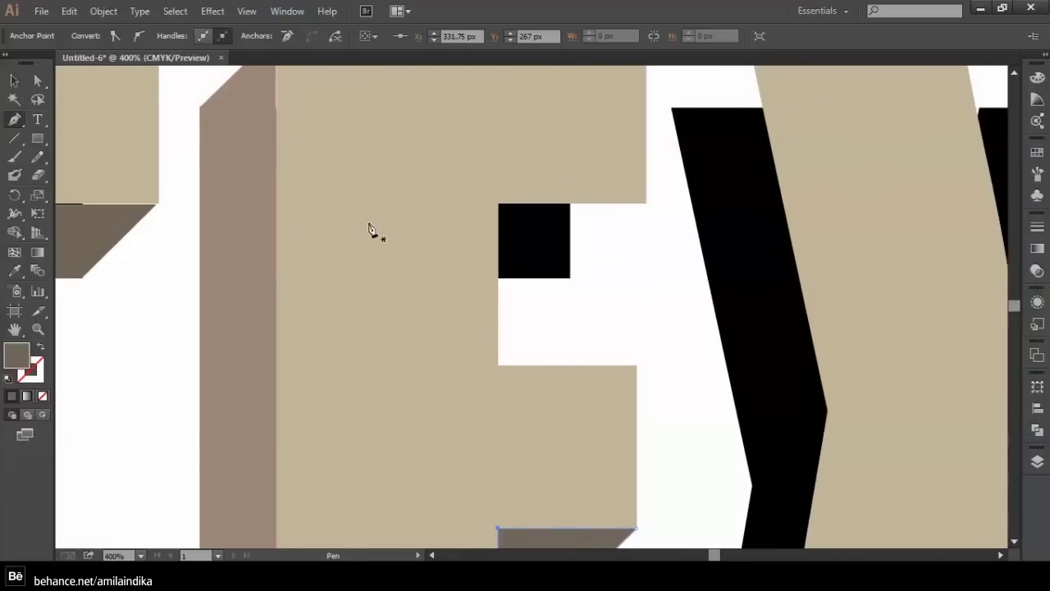
pyautogui.click(498, 279)
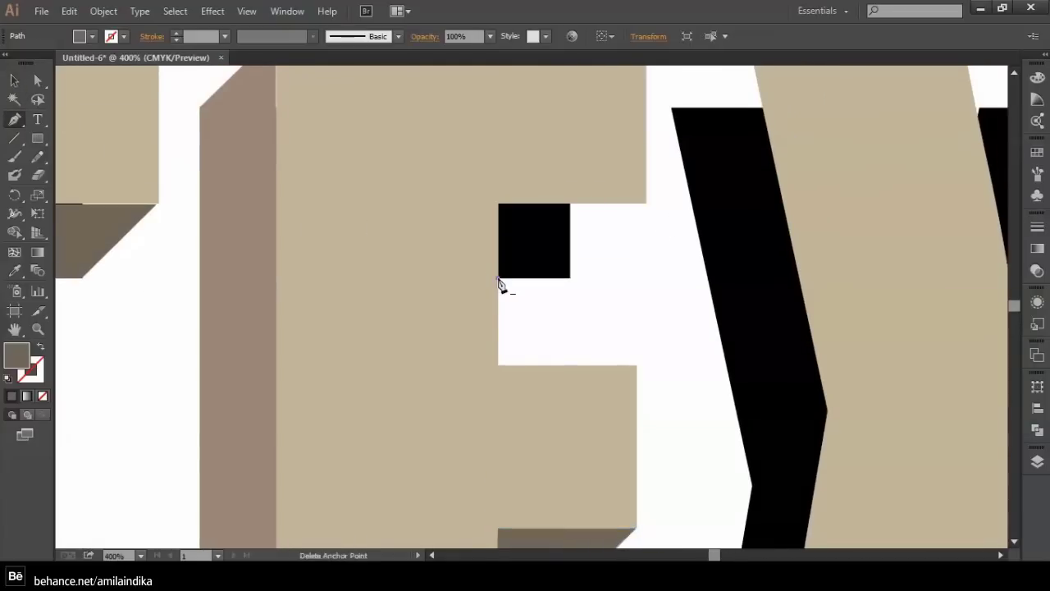
pyautogui.click(500, 204)
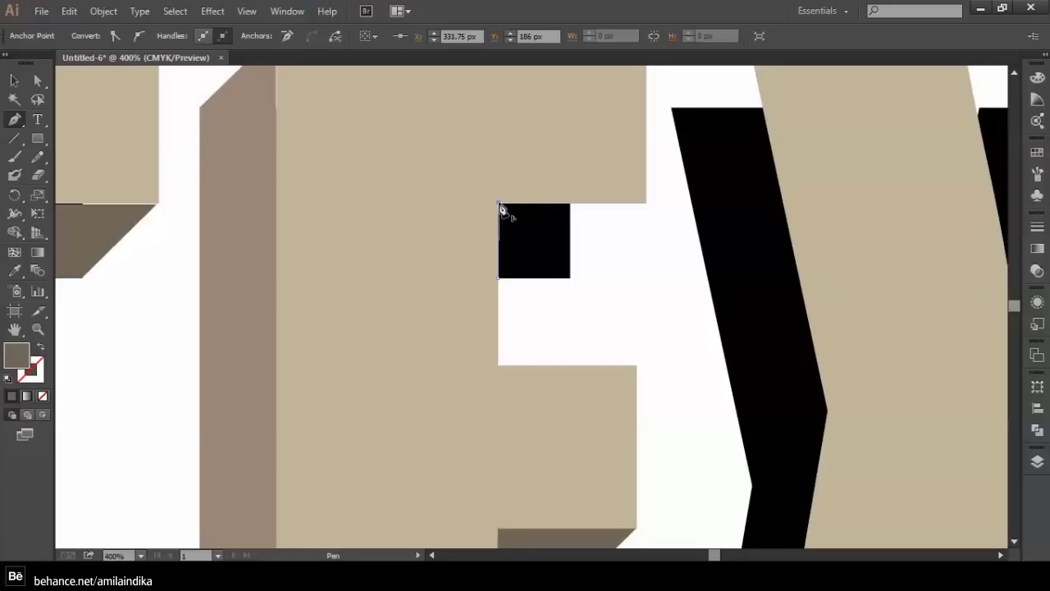
pyautogui.click(645, 202)
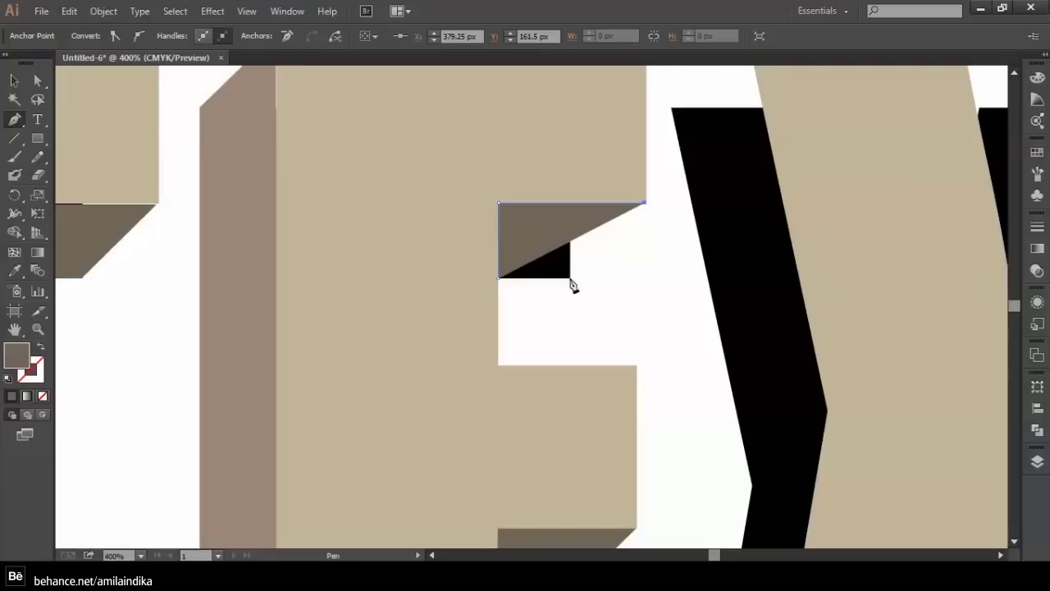
pyautogui.click(570, 278)
pyautogui.click(498, 279)
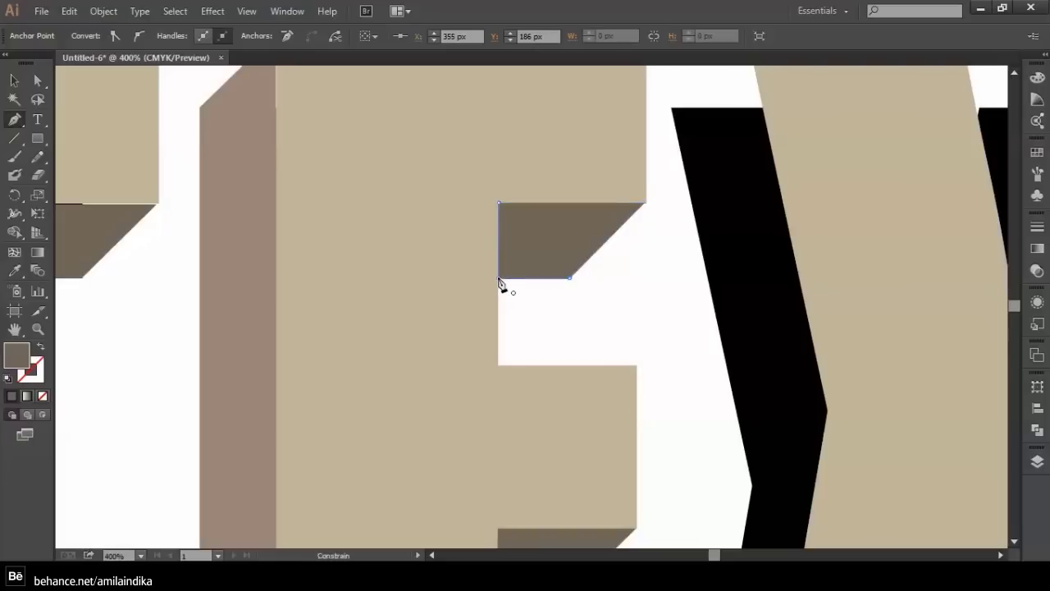
pyautogui.click(15, 82)
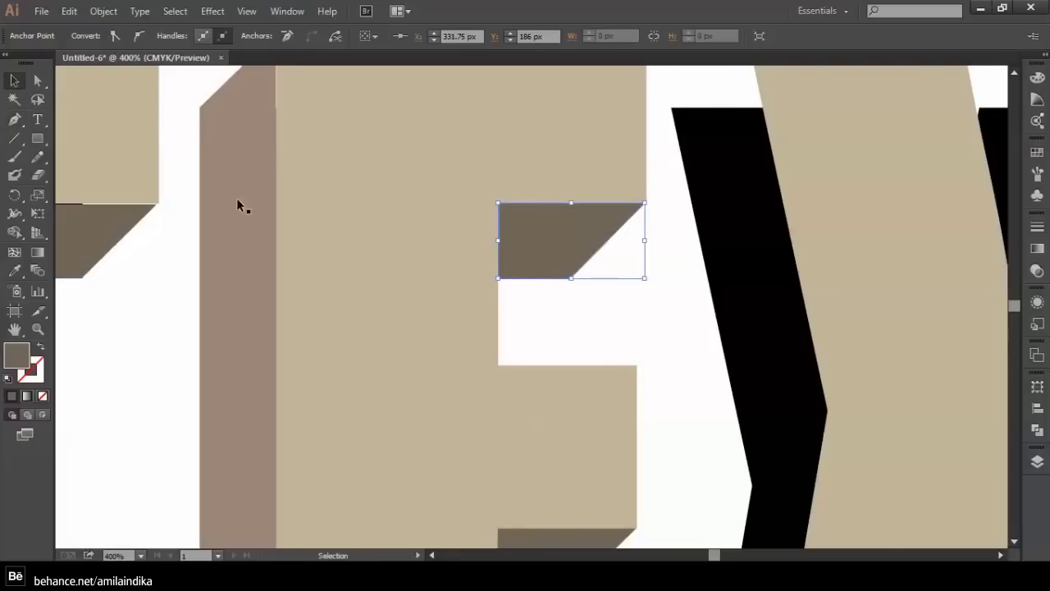
pyautogui.hotkey('ctrl', '-')
pyautogui.hotkey('ctrl', '-')
pyautogui.hotkey('ctrl', '-')
pyautogui.moveTo(374, 418)
pyautogui.mouseDown()
pyautogui.moveTo(492, 272)
pyautogui.moveTo(487, 314)
pyautogui.mouseUp()
pyautogui.click(163, 399)
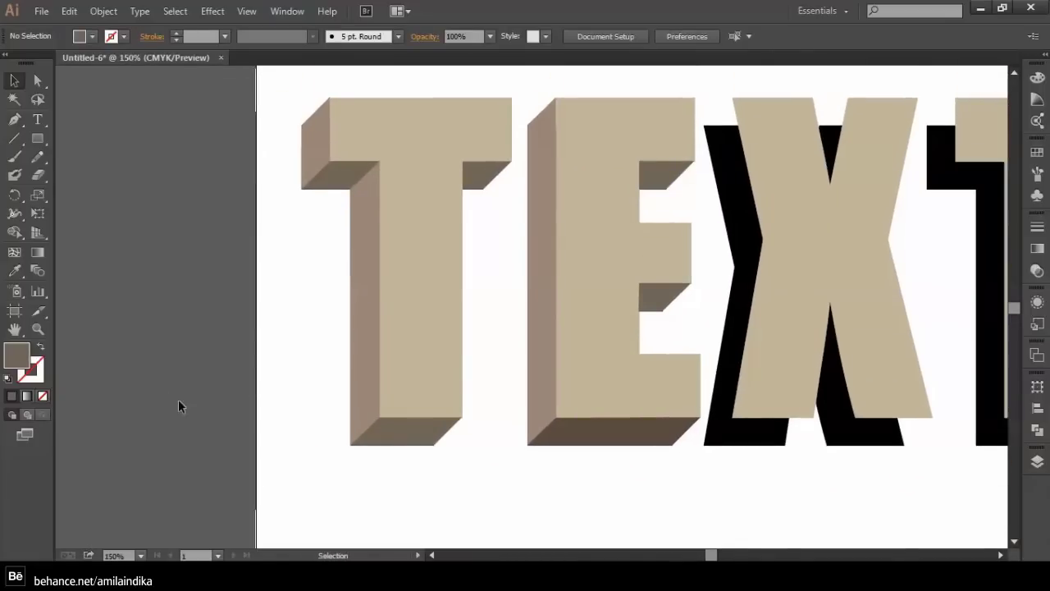
# Pen-draw a side face tracing the X's left edge
pyautogui.moveTo(223, 343); pyautogui.dragTo(200, 363)
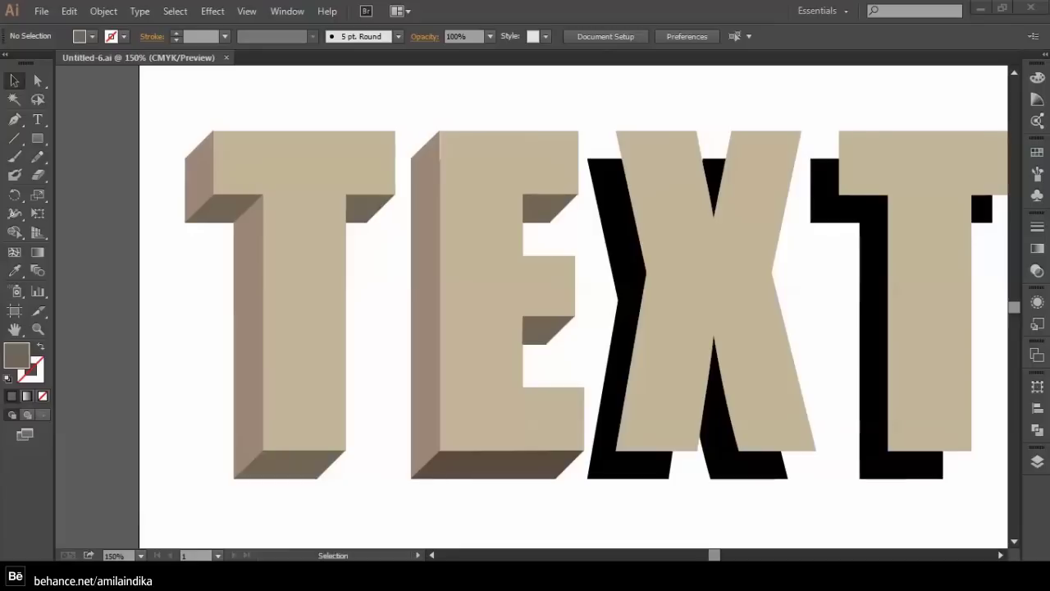
pyautogui.click(15, 120)
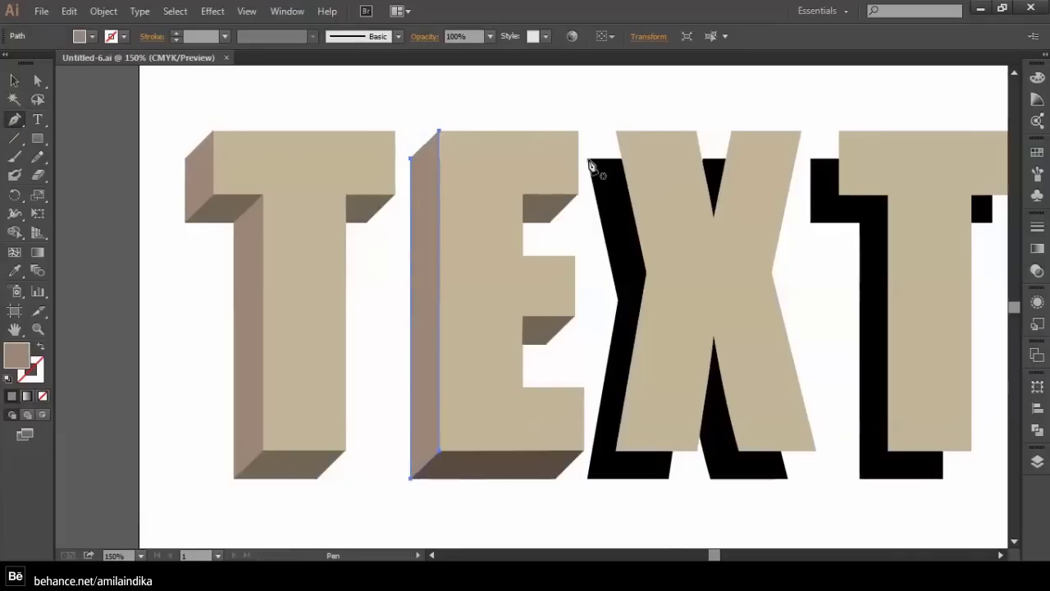
pyautogui.click(586, 158)
pyautogui.click(615, 131)
pyautogui.click(645, 272)
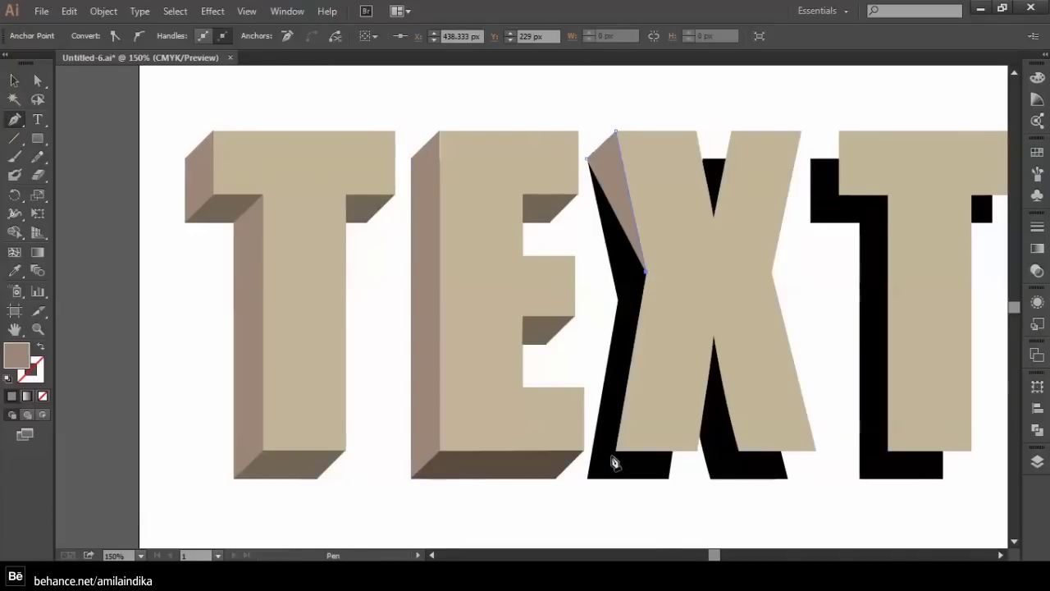
pyautogui.click(615, 450)
pyautogui.click(586, 478)
pyautogui.click(586, 158)
pyautogui.click(585, 318)
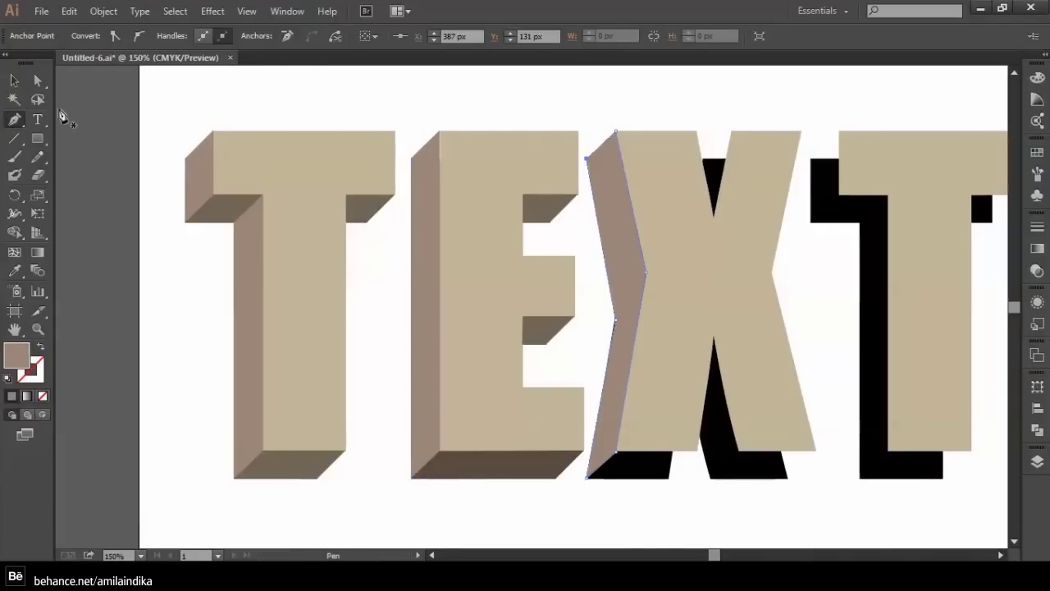
# Move the side face's middle anchor onto the X's notch
pyautogui.press('a')
pyautogui.moveTo(586, 318)
pyautogui.mouseDown()
pyautogui.moveTo(617, 324)
pyautogui.moveTo(620, 305)
pyautogui.mouseUp()
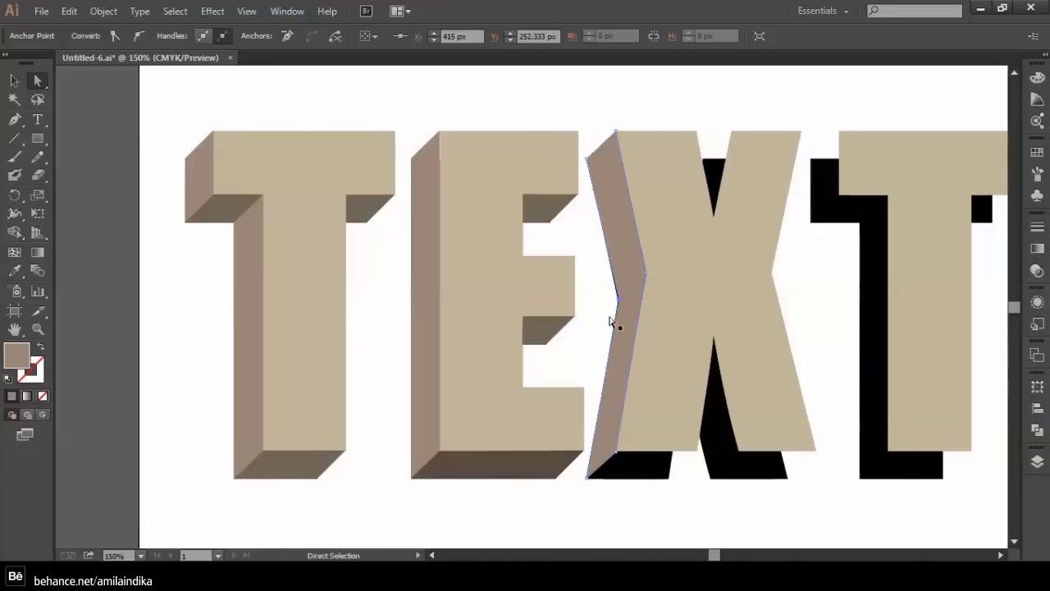
pyautogui.click(597, 332)
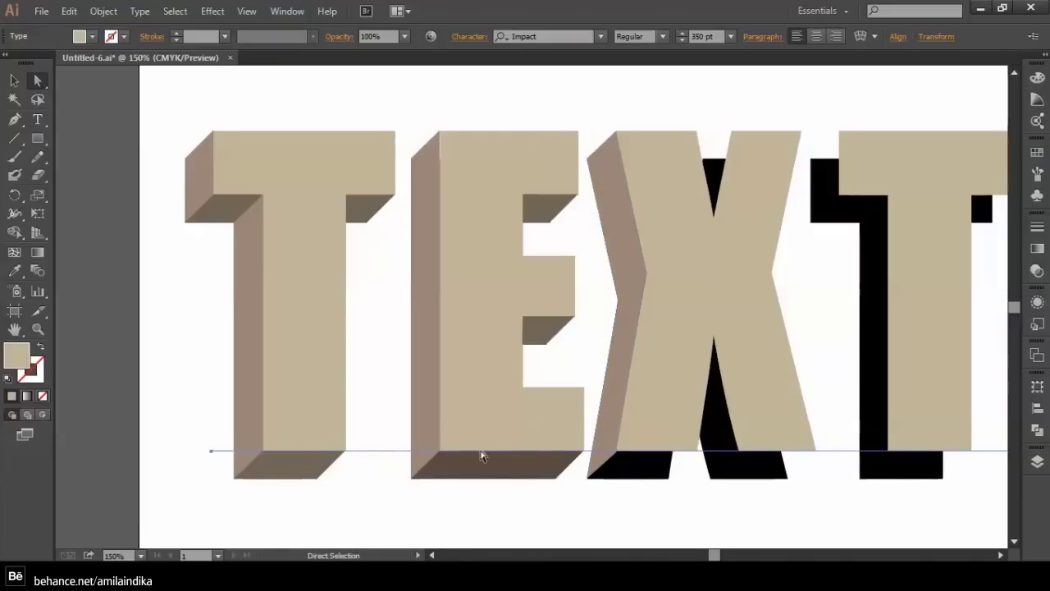
pyautogui.press('p')
# Add a dark brown bottom face under the X's left leg
pyautogui.click(616, 451)
pyautogui.click(695, 451)
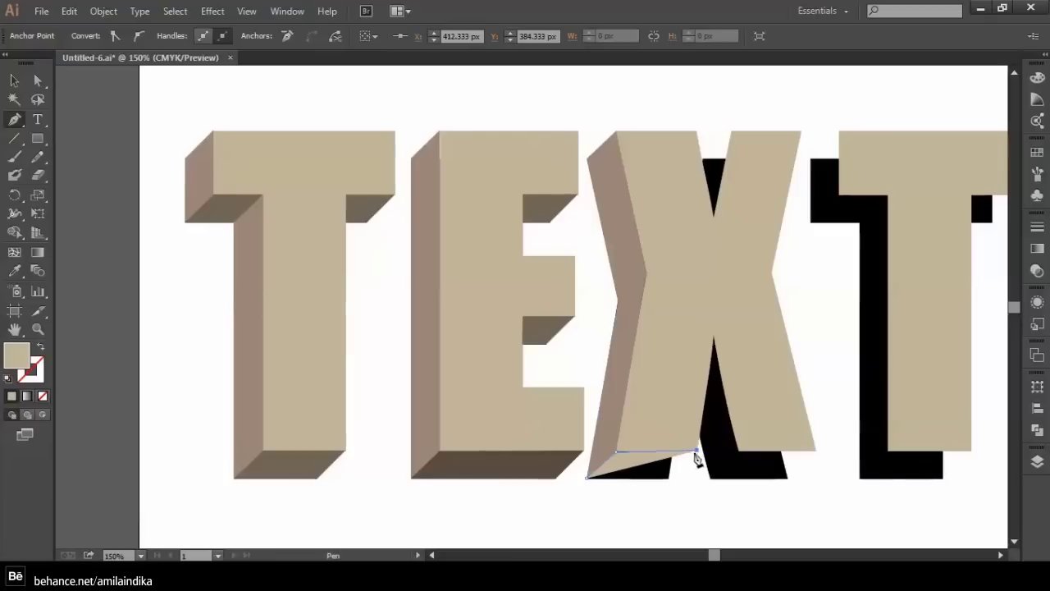
pyautogui.click(668, 478)
pyautogui.click(586, 477)
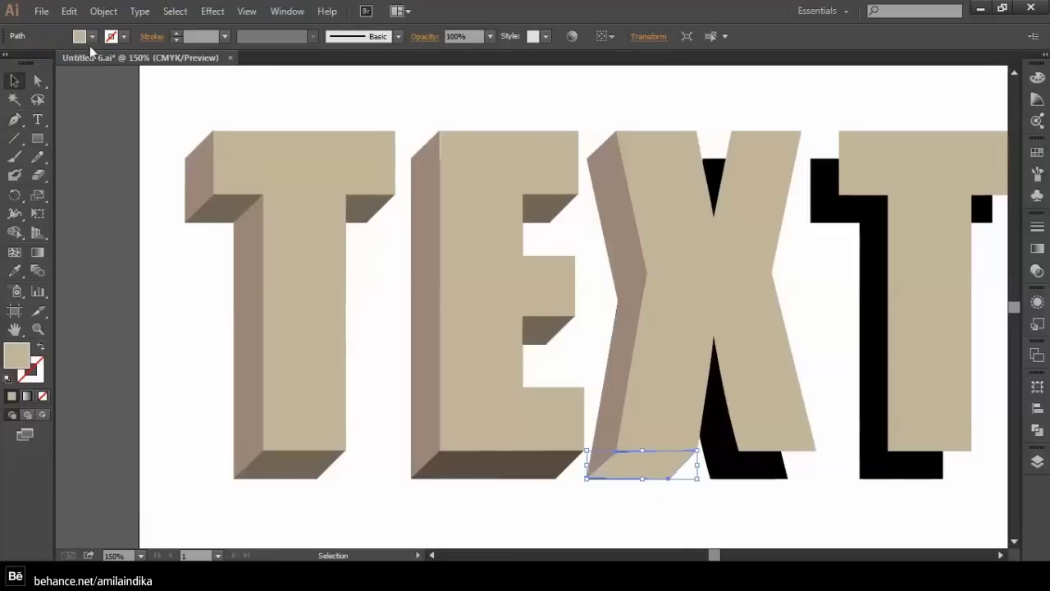
pyautogui.click(92, 37)
pyautogui.click(84, 83)
pyautogui.click(691, 516)
pyautogui.press('t')
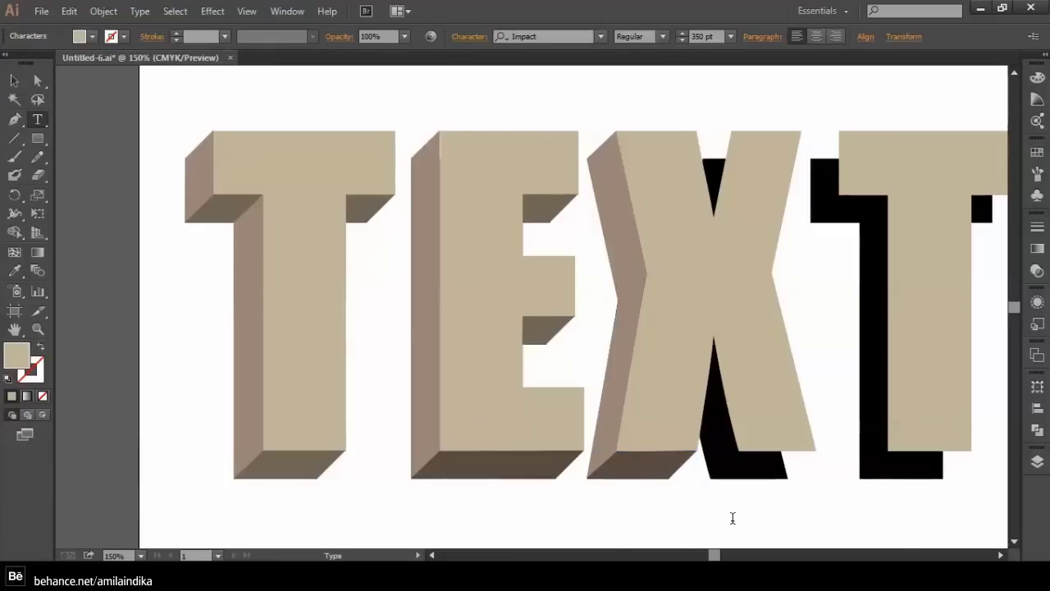
# Add a dark brown bottom face under the X's right leg
pyautogui.press('p')
pyautogui.click(710, 477)
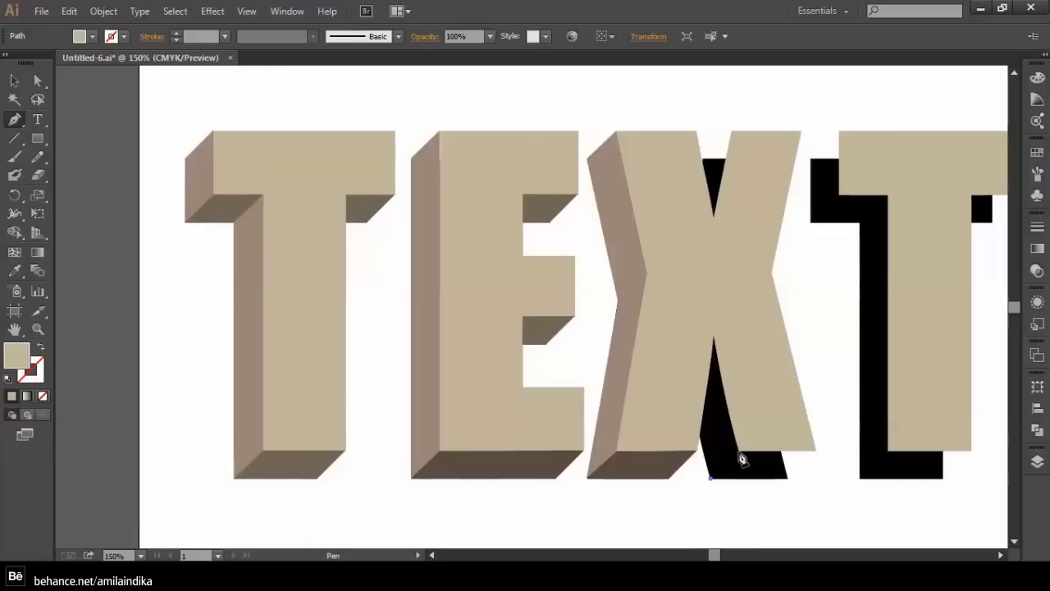
pyautogui.click(737, 450)
pyautogui.click(814, 451)
pyautogui.click(786, 478)
pyautogui.click(711, 477)
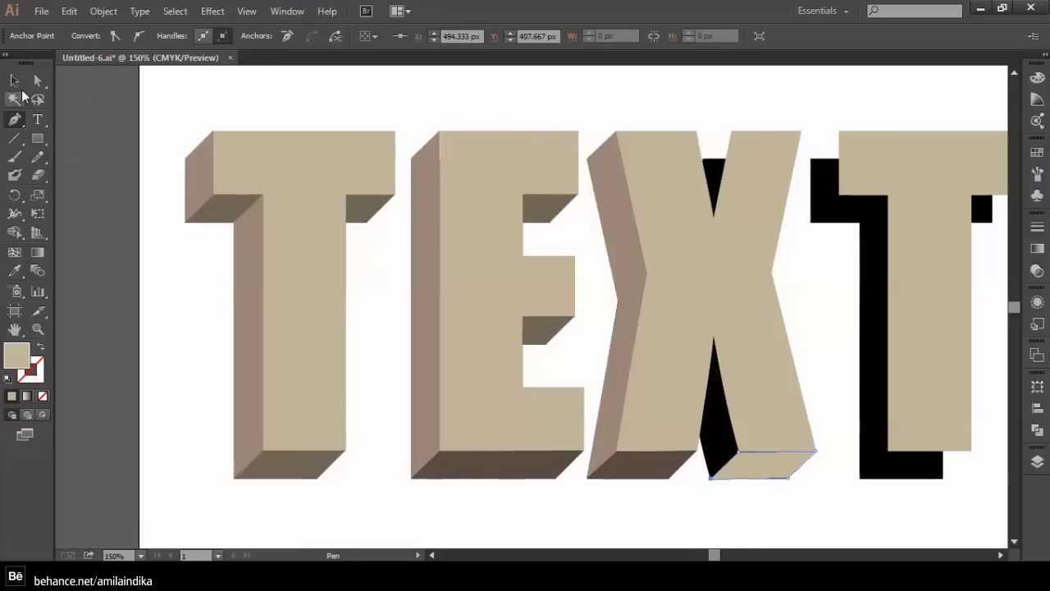
pyautogui.press('v')
pyautogui.click(91, 36)
pyautogui.click(85, 86)
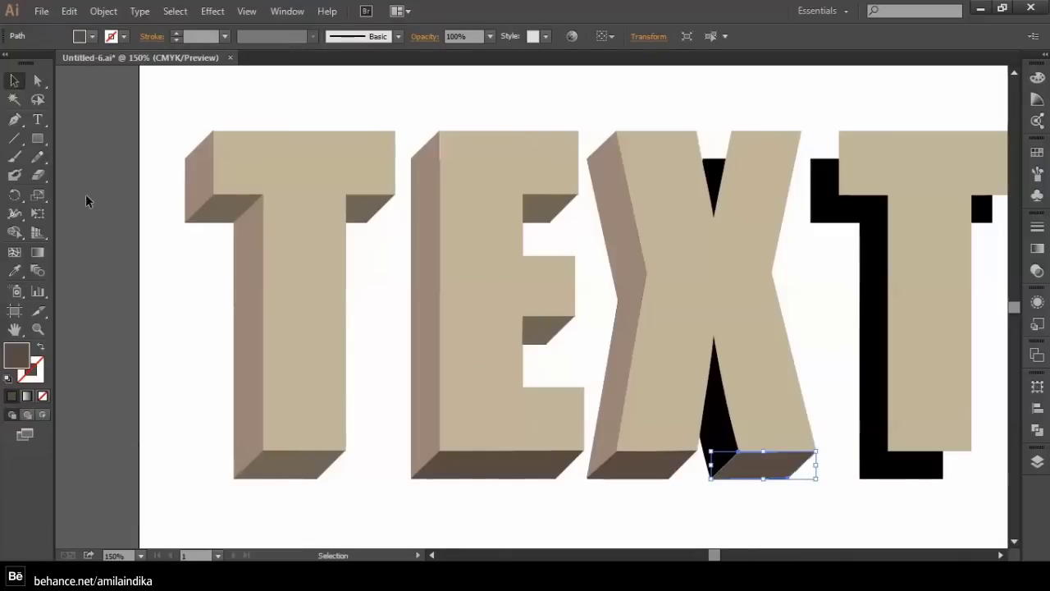
pyautogui.click(87, 196)
# Begin a path inside the X's lower inner gap
pyautogui.press('p')
pyautogui.click(710, 477)
pyautogui.click(699, 435)
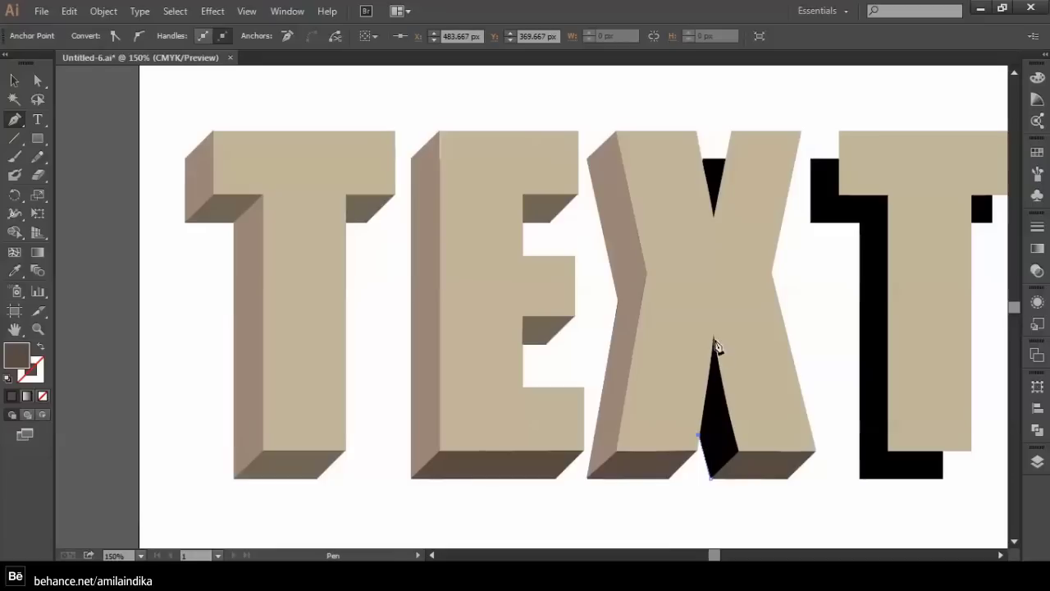
pyautogui.click(712, 338)
# Close the X's inner-gap face and fill it grey-brown
pyautogui.click(738, 451)
pyautogui.click(710, 477)
pyautogui.press('v')
pyautogui.click(92, 36)
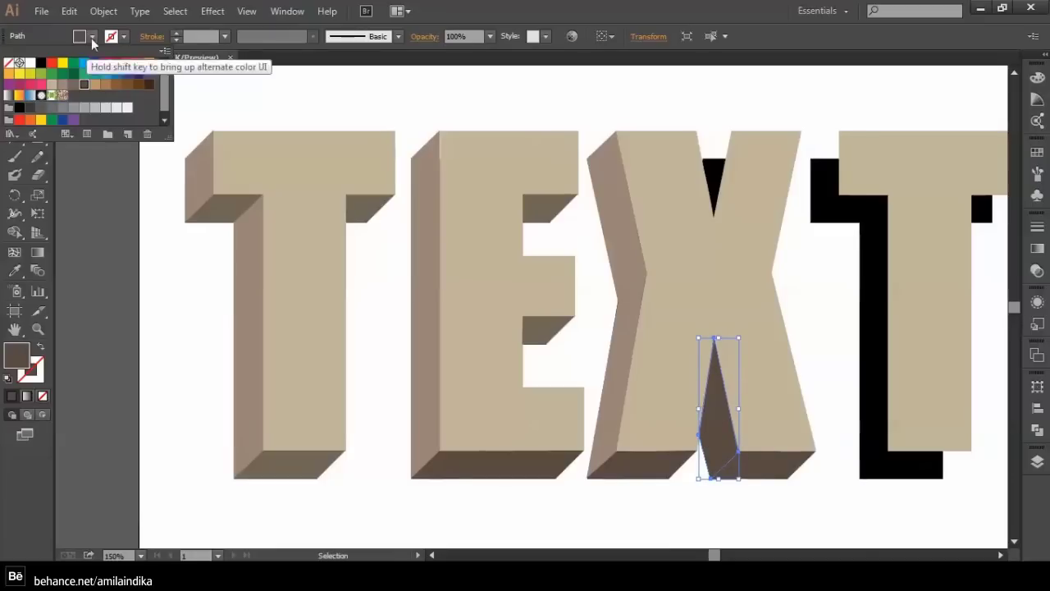
pyautogui.click(85, 86)
pyautogui.click(102, 341)
pyautogui.hscroll(3, 667, 354)
pyautogui.scroll(-1, 668, 355)
# Draw a recoloured triangle filling the X's top notch
pyautogui.press('p')
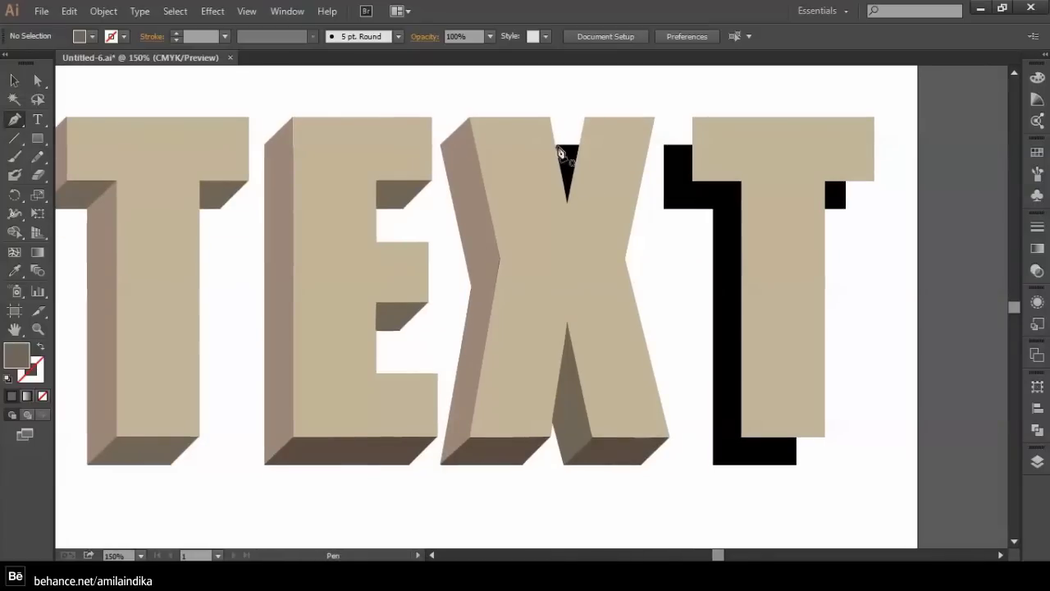
pyautogui.click(557, 148)
pyautogui.click(583, 117)
pyautogui.click(566, 202)
pyautogui.click(557, 147)
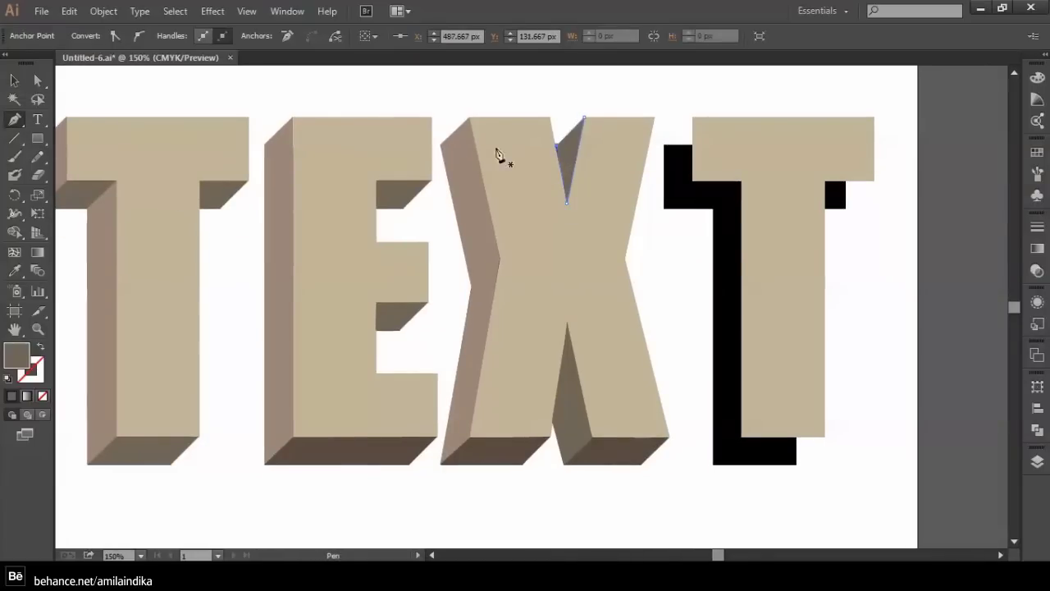
pyautogui.press('v')
pyautogui.click(92, 37)
pyautogui.click(85, 86)
pyautogui.click(944, 159)
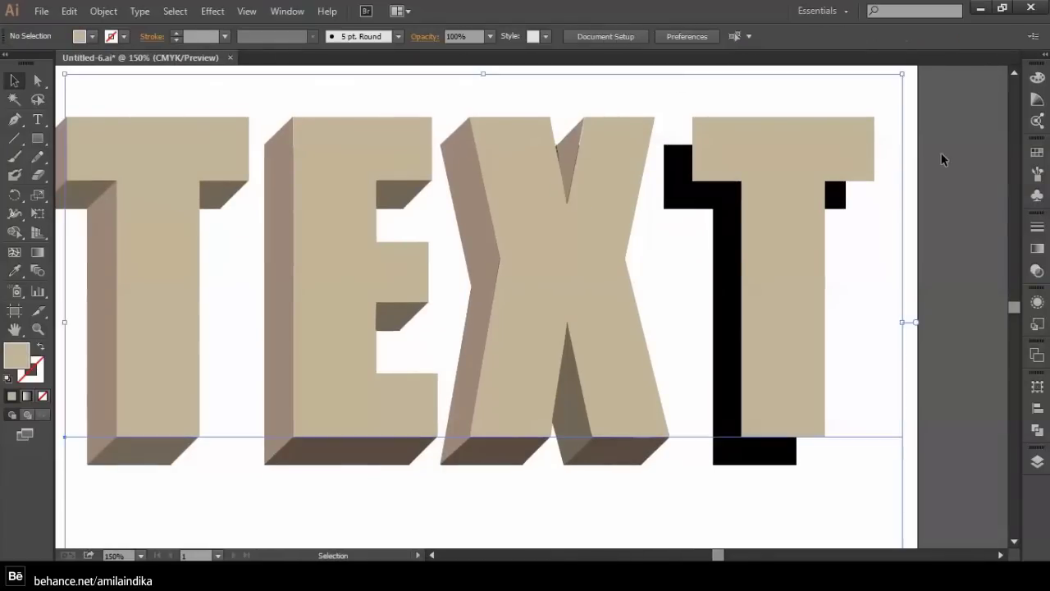
# Zoom in and nudge the notch triangle's top corner onto the letter edge
pyautogui.hscroll(2, 557, 275)
pyautogui.press('a')
pyautogui.click(488, 211)
pyautogui.scroll(3, 487, 205)
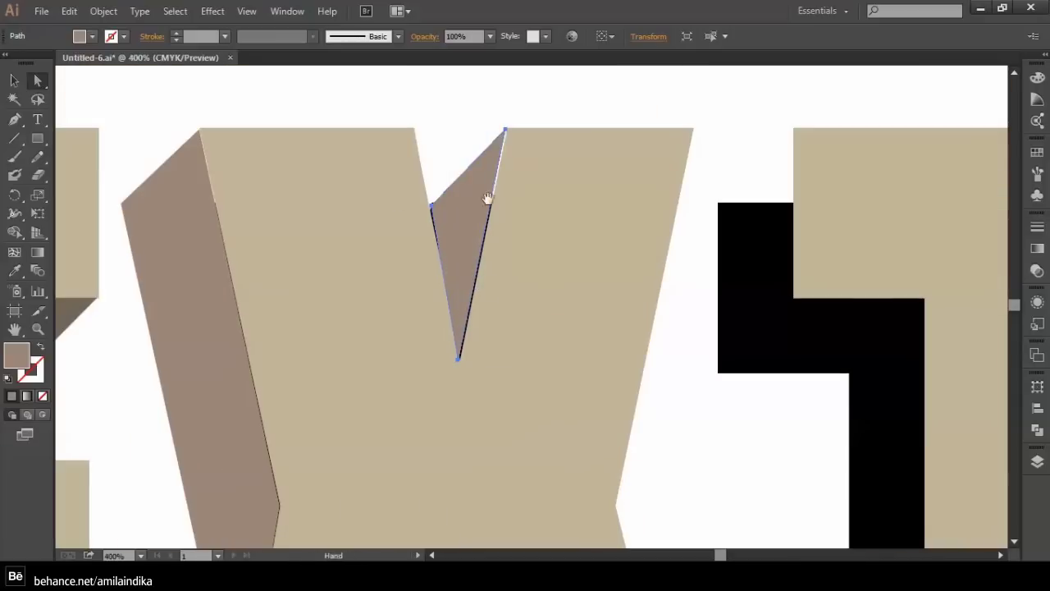
pyautogui.moveTo(501, 129); pyautogui.dragTo(506, 131)
pyautogui.click(459, 358)
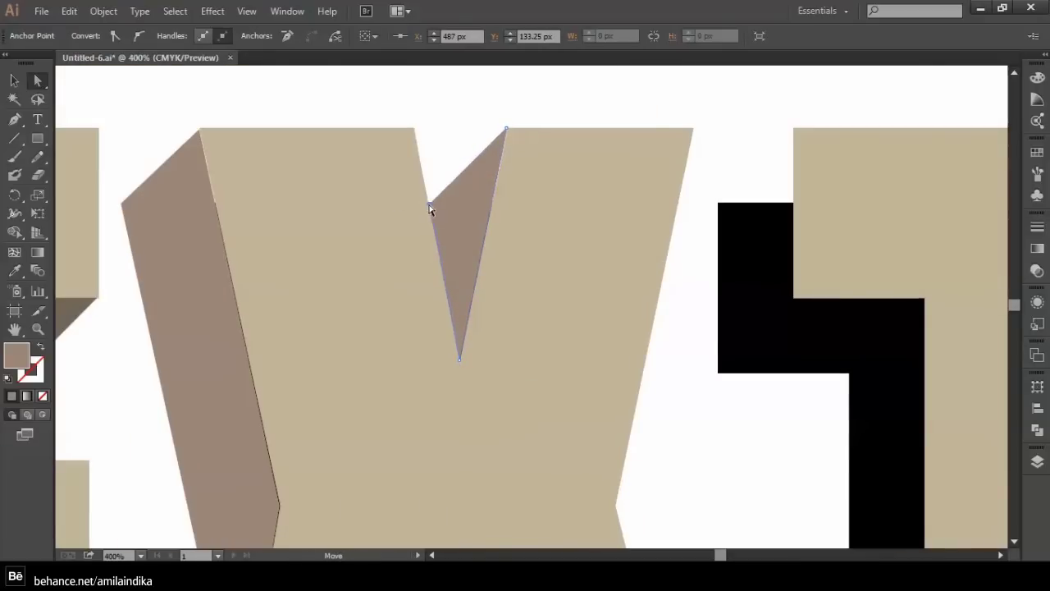
pyautogui.click(508, 127)
pyautogui.press('v')
pyautogui.scroll(-3, 649, 167)
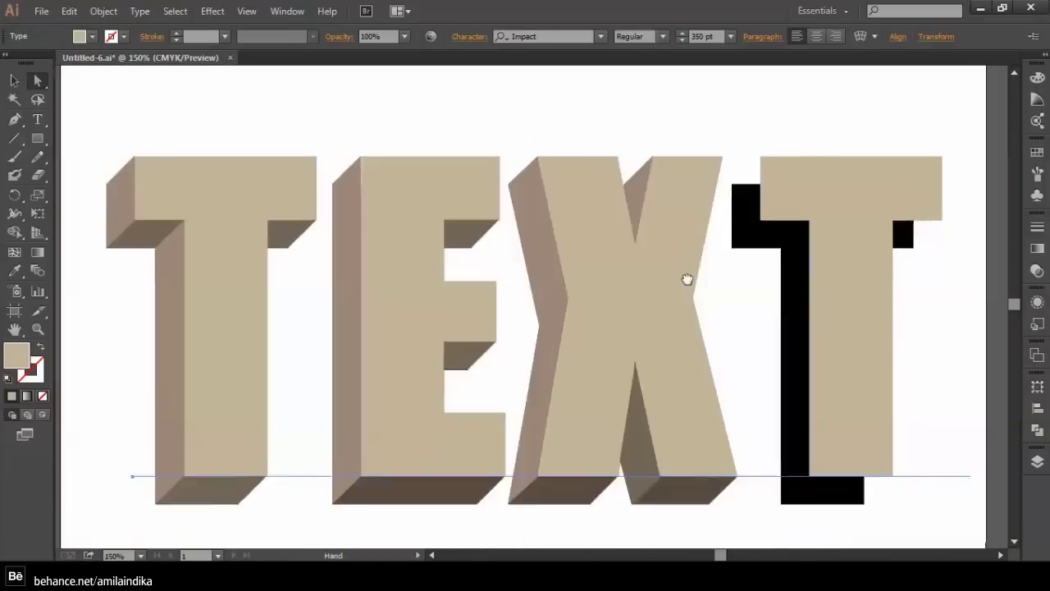
pyautogui.hotkey('ctrl', 'a')
# Draw a four-corner side face on the T's top bar
pyautogui.click(137, 92)
pyautogui.moveTo(779, 385); pyautogui.dragTo(562, 367)
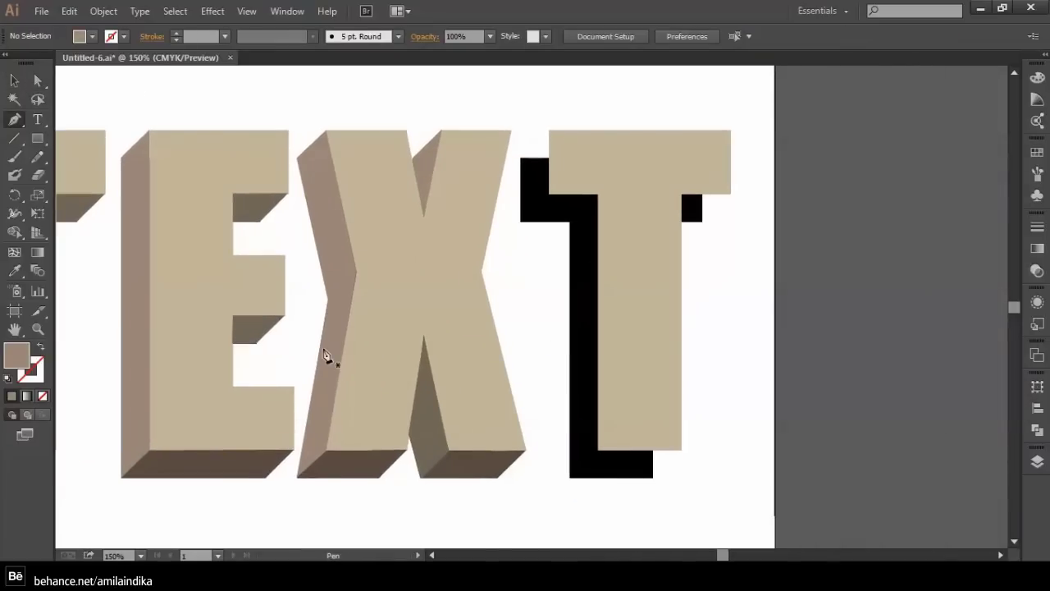
pyautogui.press('p')
pyautogui.click(520, 155)
pyautogui.click(549, 129)
pyautogui.click(548, 194)
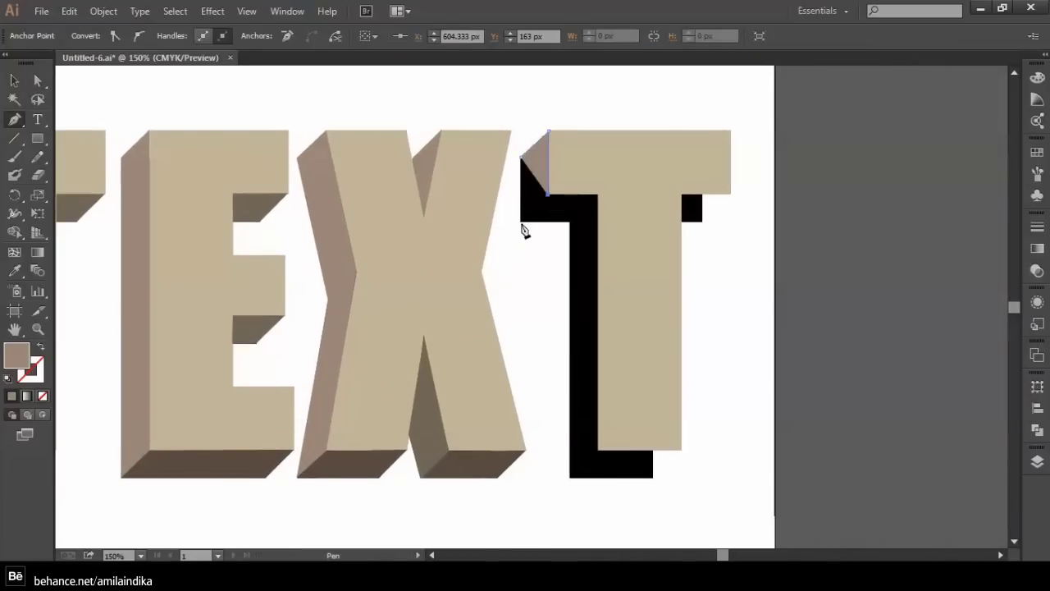
pyautogui.click(520, 221)
pyautogui.click(520, 155)
# Draw a darker-filled bottom face beneath the T's top bar
pyautogui.click(15, 81)
pyautogui.hotkey('ctrl', 'shift', 'a')
pyautogui.click(15, 119)
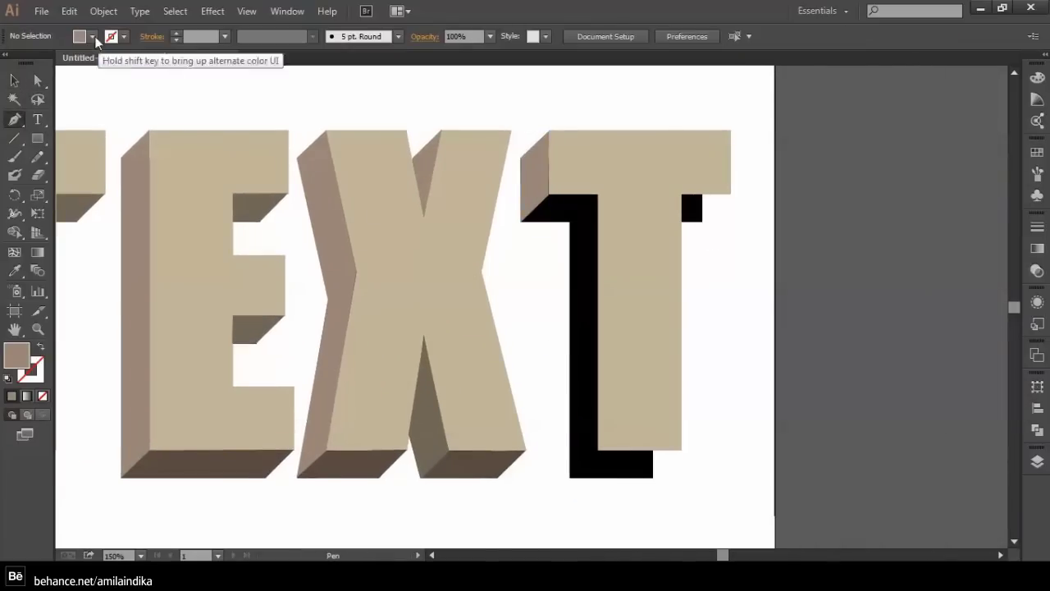
pyautogui.click(520, 222)
pyautogui.click(549, 195)
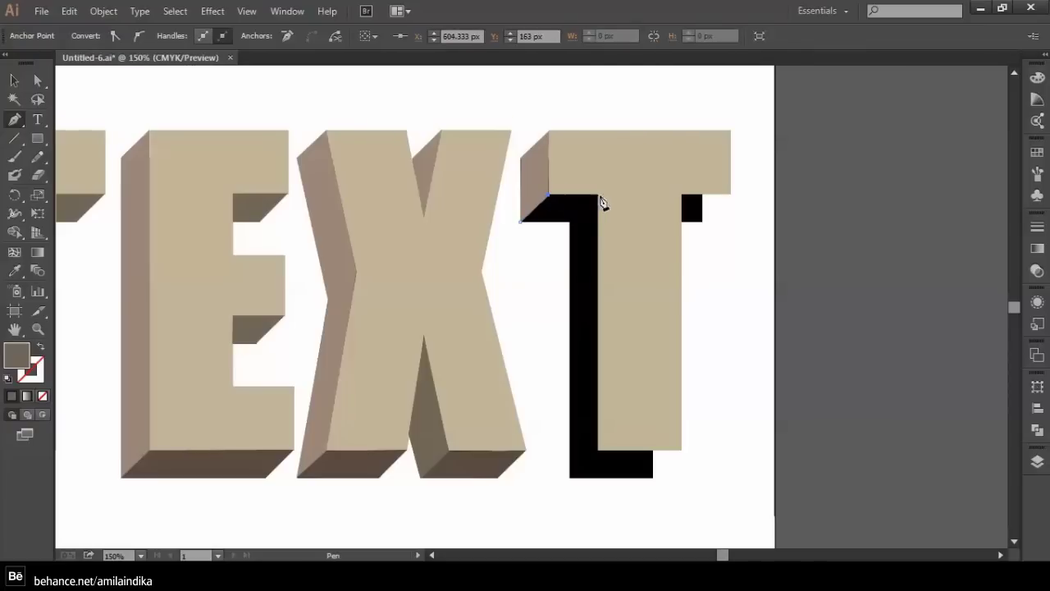
pyautogui.click(597, 194)
pyautogui.click(569, 221)
pyautogui.click(520, 221)
# Snap the bottom face's corner anchors onto the side face and bar edges
pyautogui.hotkey('ctrl', 'shift', 'a')
pyautogui.press('a')
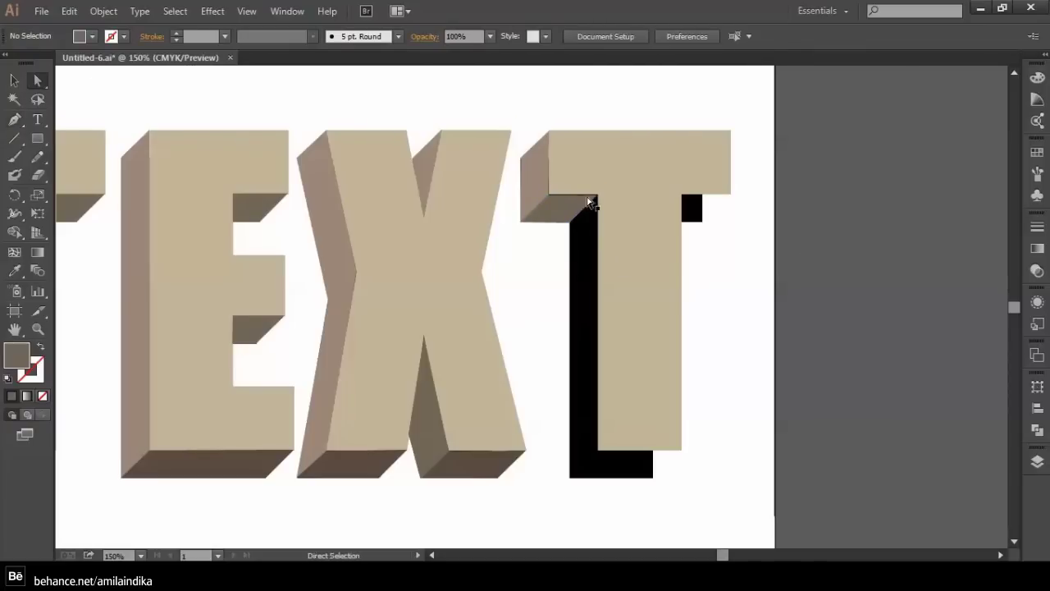
pyautogui.hotkey('ctrl', '+')
pyautogui.hotkey('ctrl', '+')
pyautogui.hotkey('ctrl', '+')
pyautogui.scroll(3, 771, 143)
pyautogui.hscroll(3, 771, 143)
pyautogui.click(442, 216)
pyautogui.moveTo(441, 216); pyautogui.dragTo(444, 210)
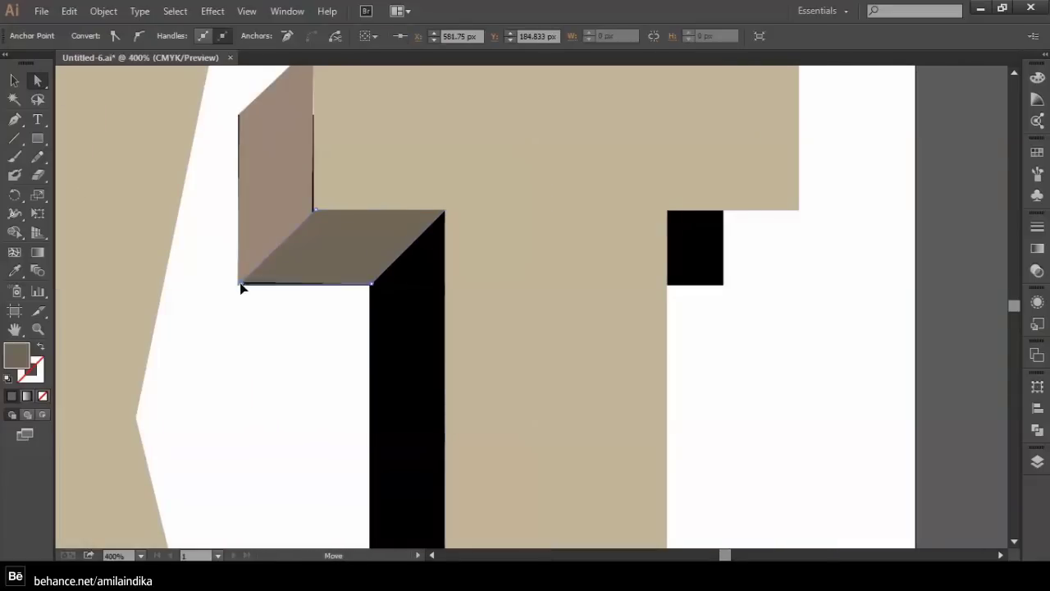
pyautogui.moveTo(238, 287); pyautogui.dragTo(238, 285)
pyautogui.moveTo(371, 287); pyautogui.dragTo(371, 285)
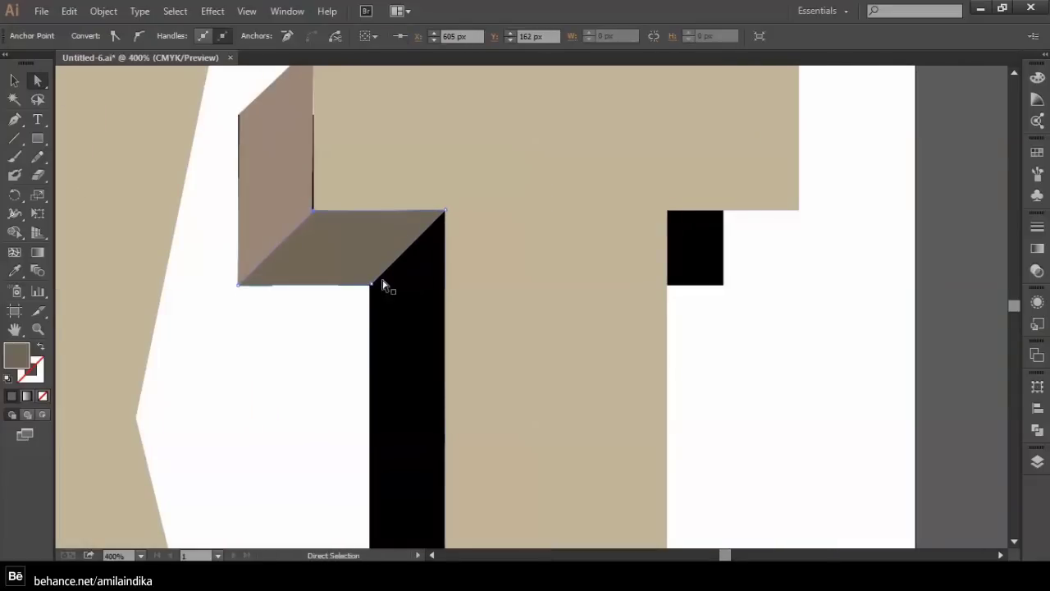
# Check the side face's top corner anchor, then fit the artboard in view
pyautogui.click(296, 183)
pyautogui.scroll(3, 299, 213)
pyautogui.hscroll(-2, 299, 214)
pyautogui.click(376, 183)
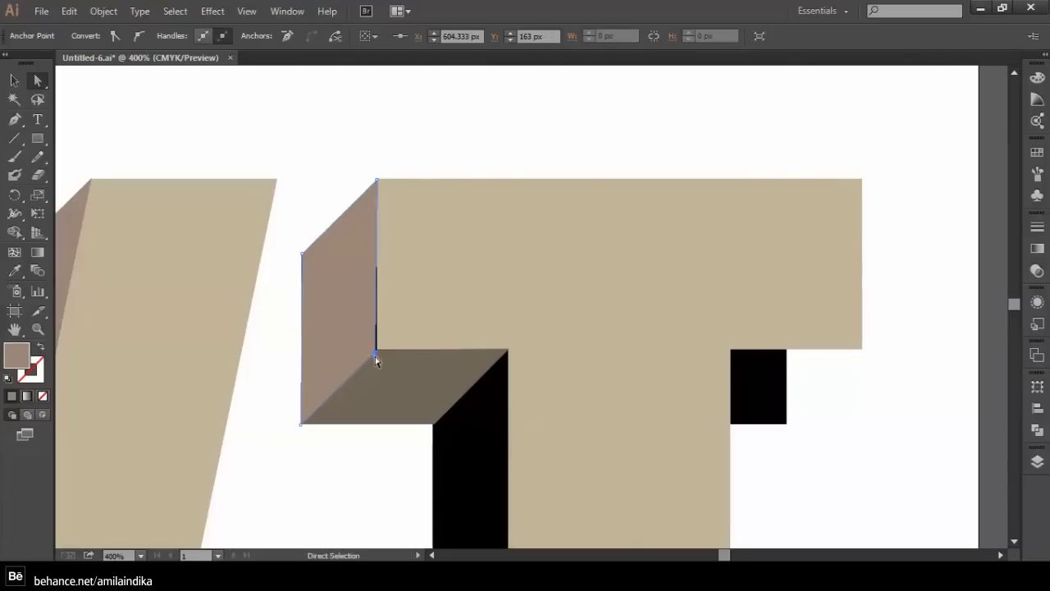
pyautogui.hotkey('ctrl', 'shift', 'a')
pyautogui.hotkey('ctrl', '0')
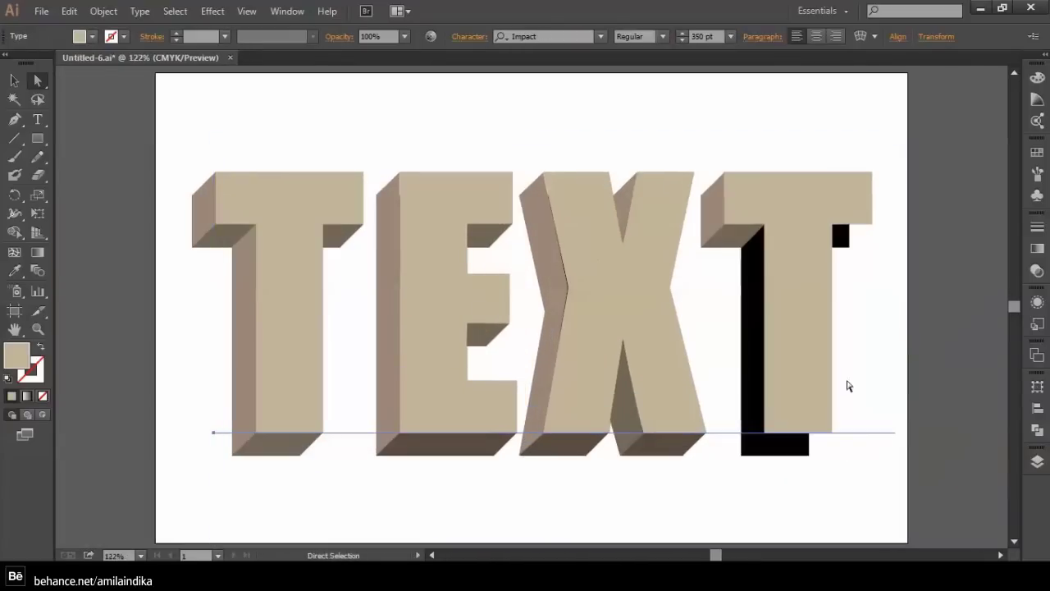
# Draw a side face along the T's stem and fill it dark brown
pyautogui.hscroll(5, 820, 383)
pyautogui.hotkey('ctrl', '+')
pyautogui.click(14, 119)
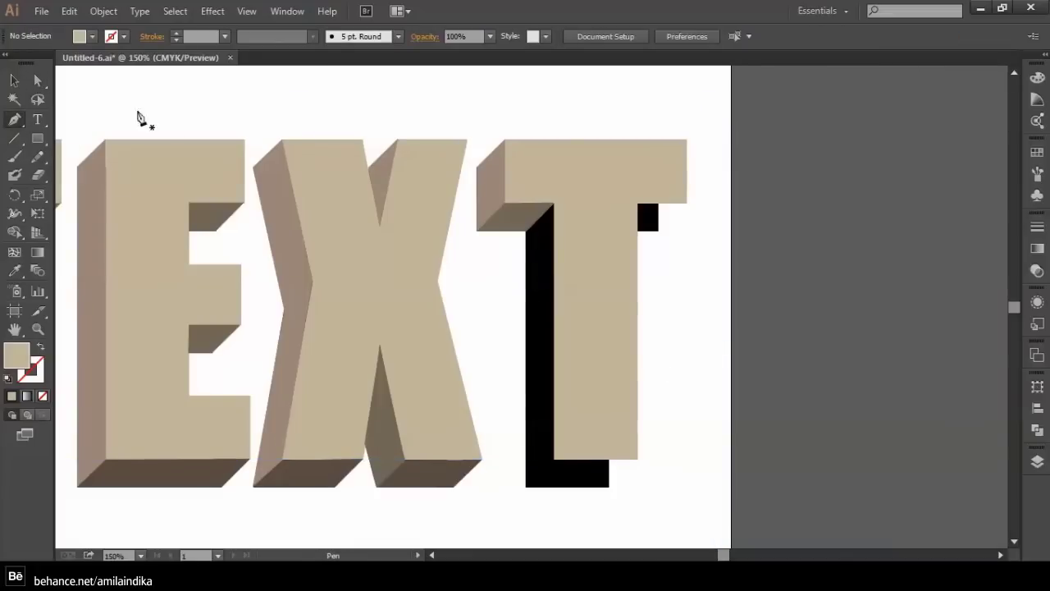
pyautogui.click(526, 232)
pyautogui.click(555, 202)
pyautogui.click(555, 459)
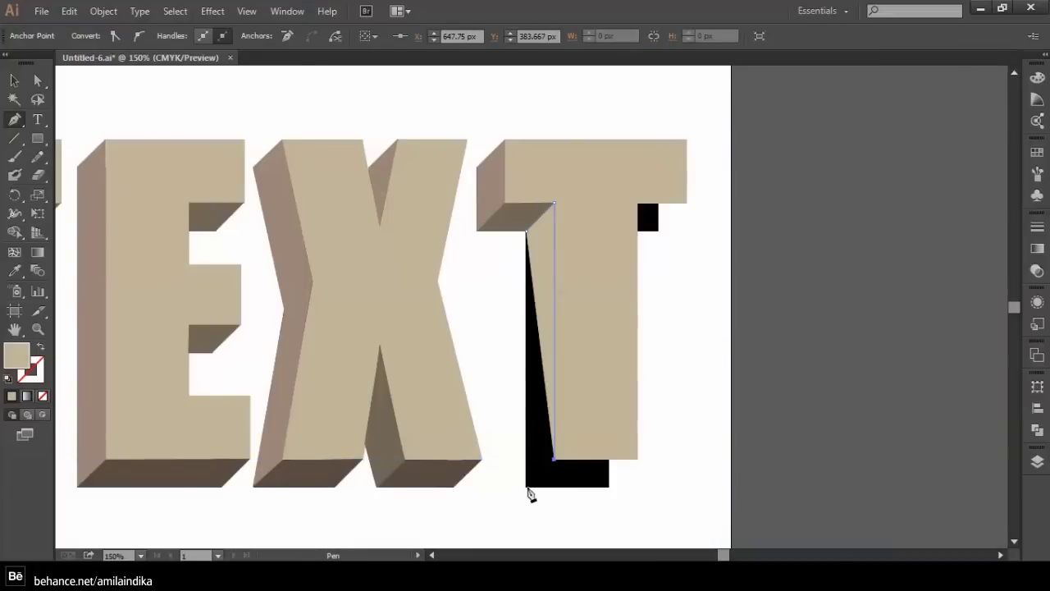
pyautogui.click(526, 487)
pyautogui.press('v')
pyautogui.click(92, 36)
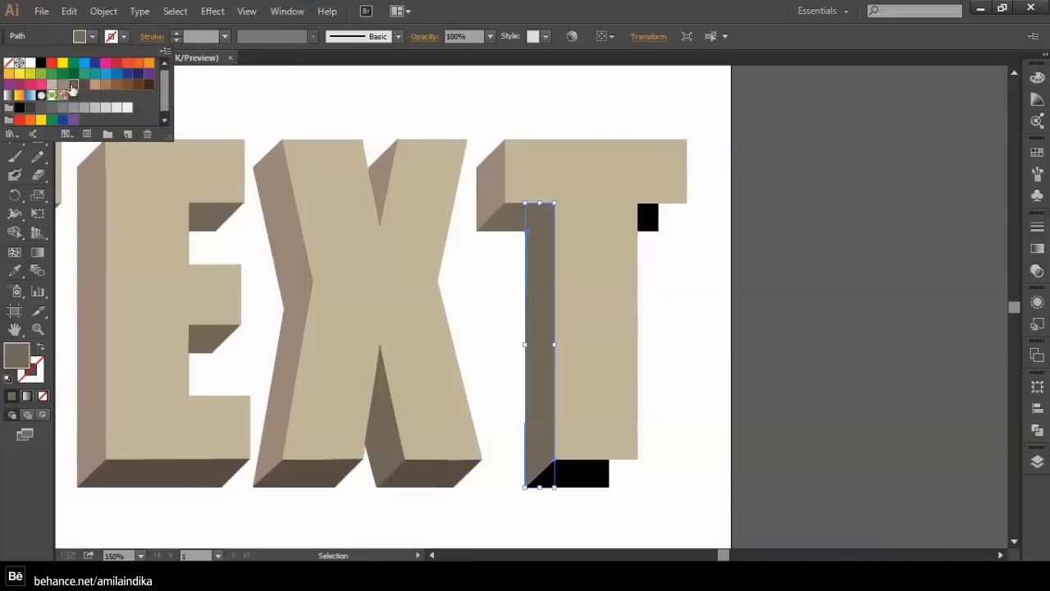
pyautogui.click(83, 84)
pyautogui.click(832, 342)
# Recolour the last T's left side strip a lighter brown
pyautogui.scroll(-2, 647, 388)
pyautogui.moveTo(647, 388); pyautogui.dragTo(905, 460)
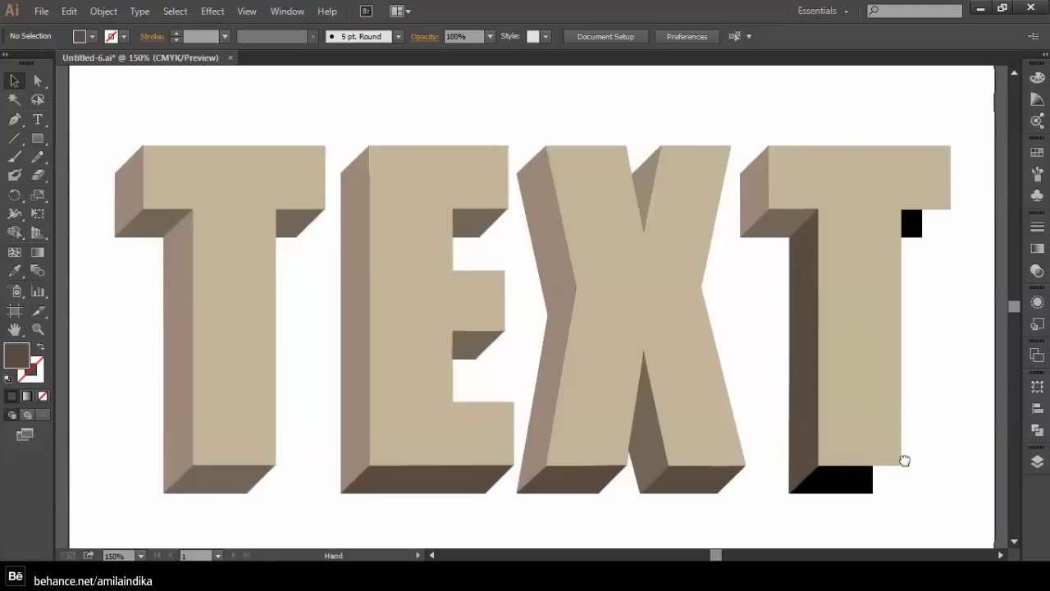
pyautogui.hscroll(-1, 858, 441)
pyautogui.click(756, 328)
pyautogui.click(91, 36)
pyautogui.click(75, 84)
pyautogui.click(943, 383)
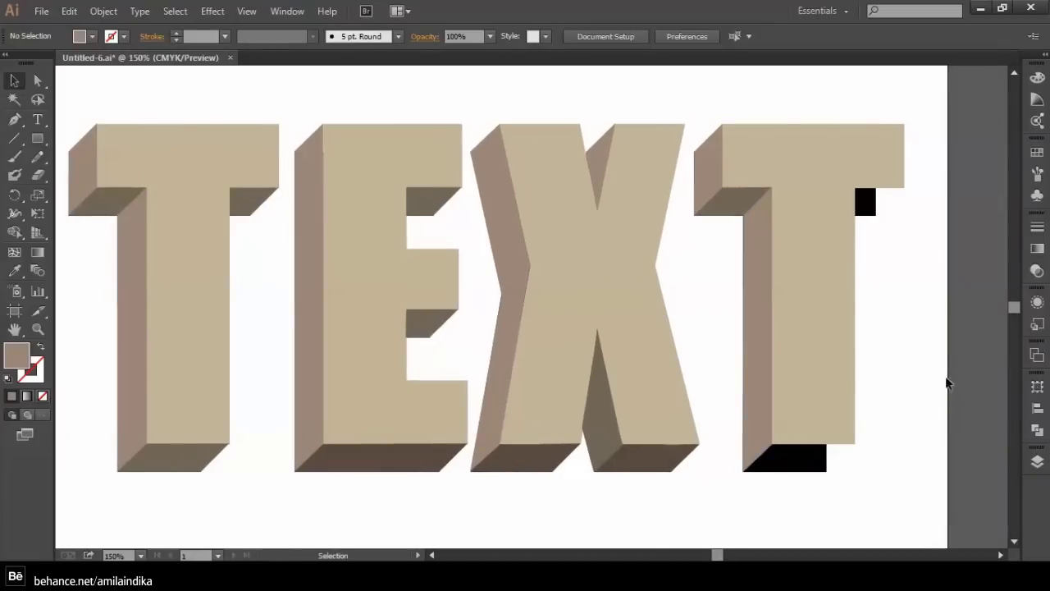
# Draw the last T's bottom face and fill it dark brown
pyautogui.moveTo(826, 383); pyautogui.dragTo(609, 369)
pyautogui.press('p')
pyautogui.hotkey('ctrl', '+')
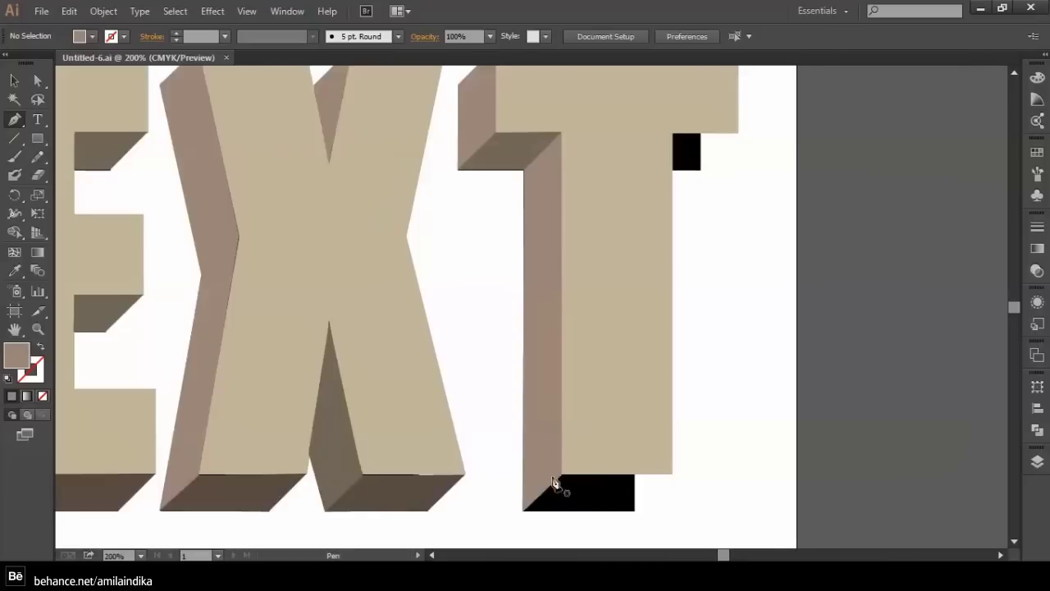
pyautogui.scroll(-2, 555, 485)
pyautogui.click(526, 408)
pyautogui.click(526, 373)
pyautogui.click(675, 372)
pyautogui.click(637, 409)
pyautogui.click(526, 408)
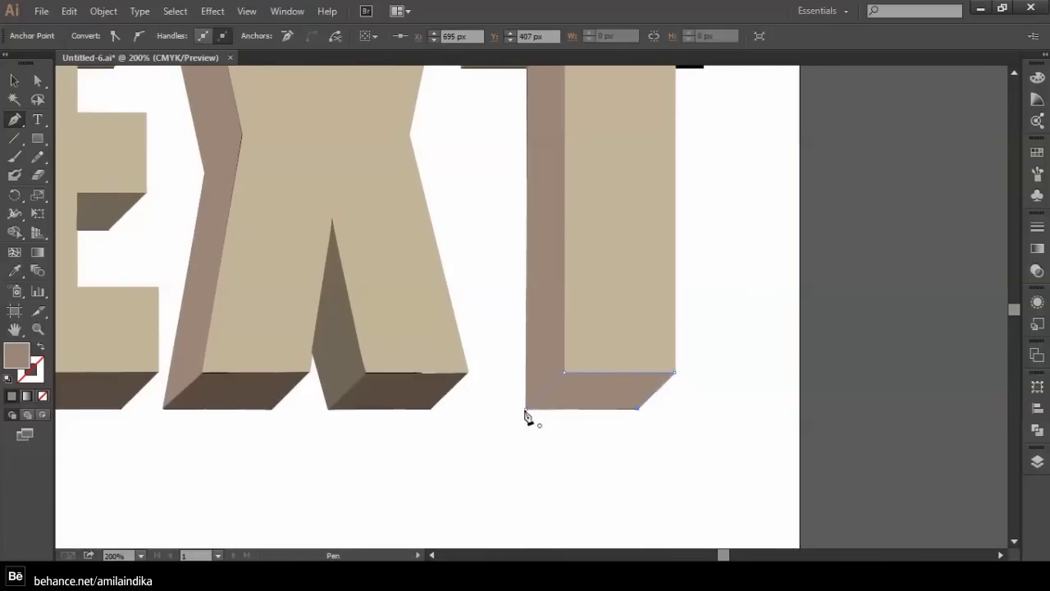
pyautogui.press('v')
pyautogui.click(91, 36)
pyautogui.click(84, 83)
pyautogui.click(651, 438)
# Draw the right notch face under the T's arm and fill it dark brown
pyautogui.scroll(3, 471, 276)
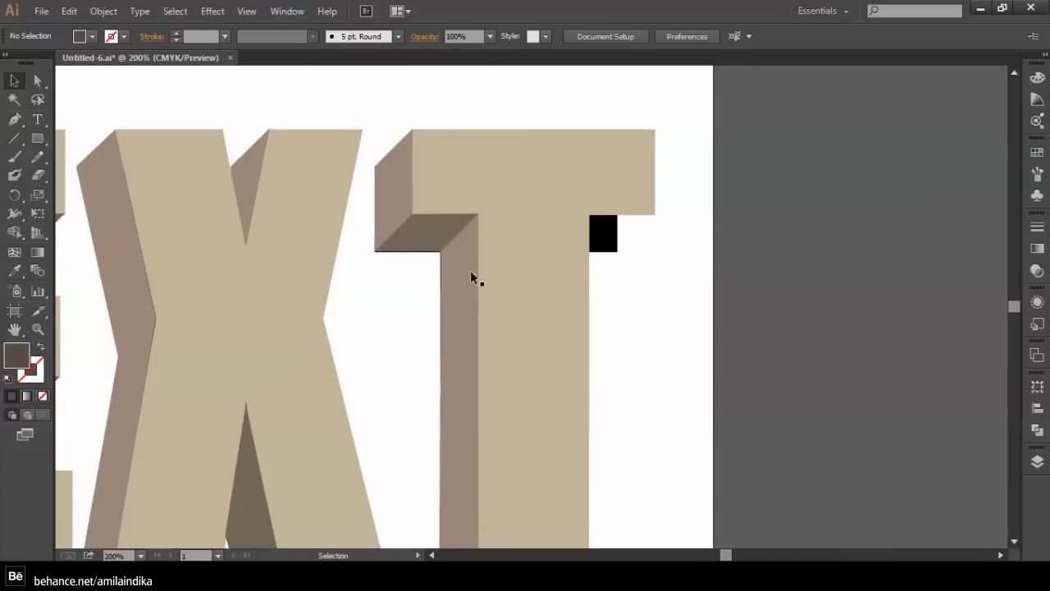
pyautogui.press('p')
pyautogui.click(589, 251)
pyautogui.click(617, 251)
pyautogui.click(654, 215)
pyautogui.click(589, 215)
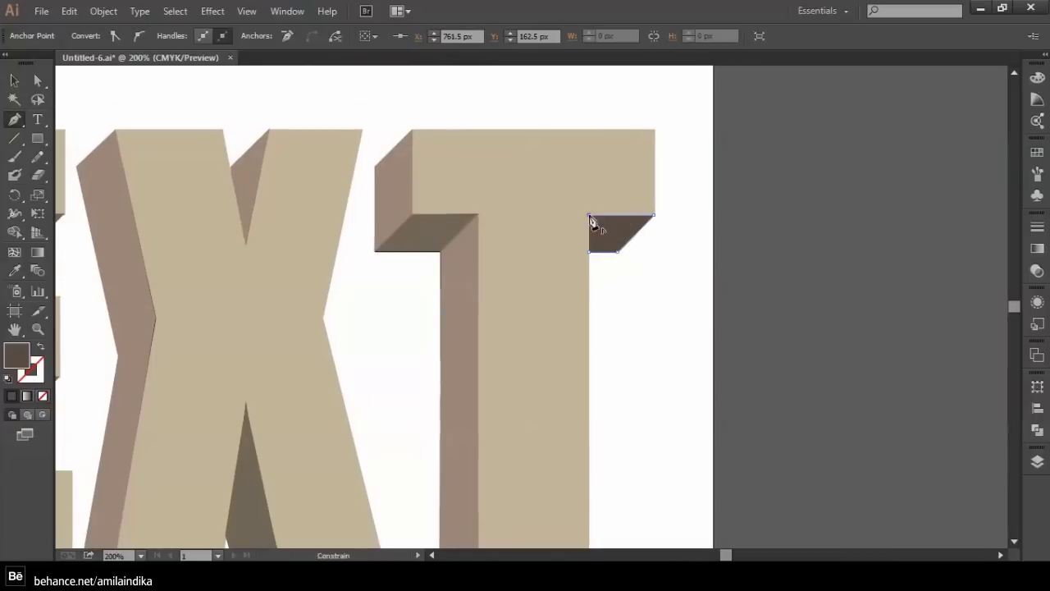
pyautogui.click(589, 251)
pyautogui.press('v')
pyautogui.click(91, 36)
pyautogui.click(82, 92)
pyautogui.click(893, 318)
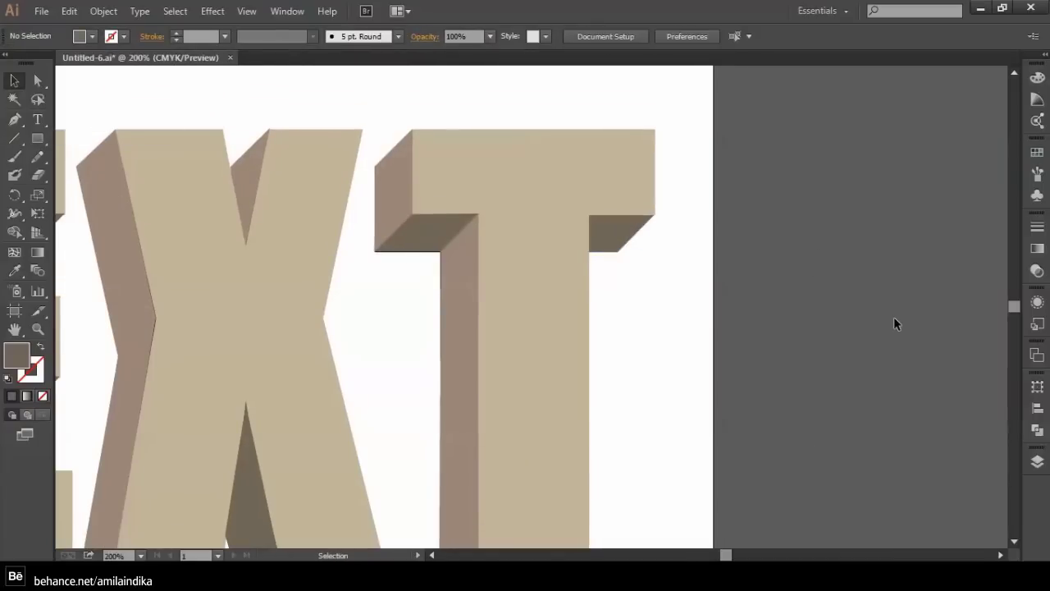
pyautogui.hotkey('ctrl', '-')
pyautogui.moveTo(246, 360); pyautogui.dragTo(544, 337)
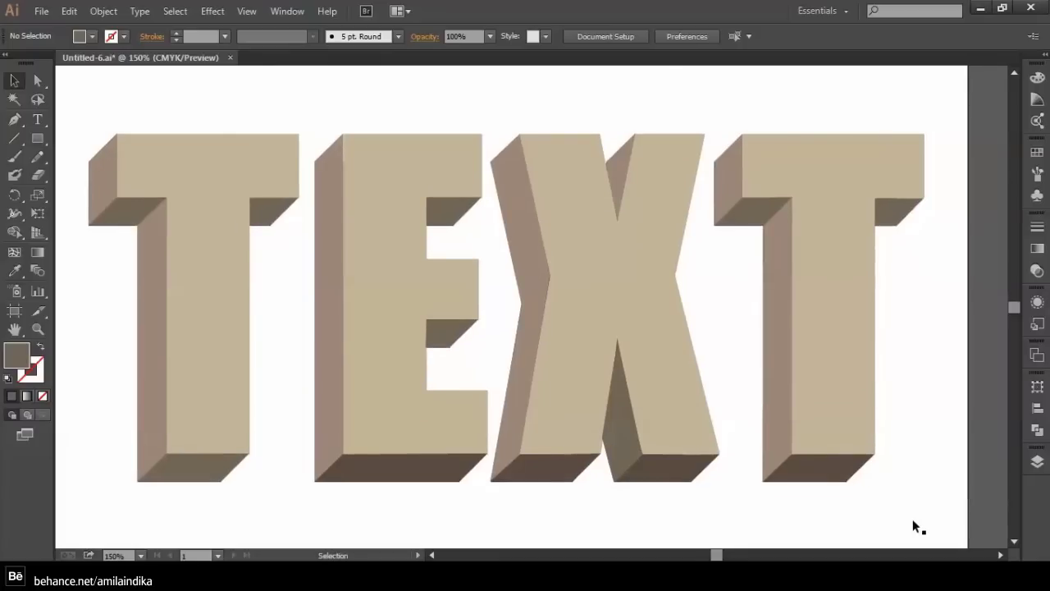
# Save the document, fit the artboard in view, and select the TEXT lettering
pyautogui.hotkey('ctrl', 's')
pyautogui.hotkey('ctrl', '0')
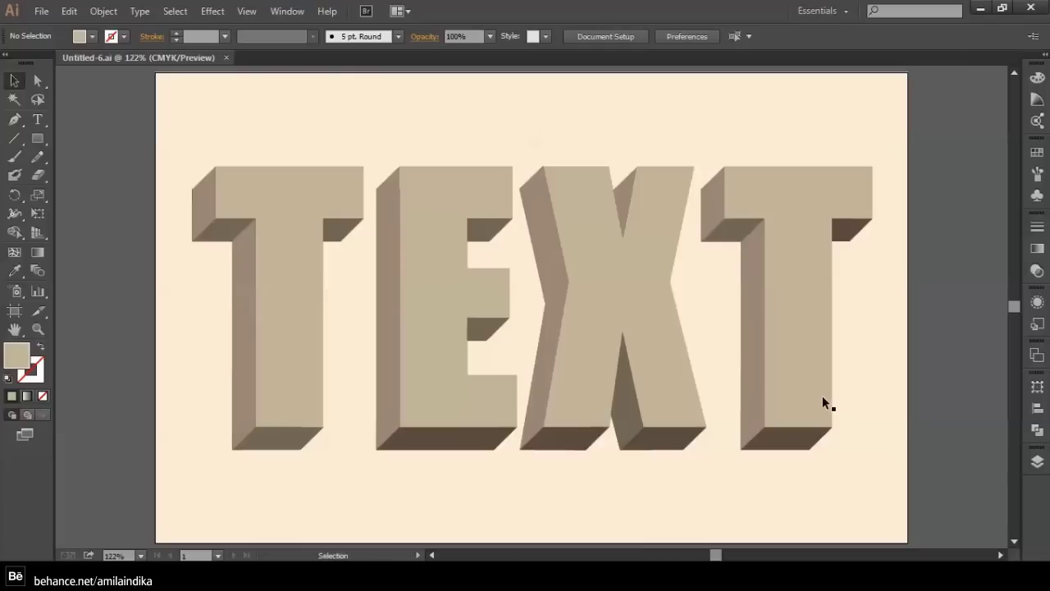
pyautogui.click(803, 343)
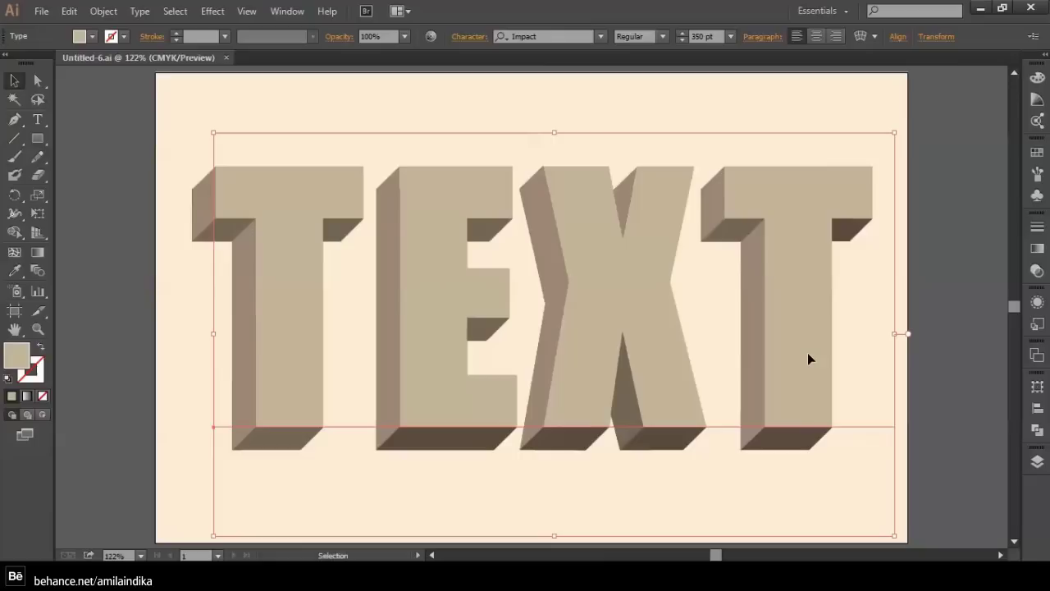
# Duplicate the text, fill the copy black, and send it behind the 3D letters
pyautogui.moveTo(801, 349); pyautogui.dragTo(673, 264)
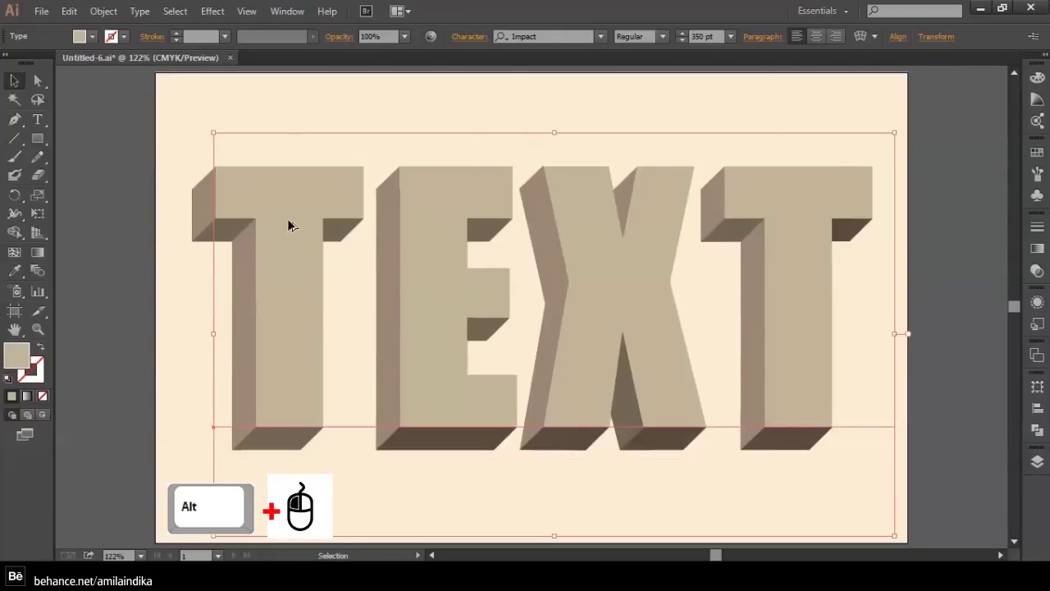
pyautogui.moveTo(288, 226); pyautogui.dragTo(171, 156)
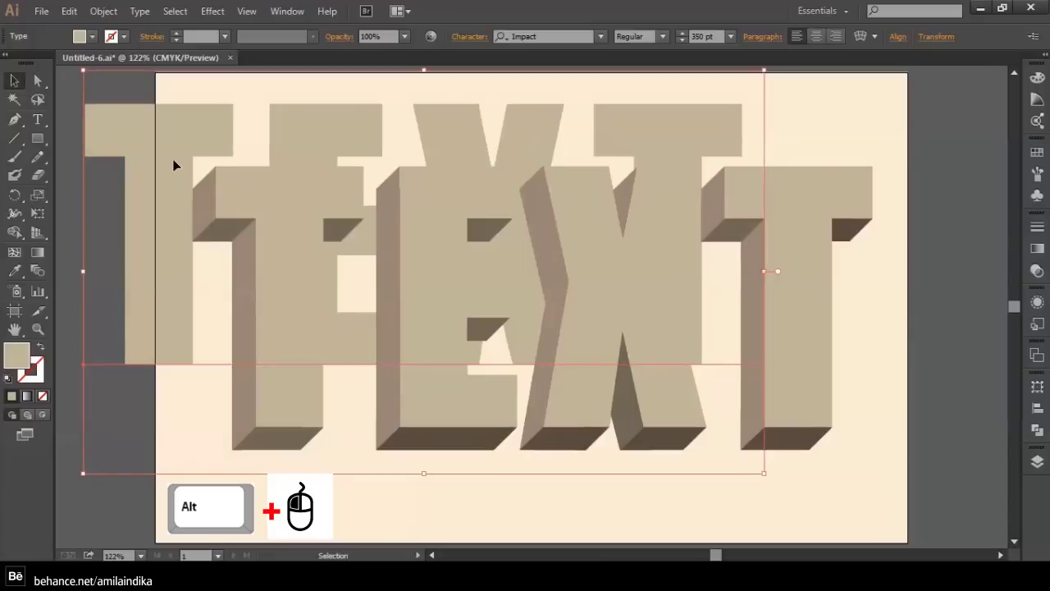
pyautogui.click(92, 36)
pyautogui.click(41, 63)
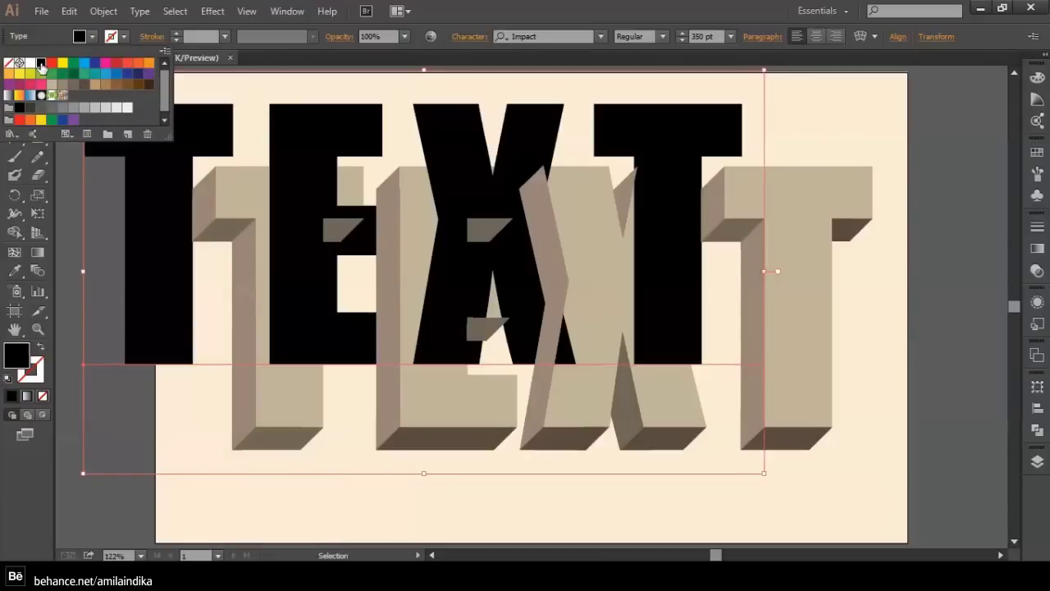
pyautogui.moveTo(173, 232); pyautogui.dragTo(231, 295)
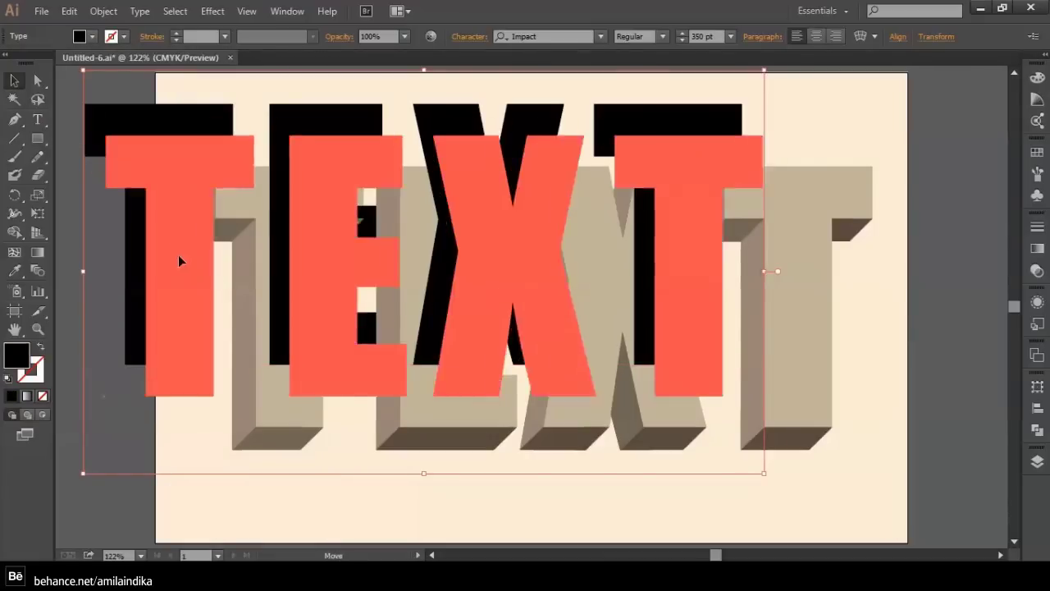
pyautogui.hotkey('ctrl', '[')
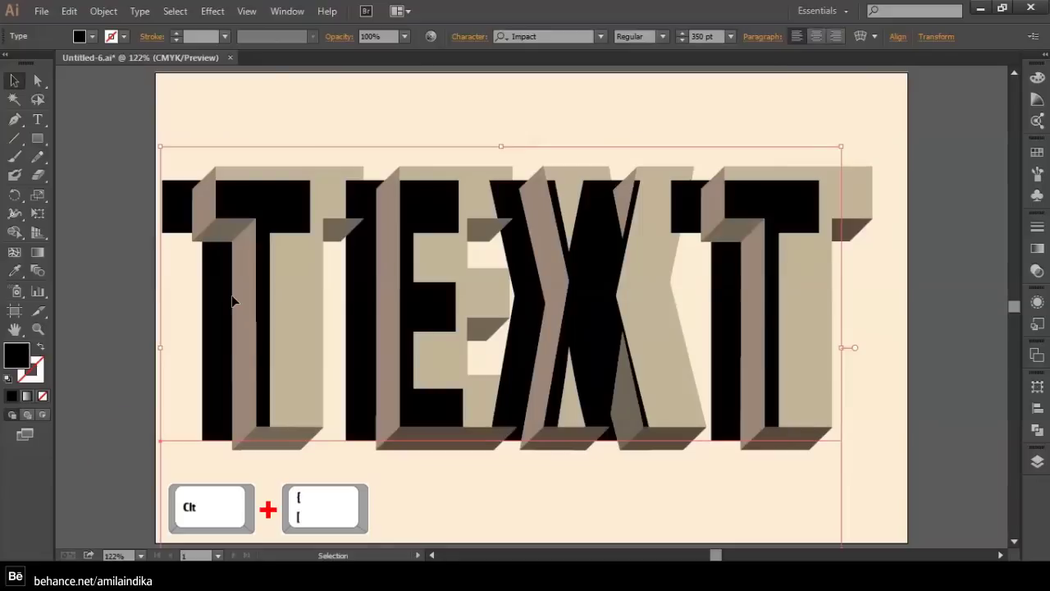
# Realign the tan copy over the 3D letters and move the black shadow beneath
pyautogui.click(236, 304)
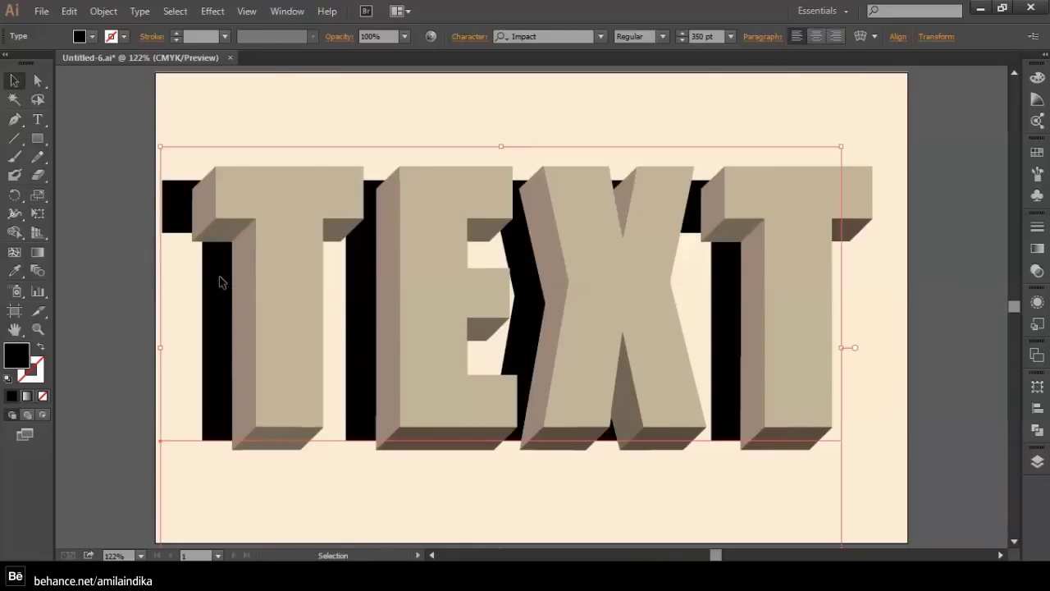
pyautogui.moveTo(218, 284); pyautogui.dragTo(228, 306)
pyautogui.click(174, 215)
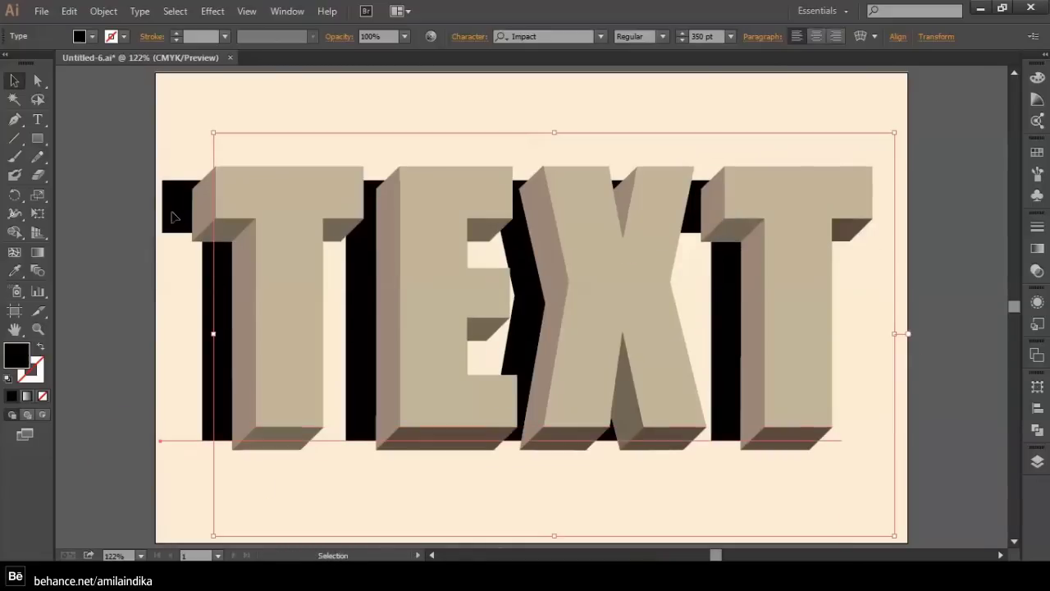
pyautogui.moveTo(173, 215); pyautogui.dragTo(181, 244)
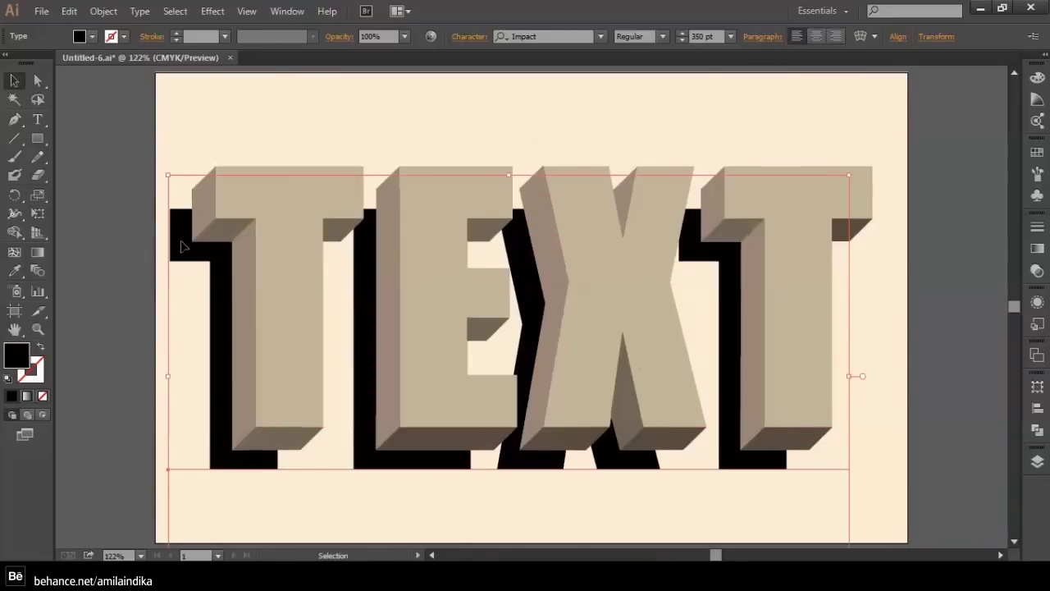
# Nudge the black shadow with arrow keys into a slight offset position
pyautogui.press('Right')
pyautogui.press('Right')
pyautogui.press('Right')
pyautogui.press('Right')
pyautogui.press('Right')
pyautogui.press('Right')
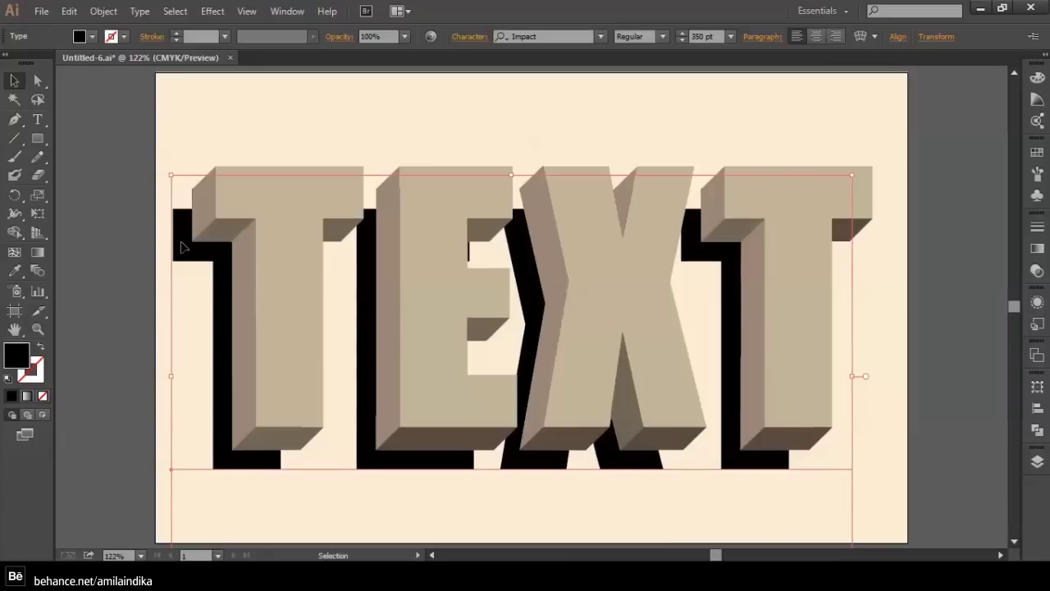
pyautogui.press('Right')
pyautogui.press('Right')
pyautogui.press('Right')
pyautogui.press('Right')
pyautogui.press('Right')
pyautogui.press('Right')
pyautogui.press('Right')
pyautogui.press('Right')
pyautogui.press('Up')
pyautogui.press('Up')
pyautogui.press('Up')
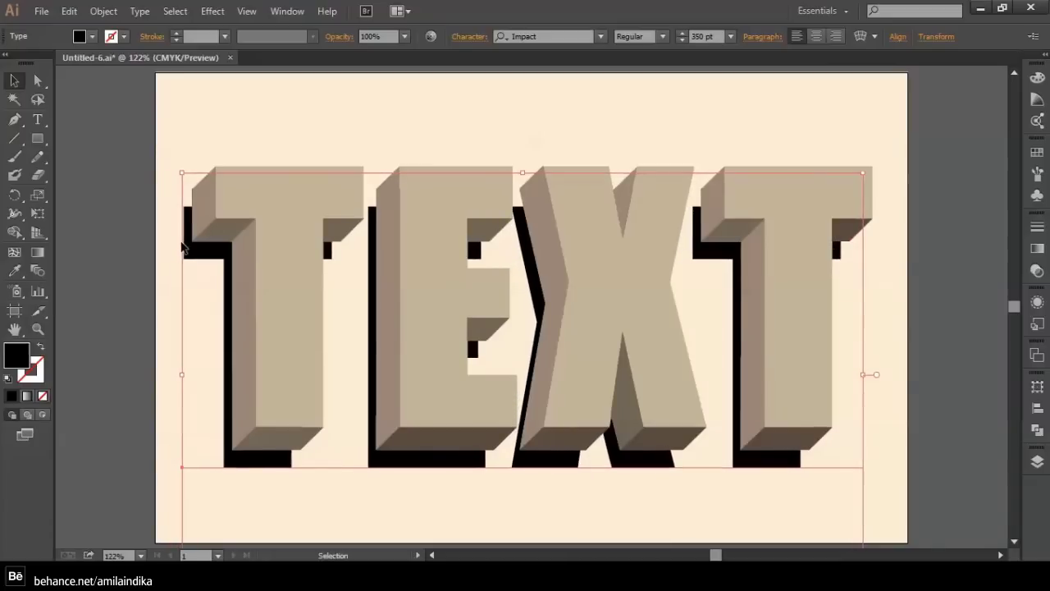
pyautogui.press('Up')
pyautogui.press('Up')
pyautogui.press('Up')
pyautogui.press('Right')
pyautogui.press('Up')
pyautogui.press('Up')
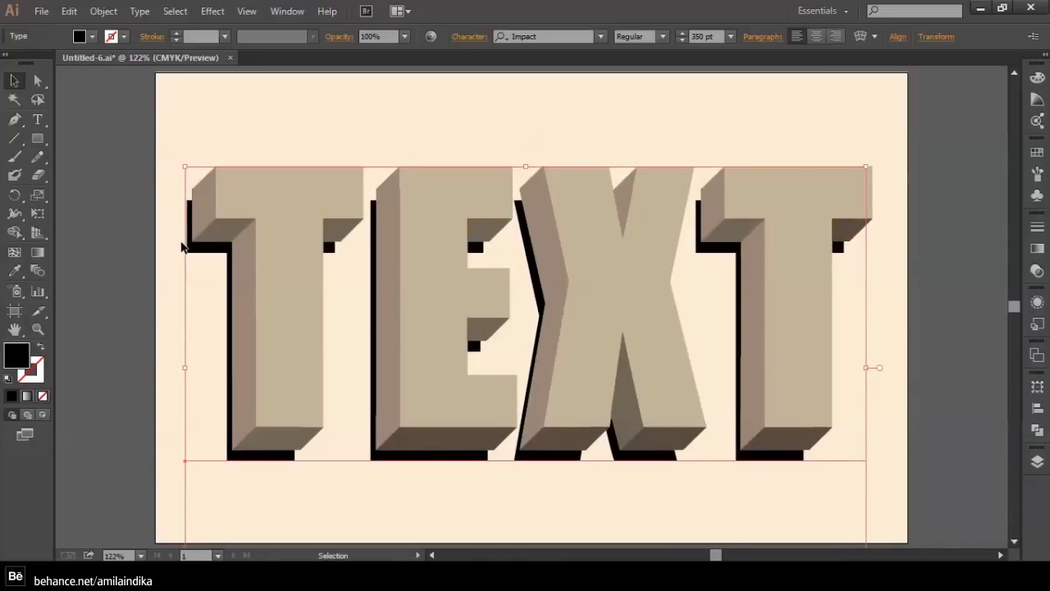
pyautogui.press('Up')
pyautogui.press('Left')
pyautogui.press('Left')
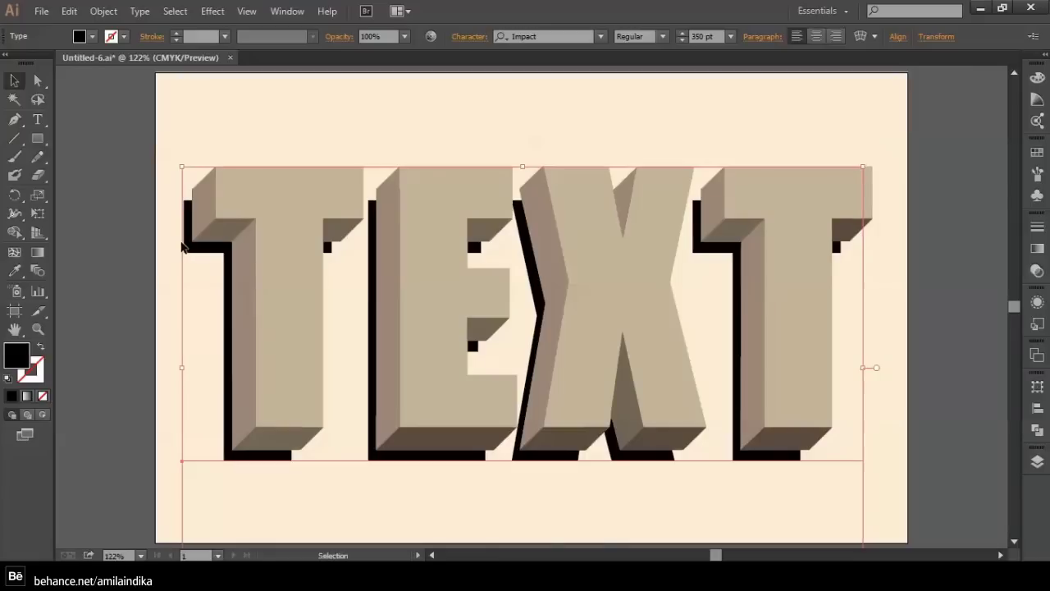
pyautogui.press('Left')
pyautogui.press('Left')
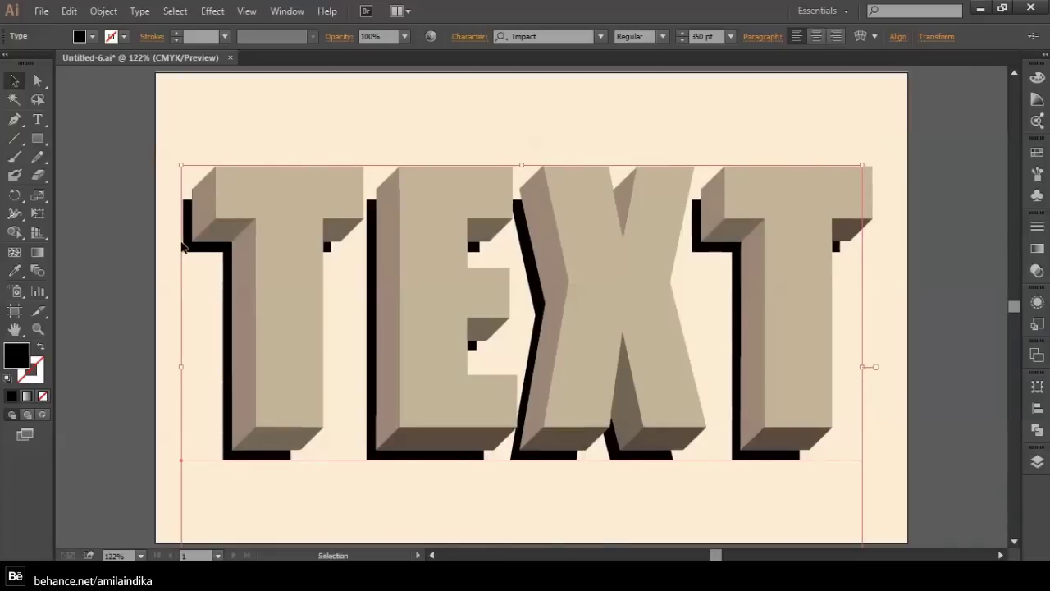
pyautogui.press('Left')
pyautogui.press('Down')
pyautogui.press('Right')
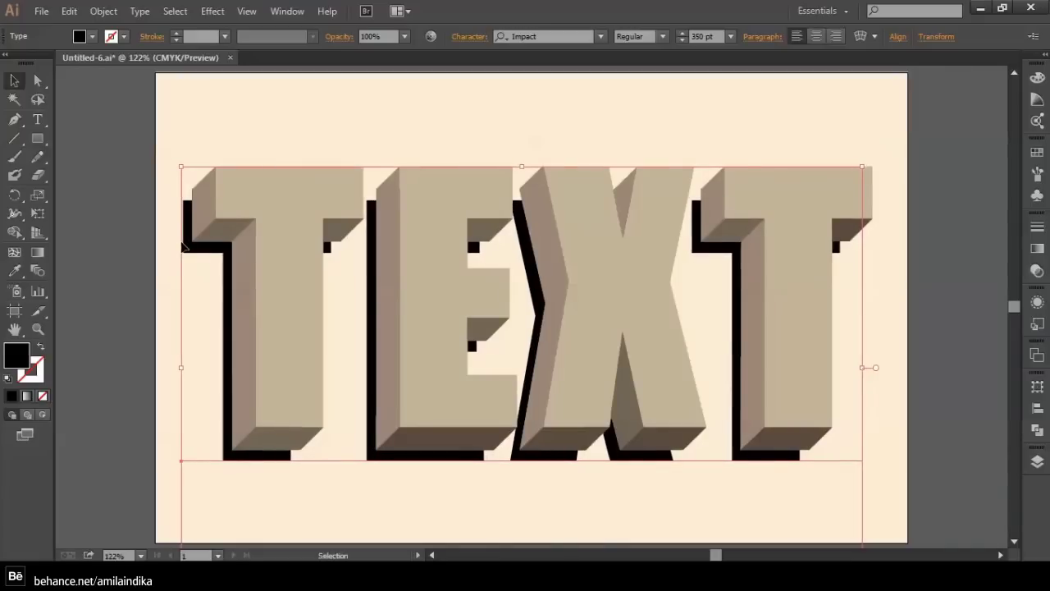
pyautogui.press('Right')
# Apply a 44.5-pixel Gaussian Blur to the black shadow, then deselect
pyautogui.click(211, 11)
pyautogui.moveTo(246, 269)
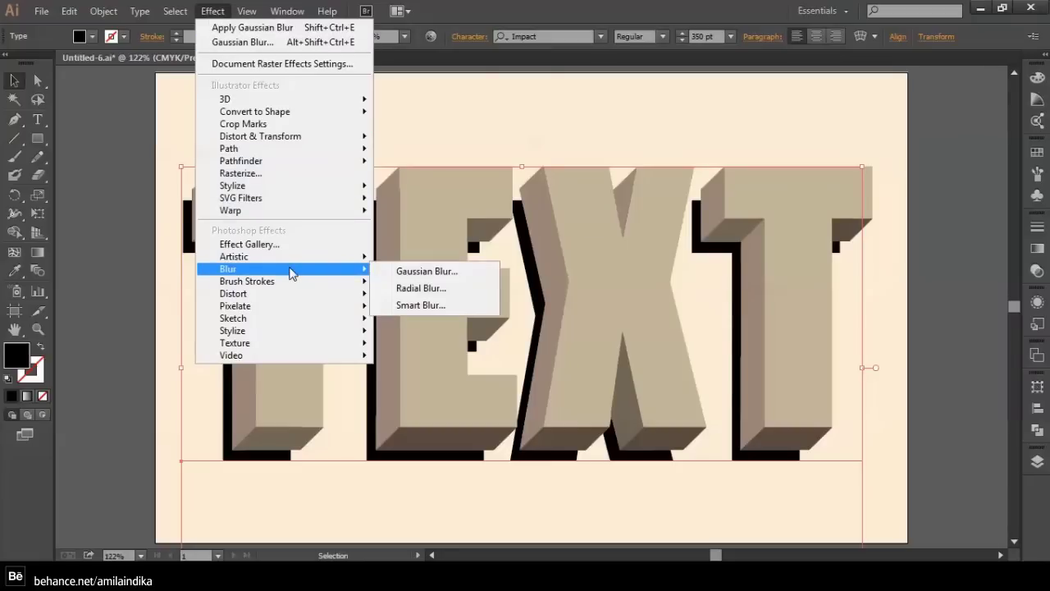
pyautogui.click(426, 271)
pyautogui.click(726, 215)
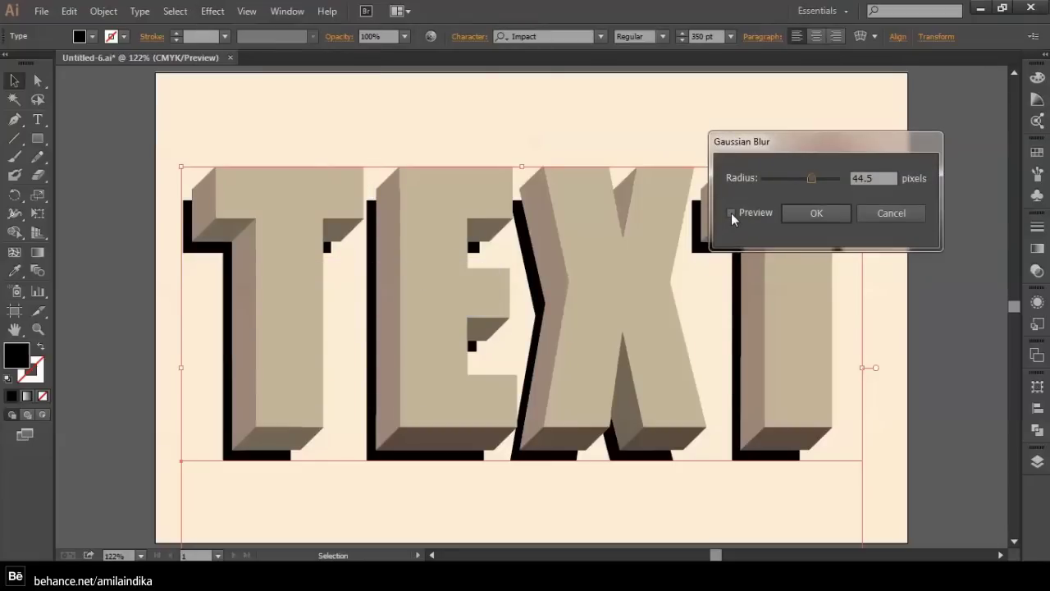
pyautogui.click(729, 212)
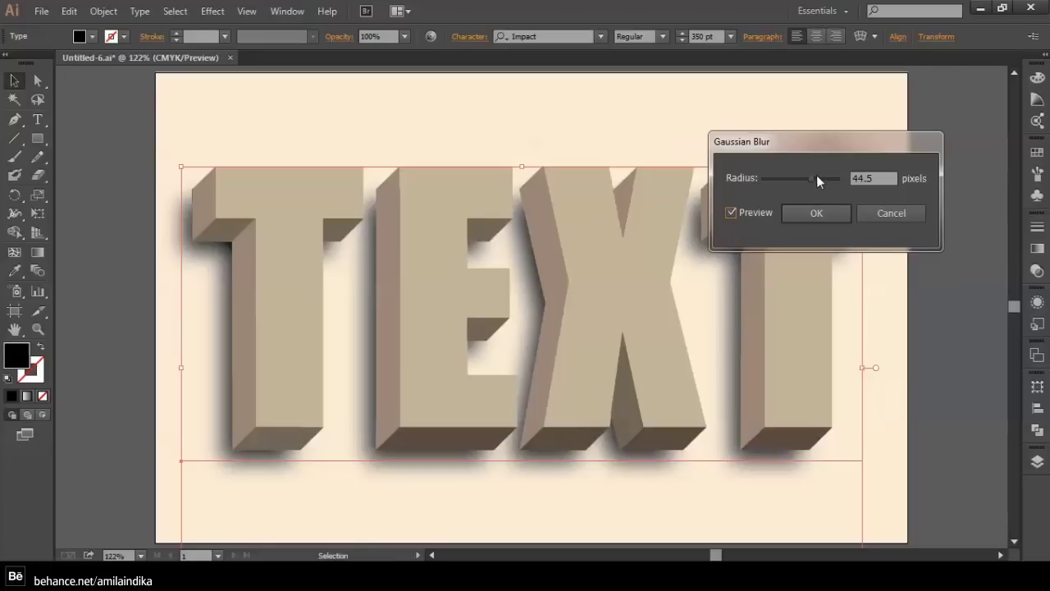
pyautogui.click(827, 215)
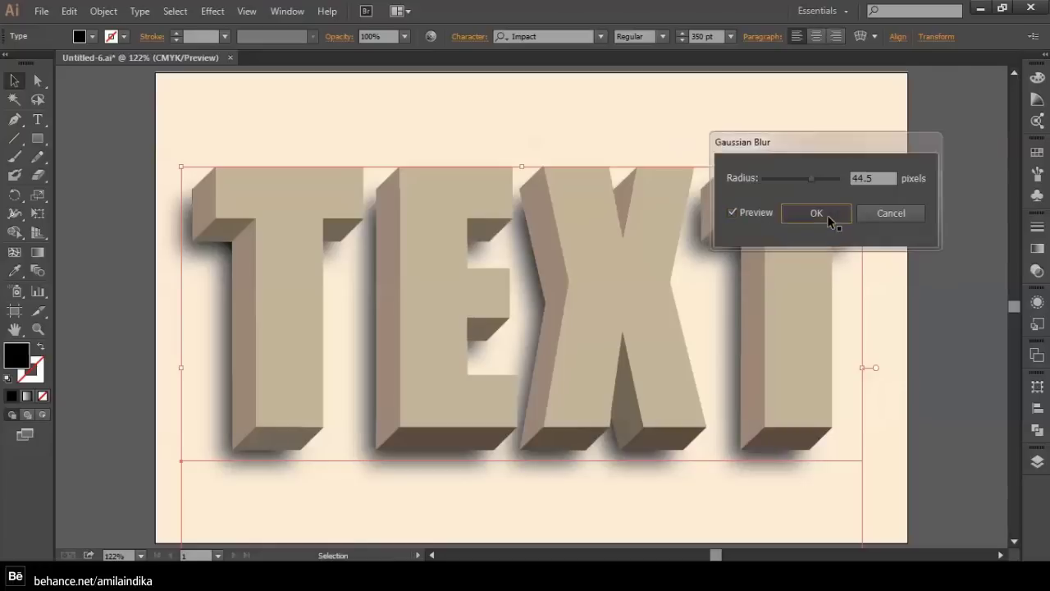
pyautogui.click(976, 261)
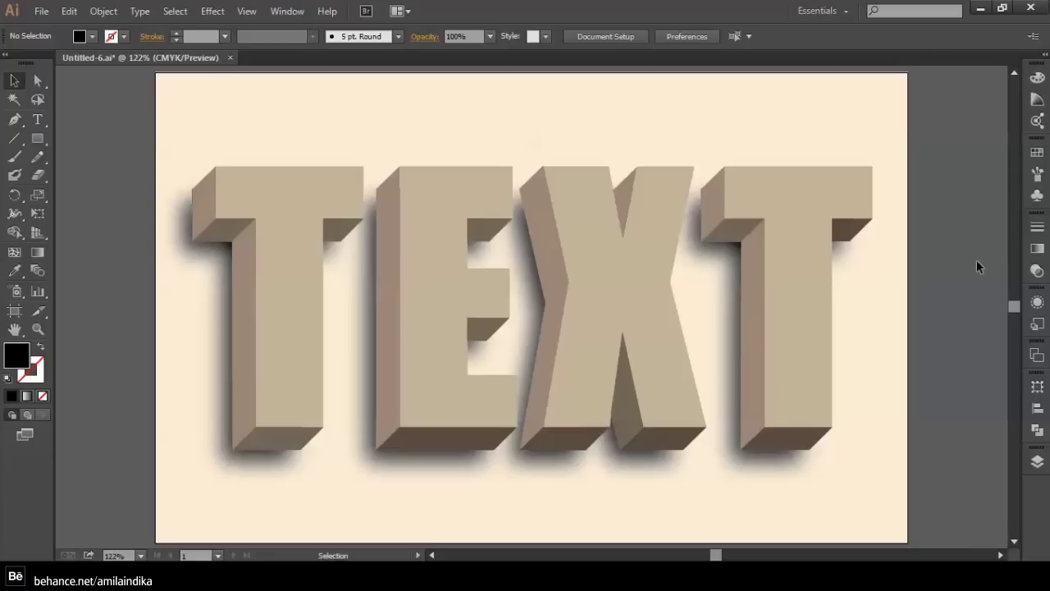